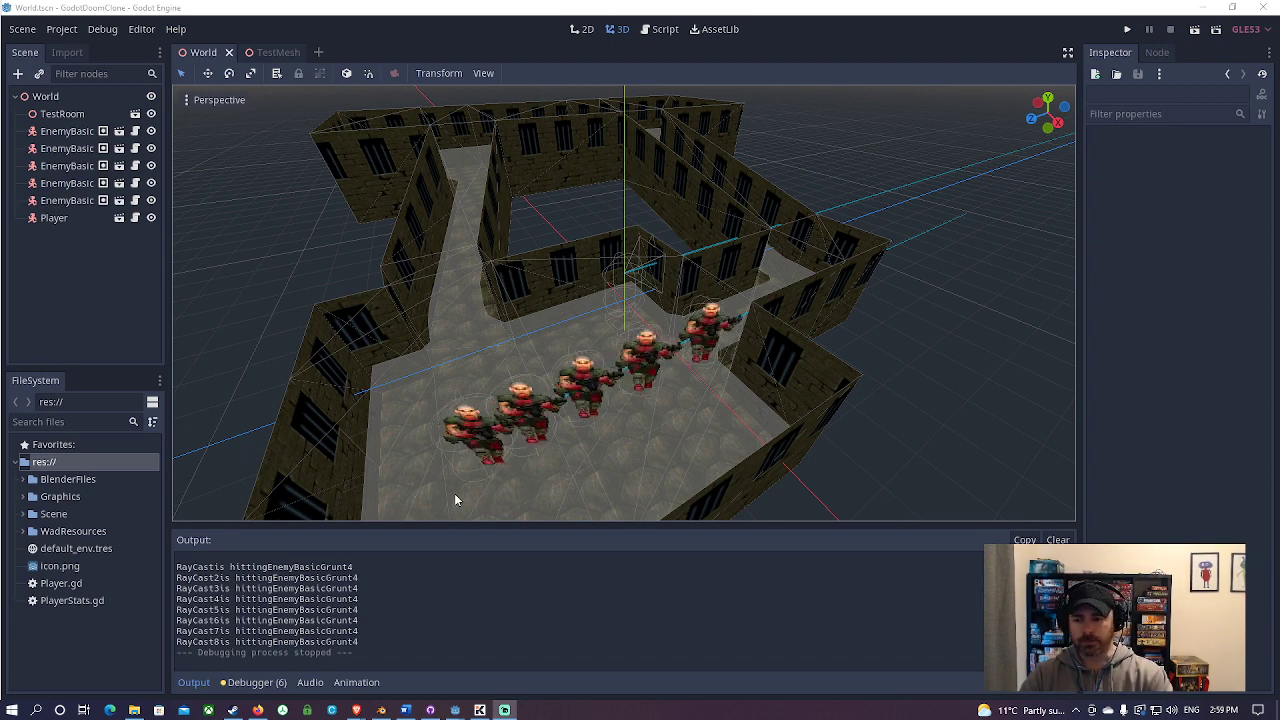
Run the game, walk toward the grunts and fire the pistol at them
left_click(1127, 29)
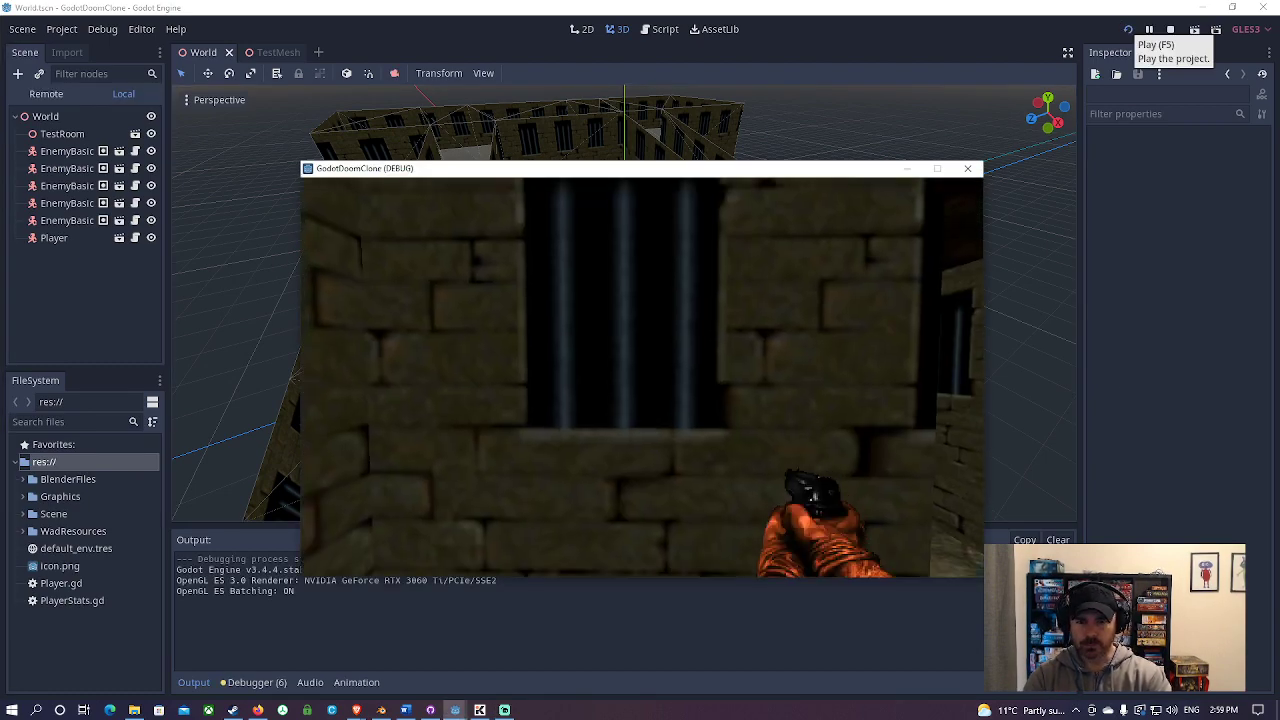
key("w")
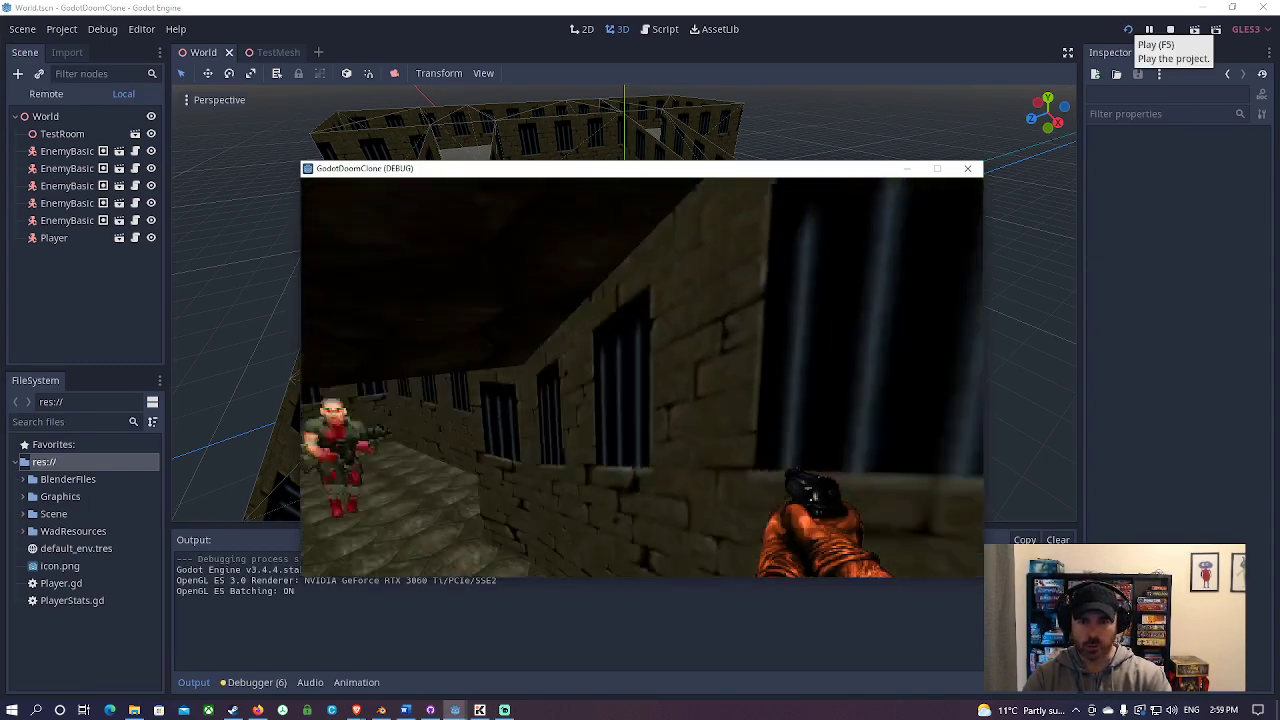
key("w")
left_click(642, 377)
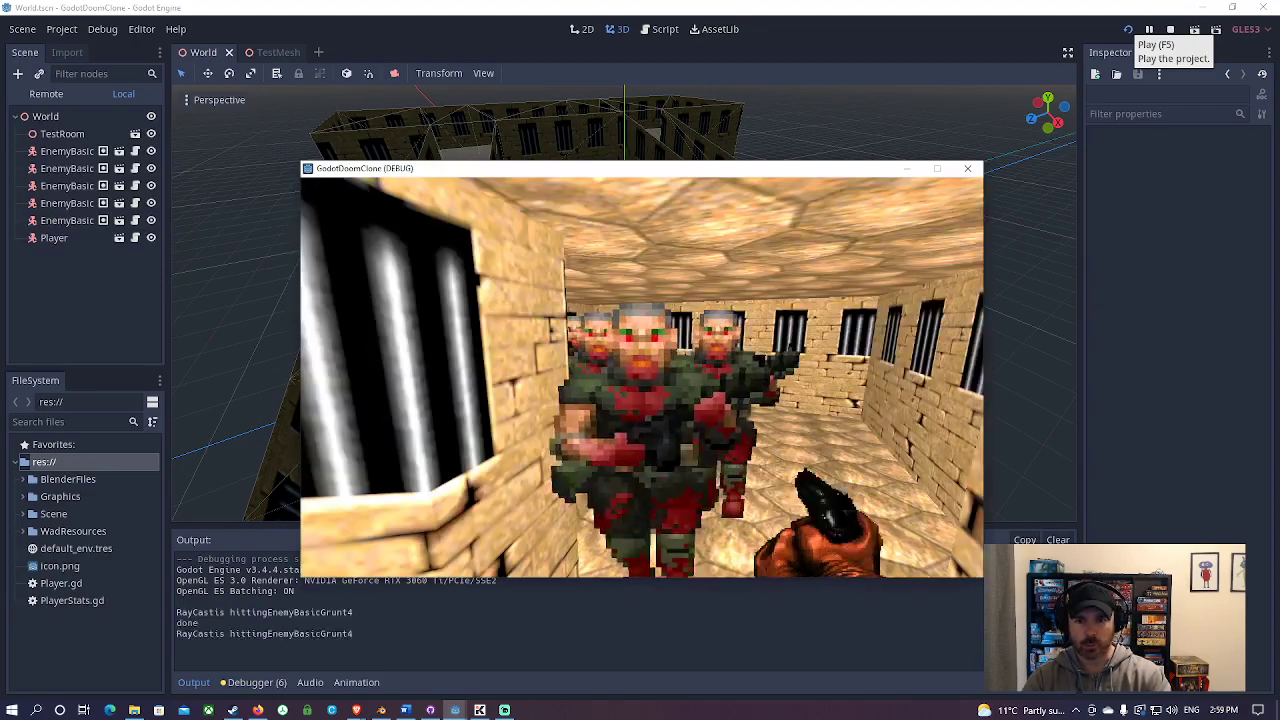
left_click(642, 377)
left_click(642, 377)
Switch to the shotgun and fire it at the grunts
left_click(642, 377)
key("2")
left_click(642, 377)
left_click(642, 377)
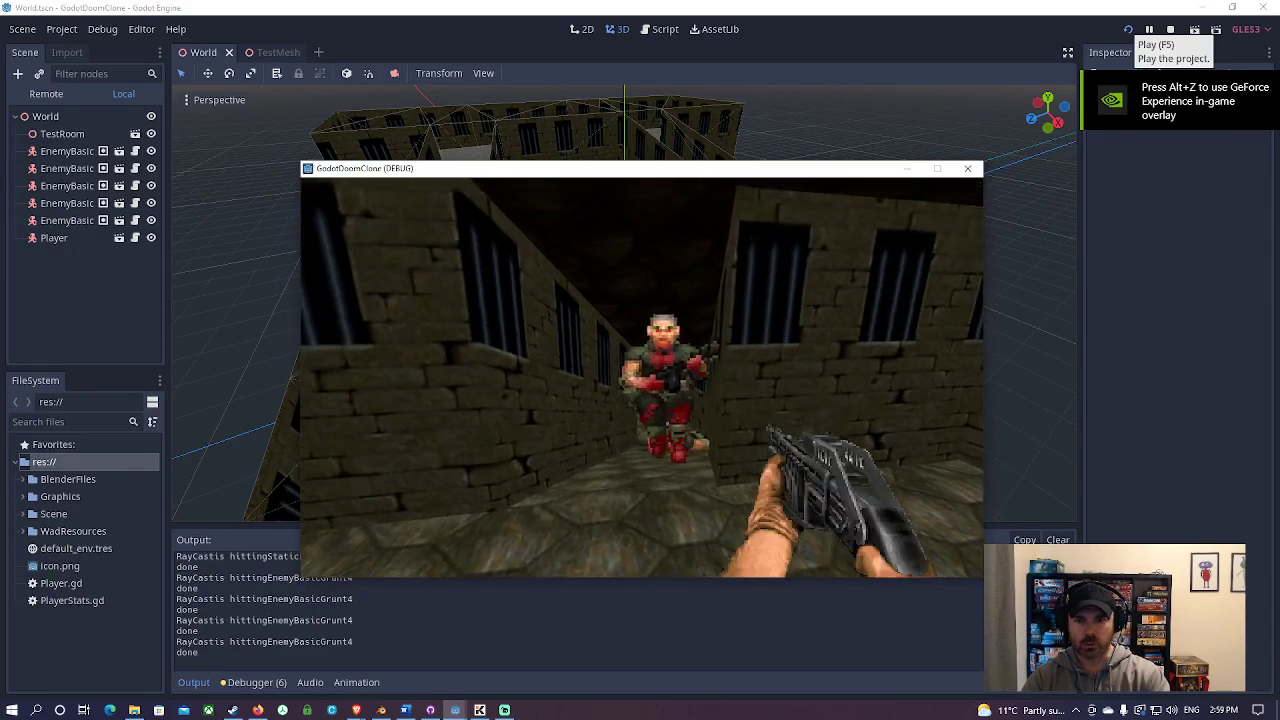
Switch to the rocket launcher, blast the next grunts, then stop the game
left_click(642, 377)
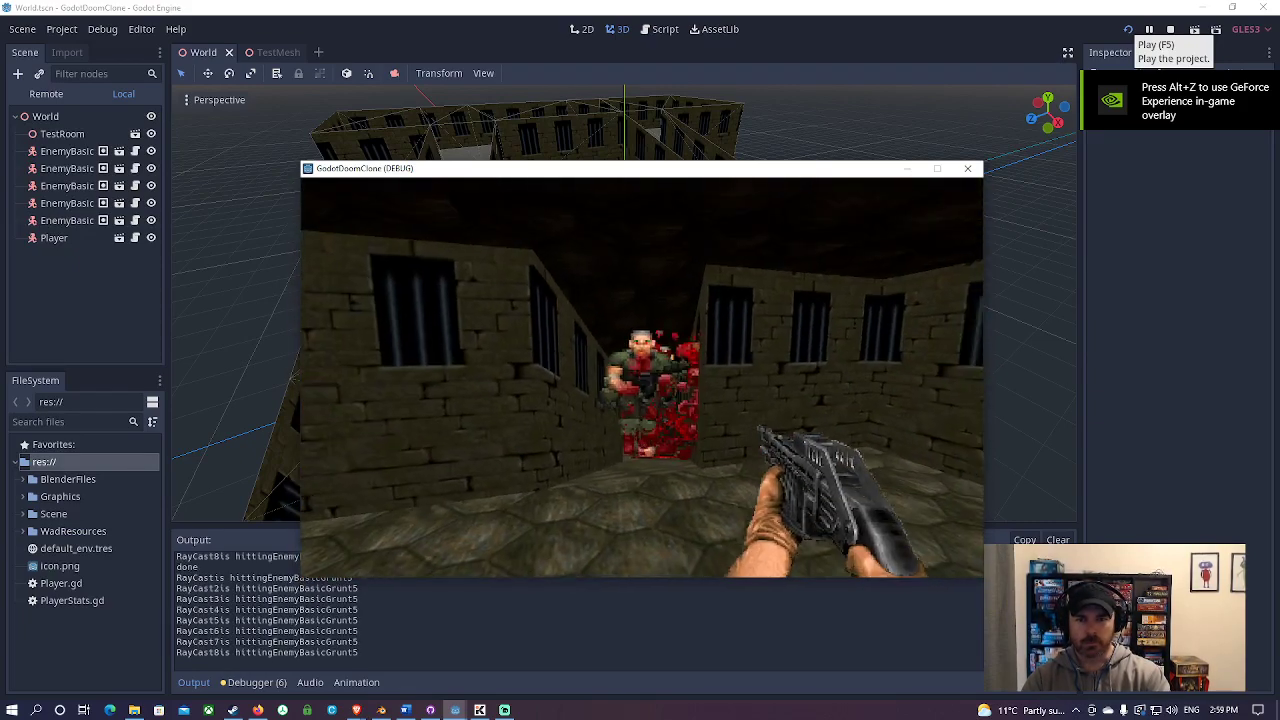
key("3")
left_click(642, 377)
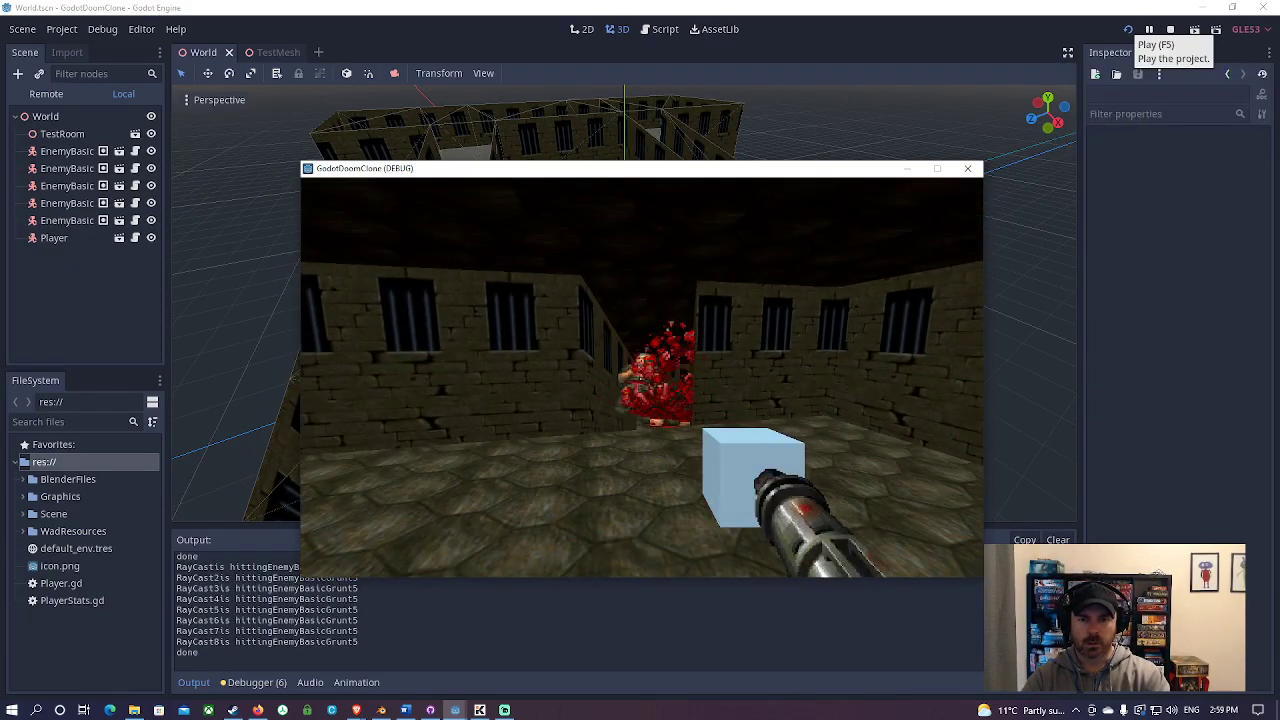
key("w")
key("Escape")
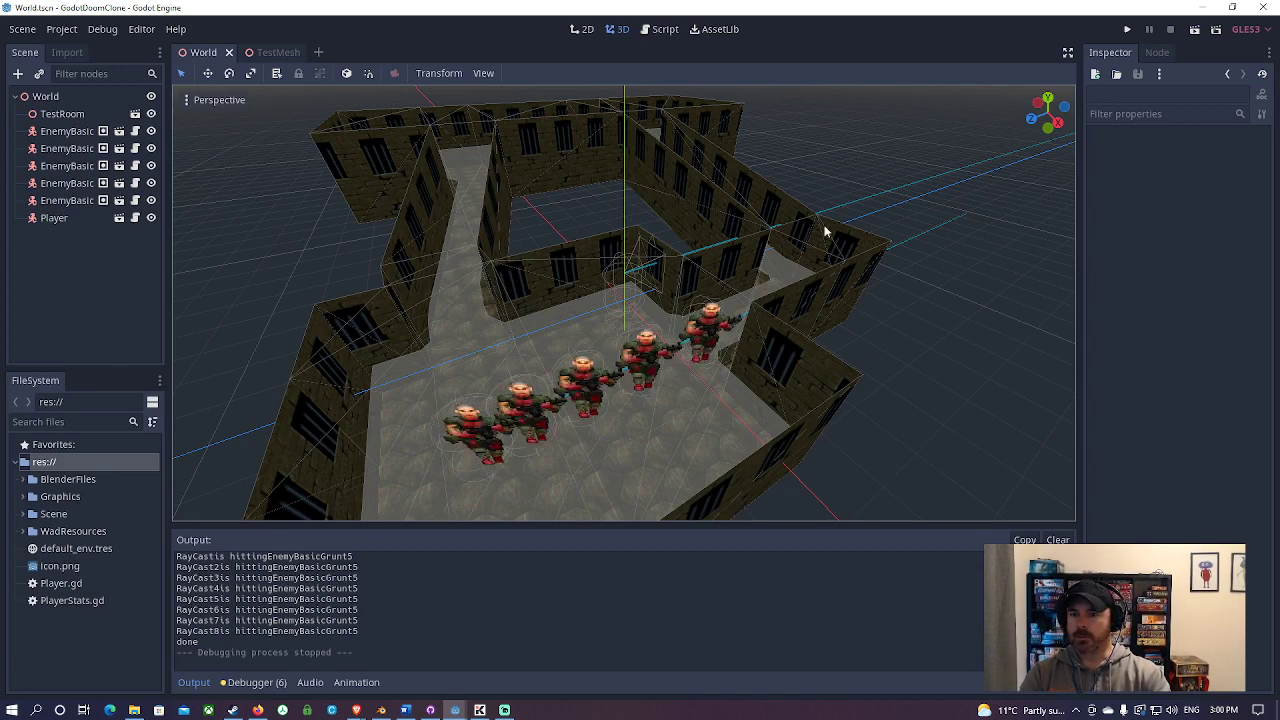
Maximize the browser and open the coelckers/wadext GitHub result
left_click(257, 710)
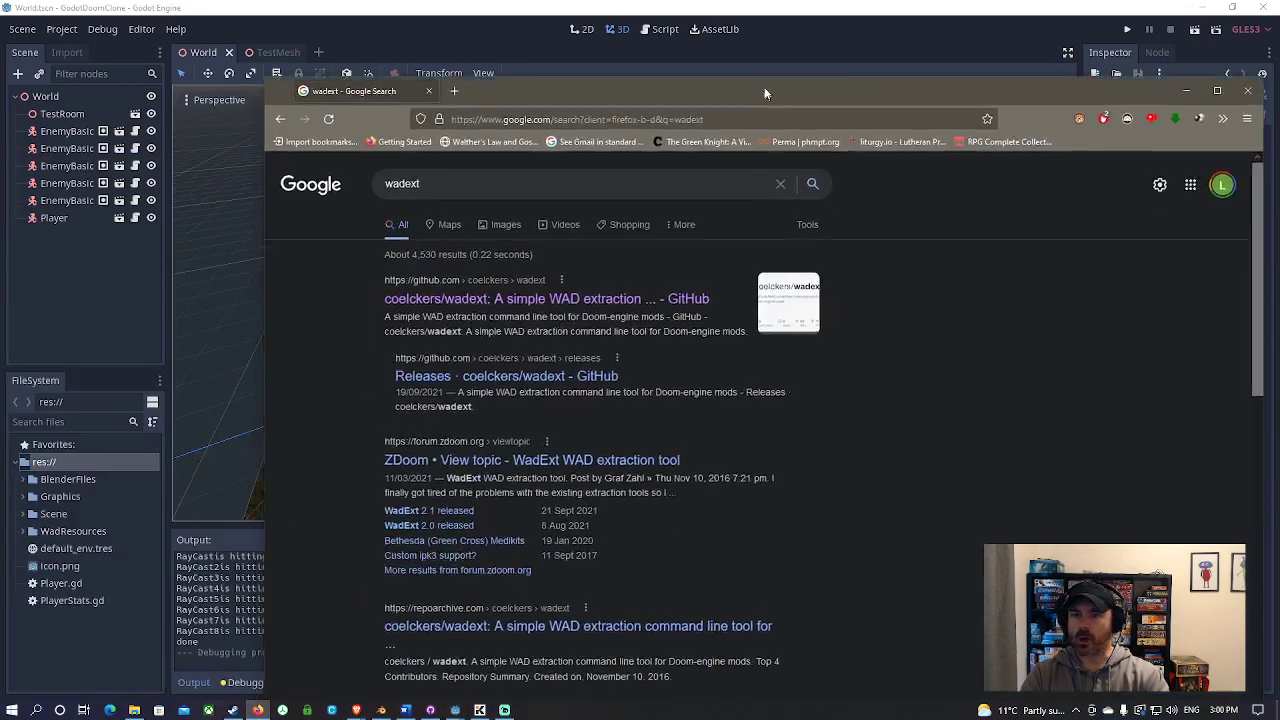
key("super+Up")
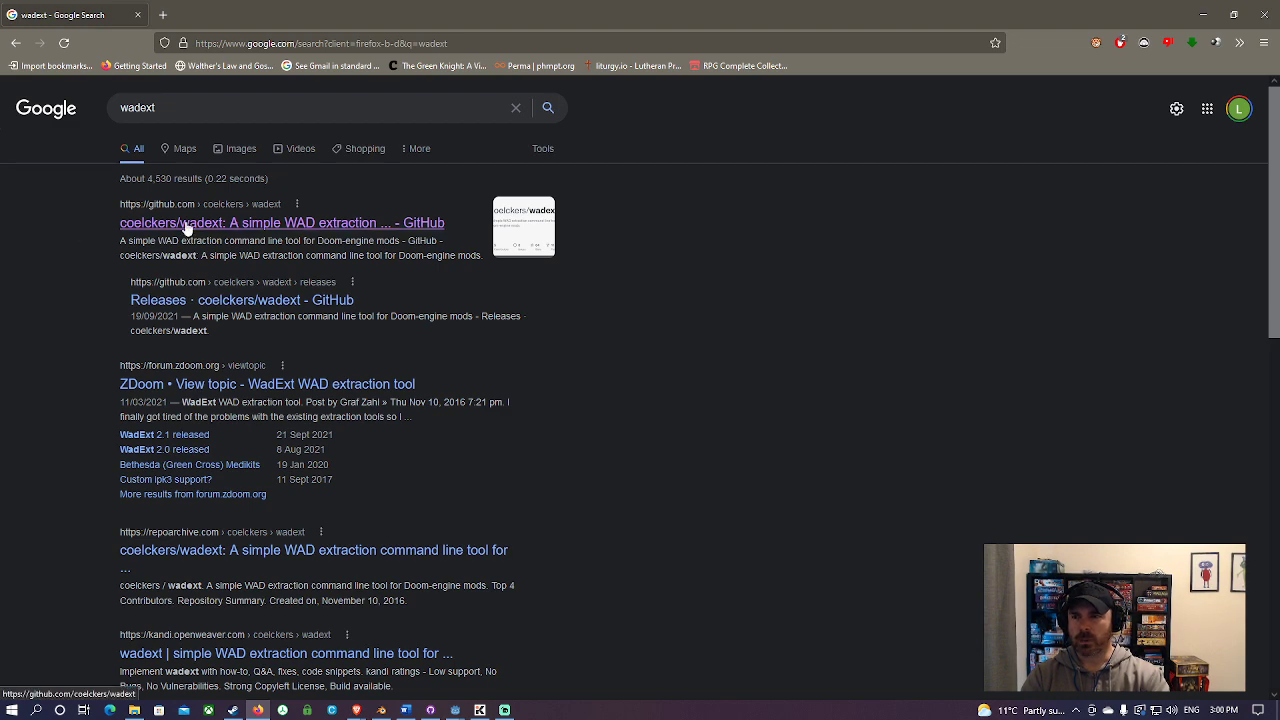
left_click(240, 231)
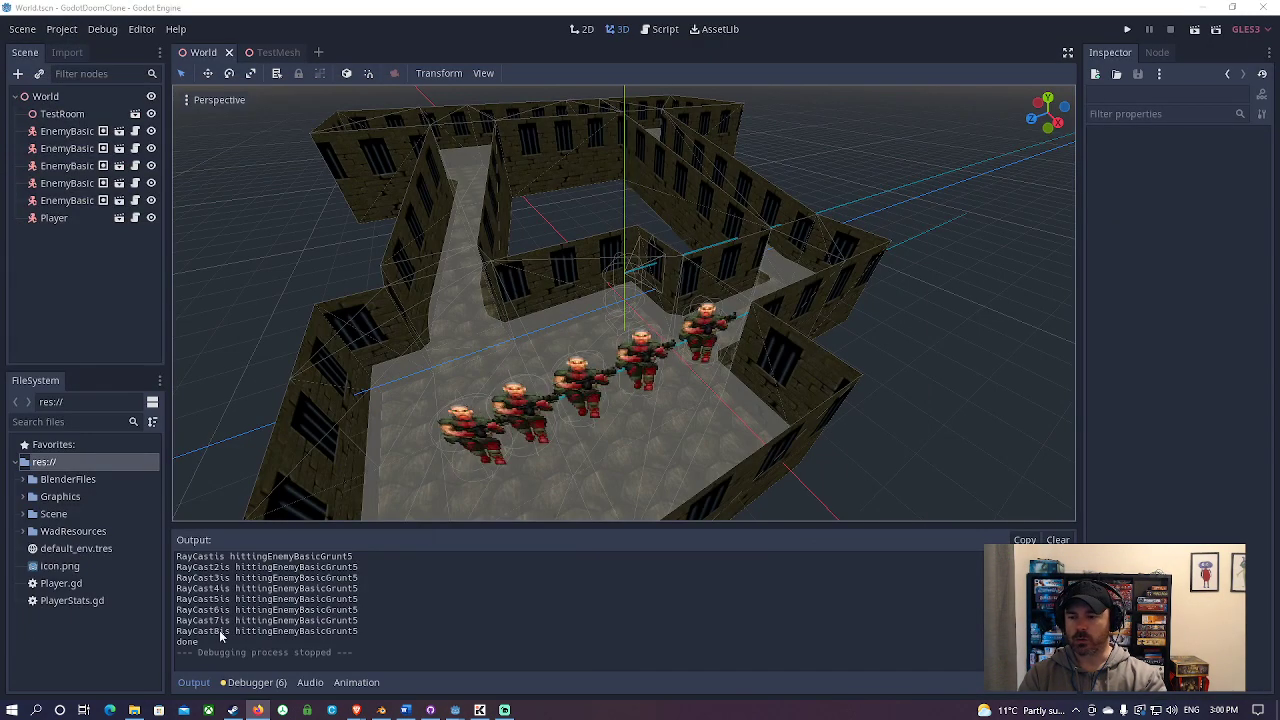
View the DoomWads folder's zips and wadext.exe in Downloads, then minimize Explorer
left_click(134, 710)
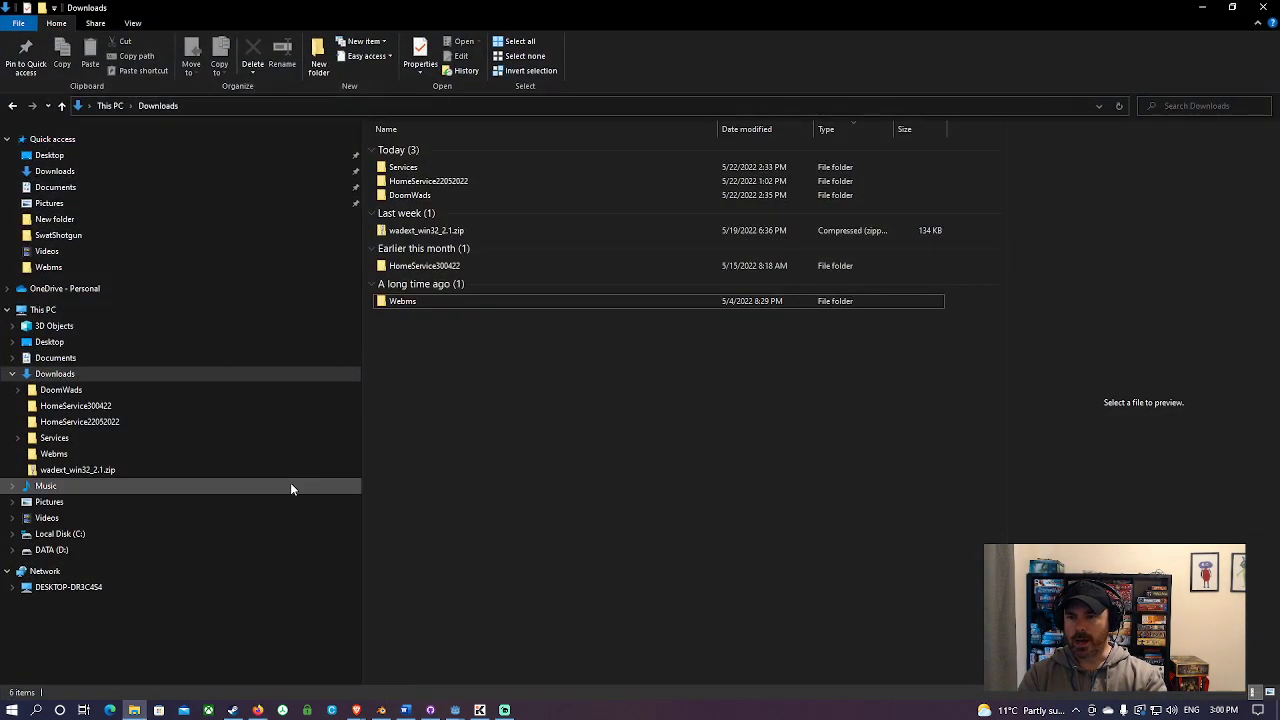
double_click(400, 195)
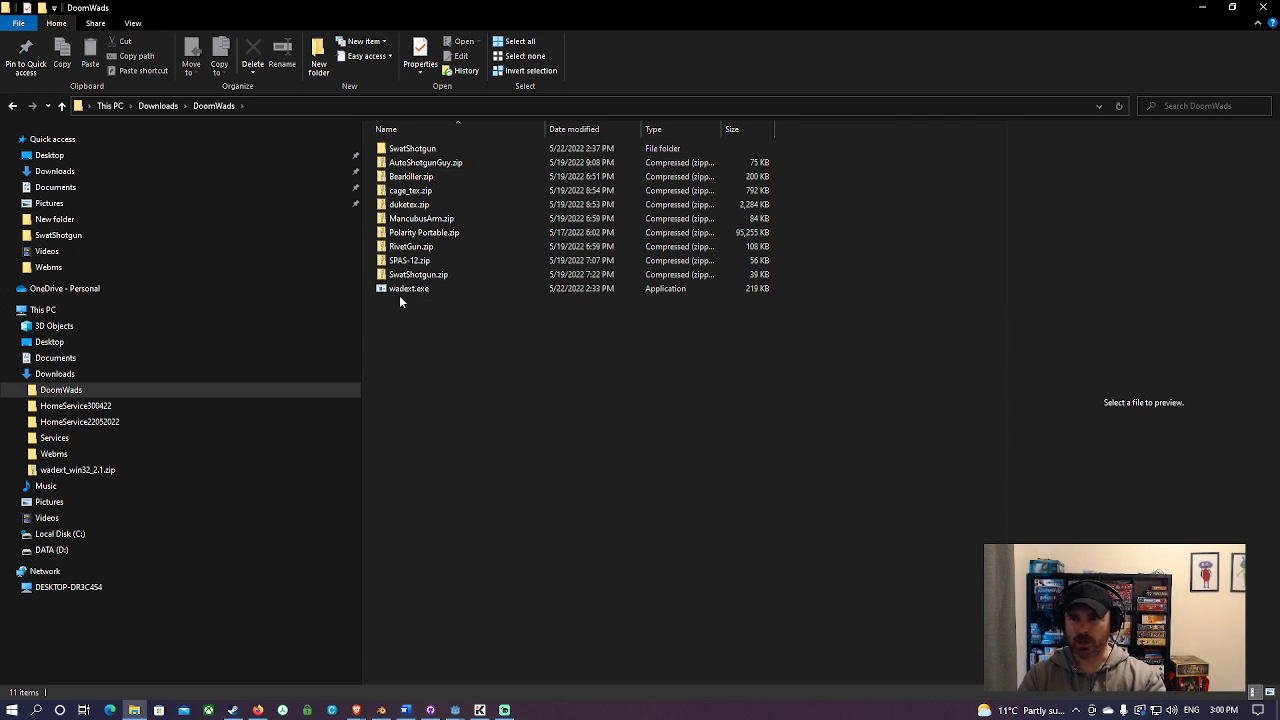
left_click(1203, 8)
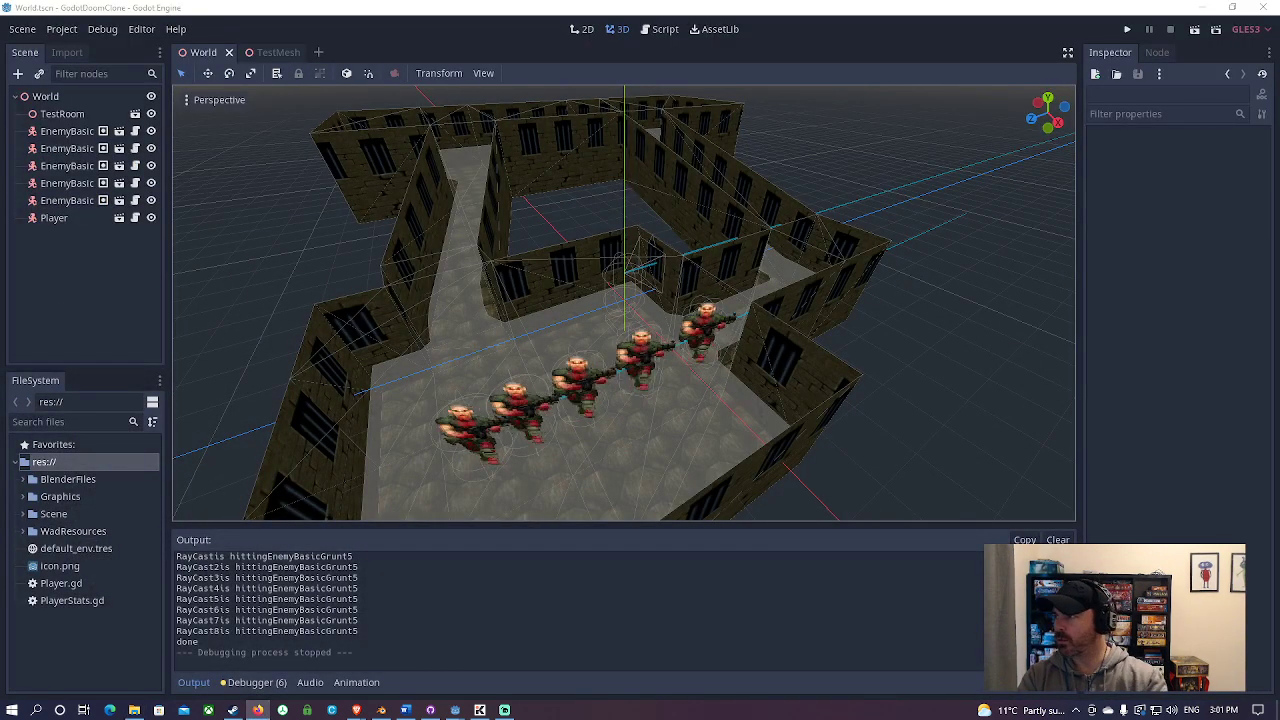
Open the Realm667 home page from the search results and accept the cookie notice
key("alt+Tab")
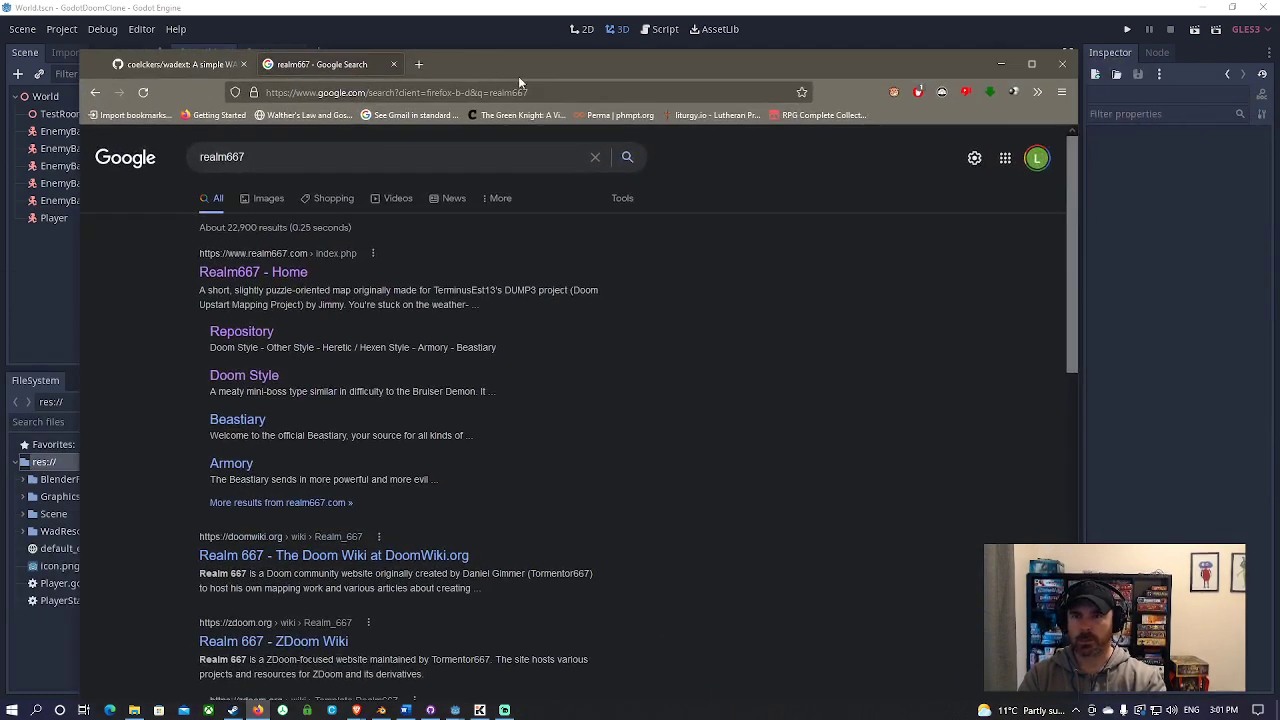
double_click(518, 76)
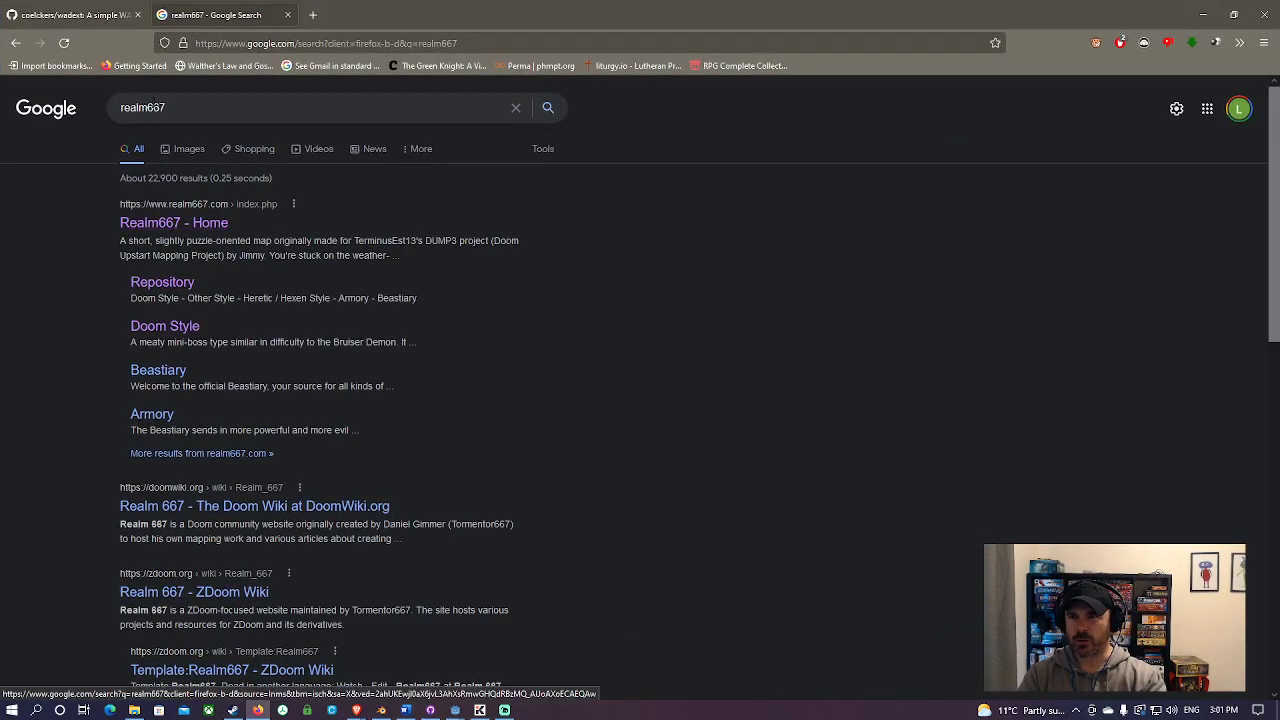
left_click(172, 285)
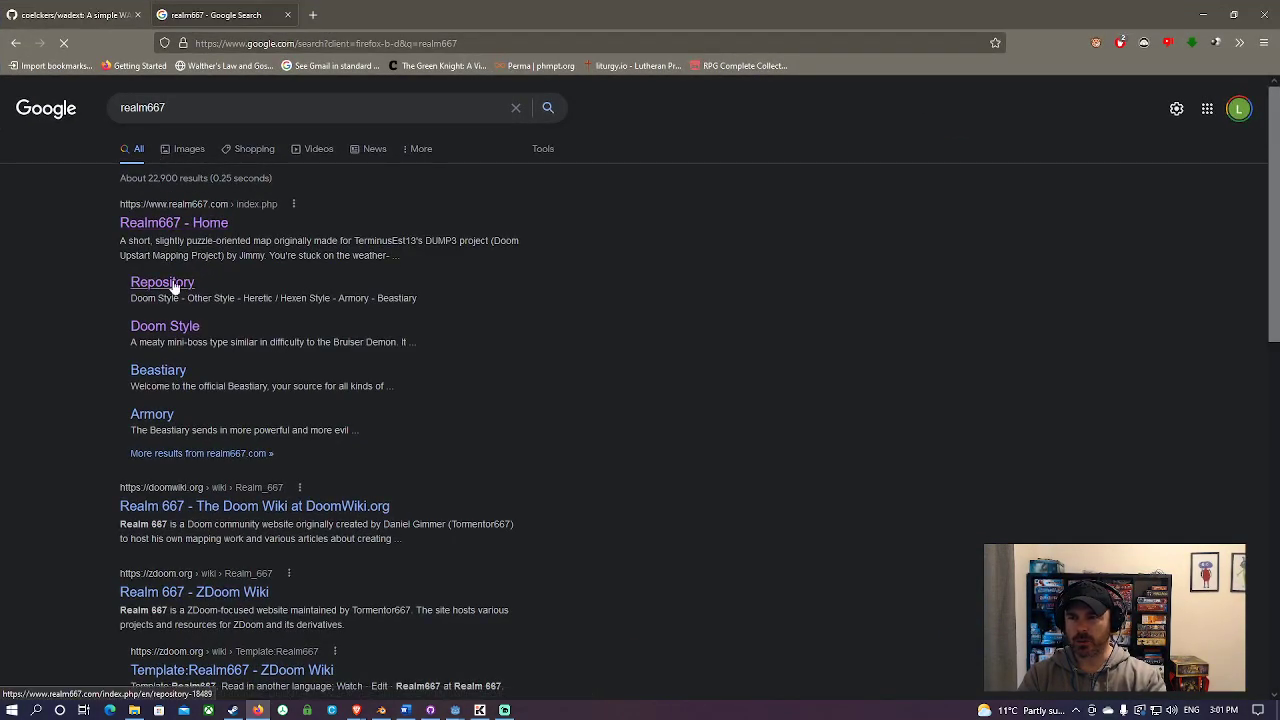
left_click(183, 226)
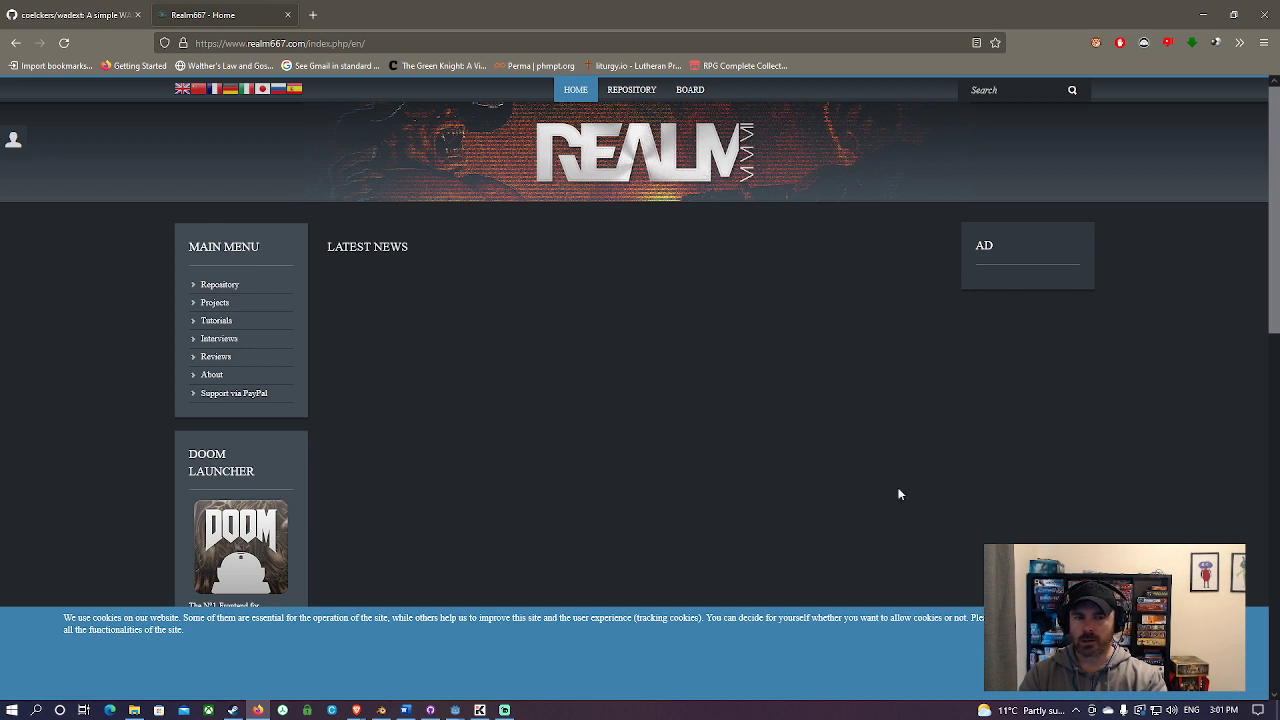
left_click(1100, 660)
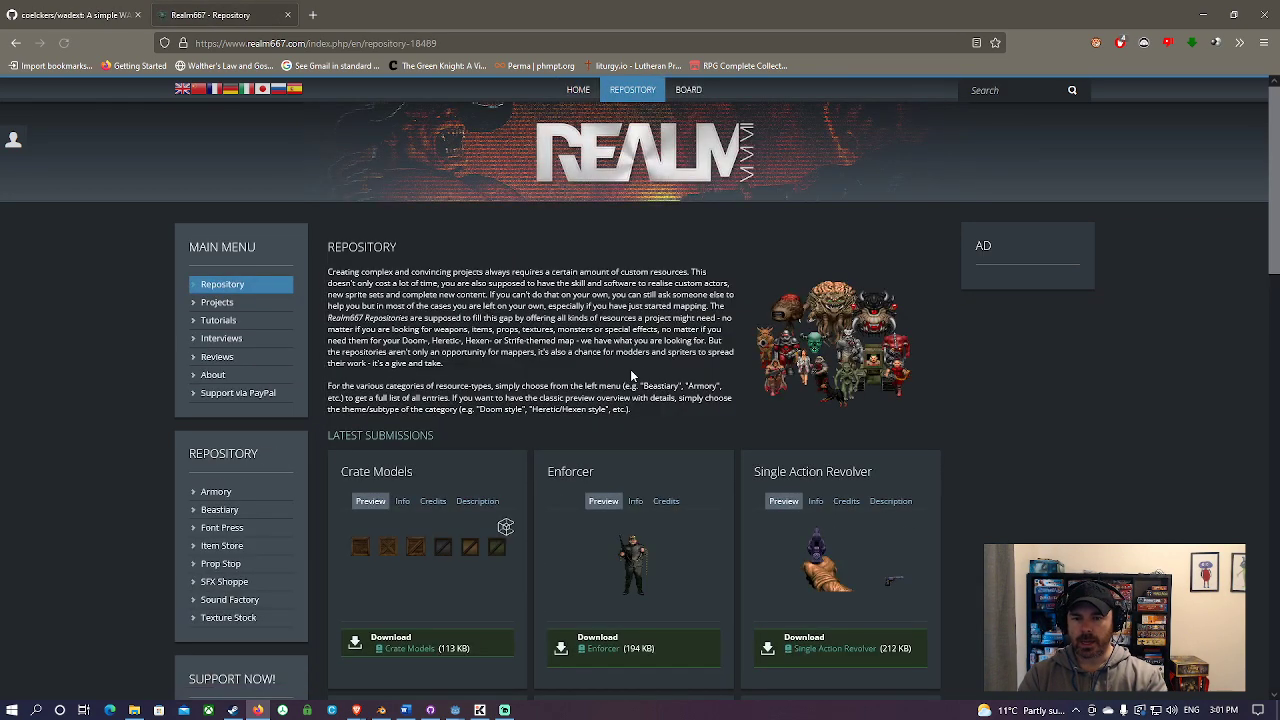
Browse down the Heretic / Hexen Style armory listing to the Iron Crossbow download
scroll(136, 484, "down", 1)
mouse_move(215, 427)
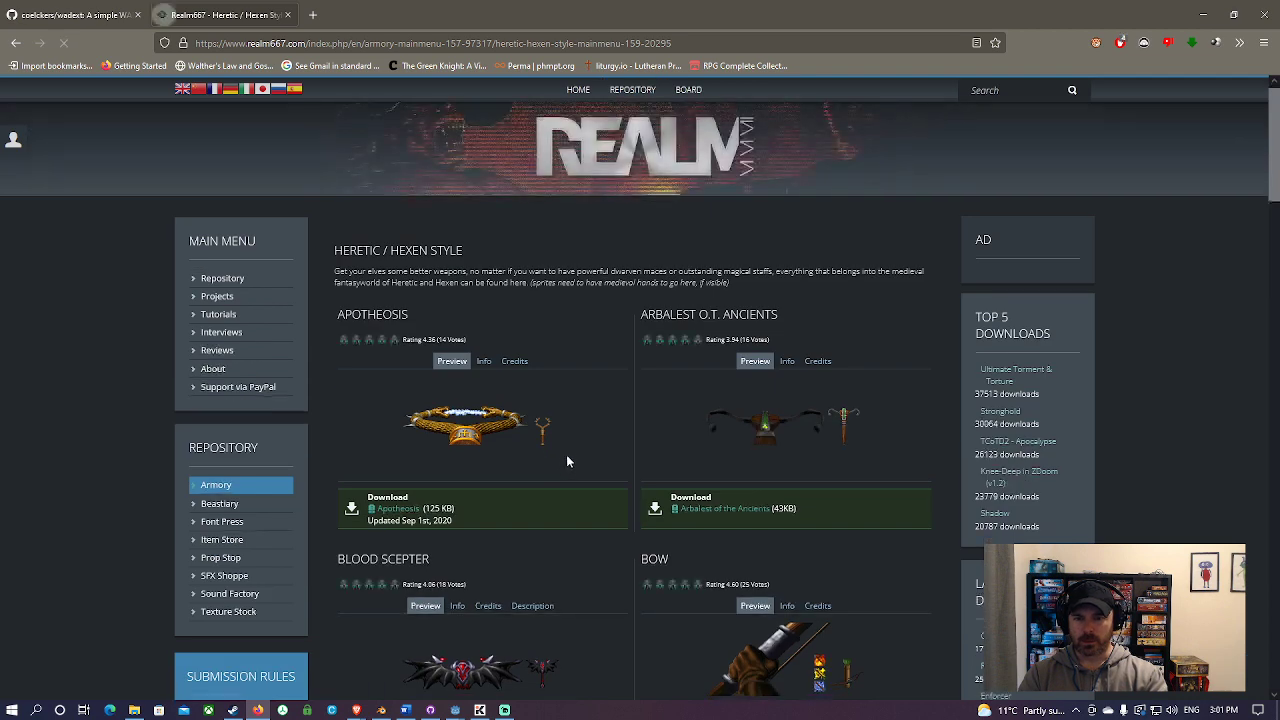
scroll(566, 454, "down", 6)
scroll(566, 454, "down", 3)
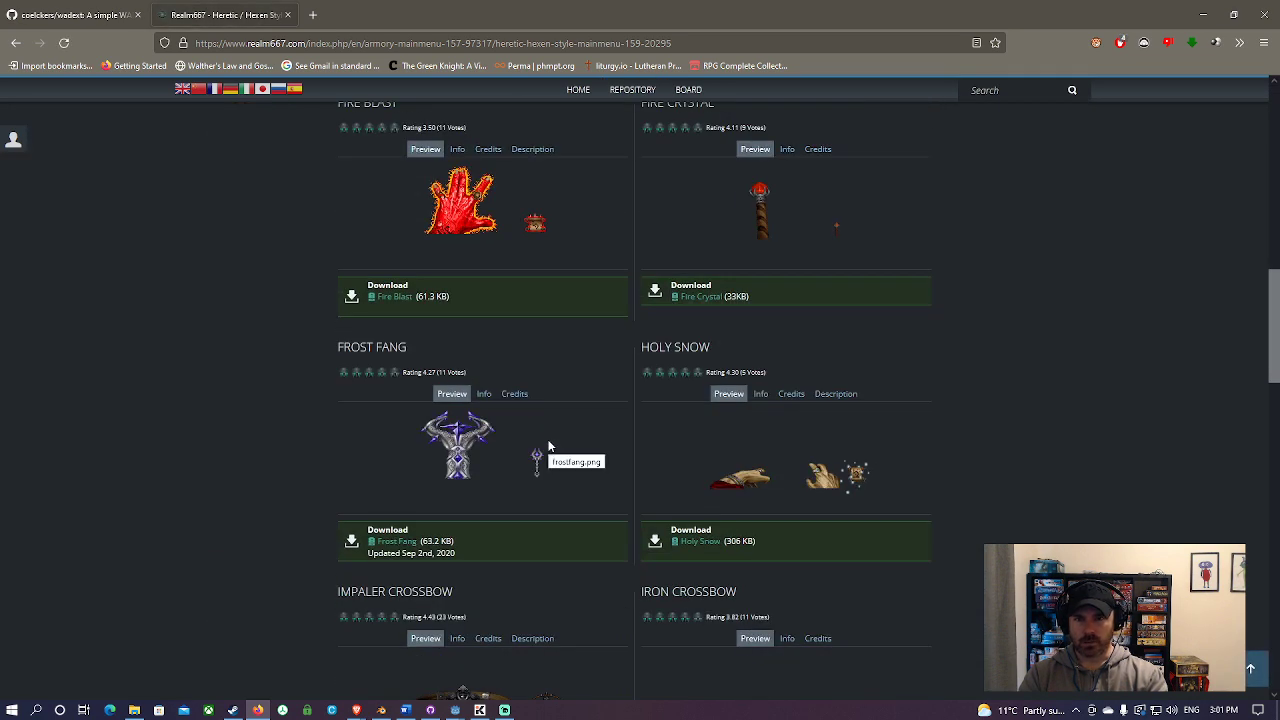
scroll(650, 445, "up", 2)
scroll(700, 420, "down", 5)
scroll(545, 505, "down", 2)
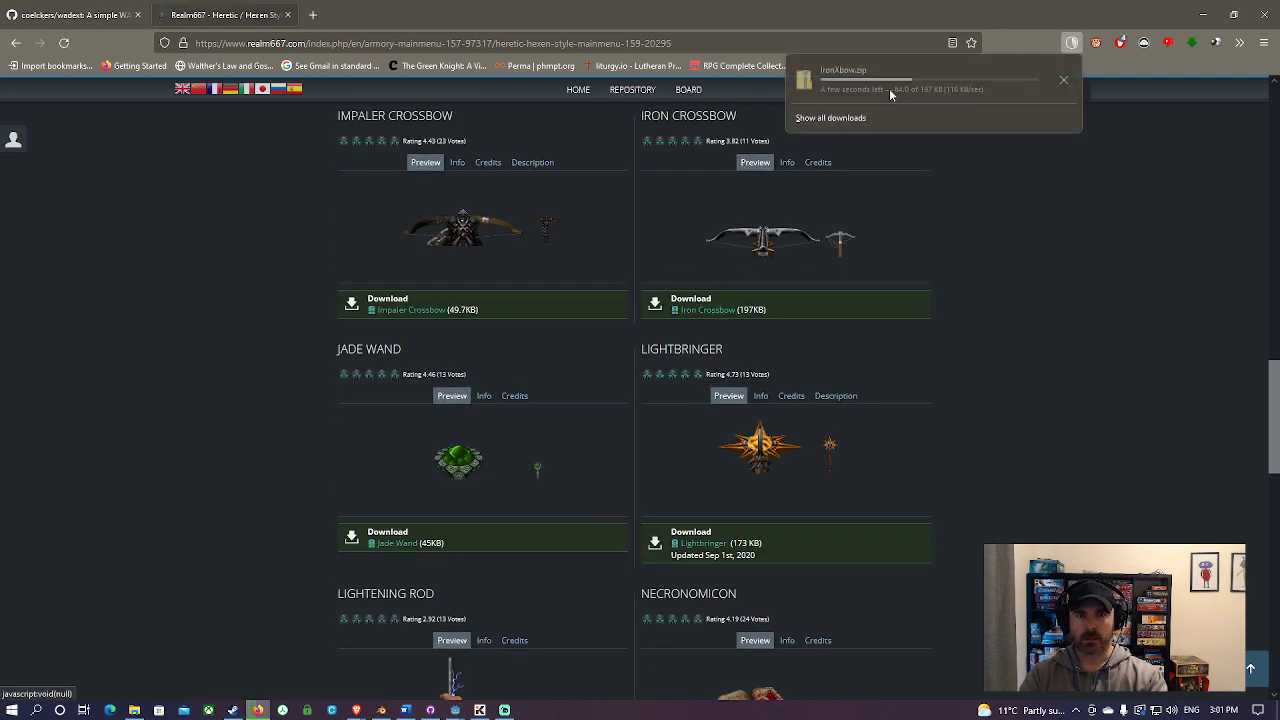
Open the Beastiary's Other Style listing and scroll down to Flemoidus Tenacious
left_click(14, 43)
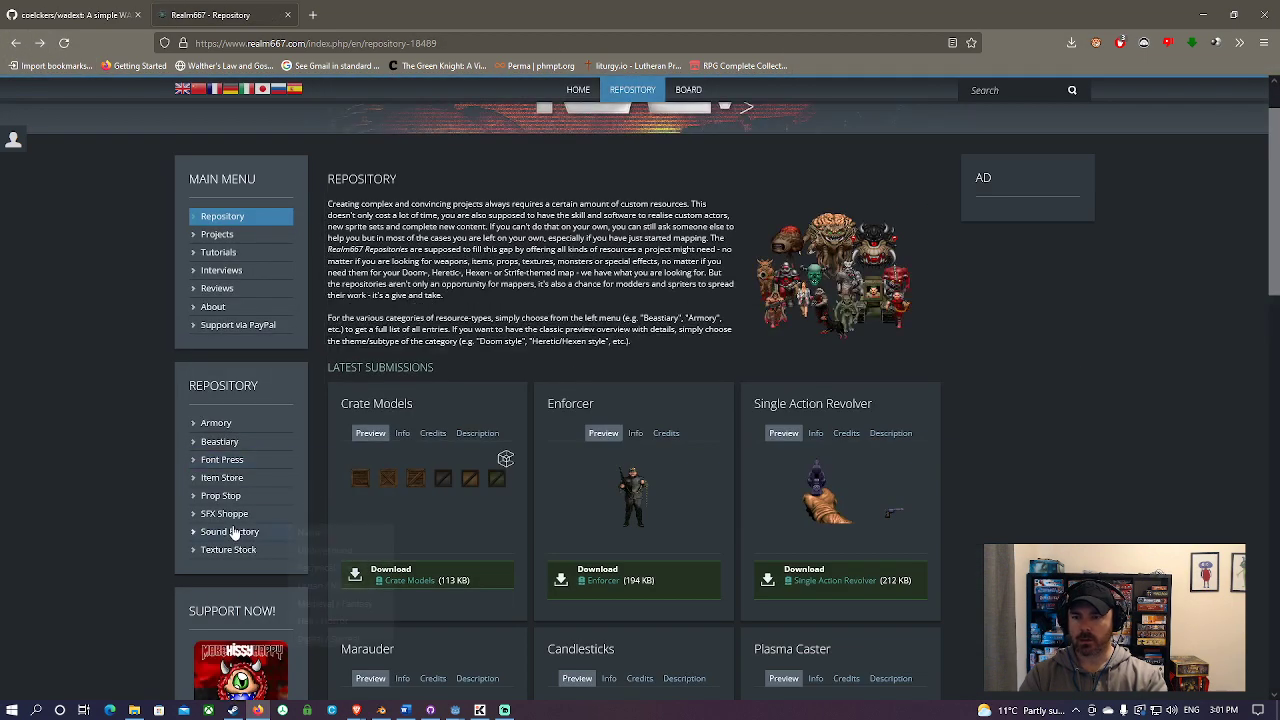
mouse_move(289, 453)
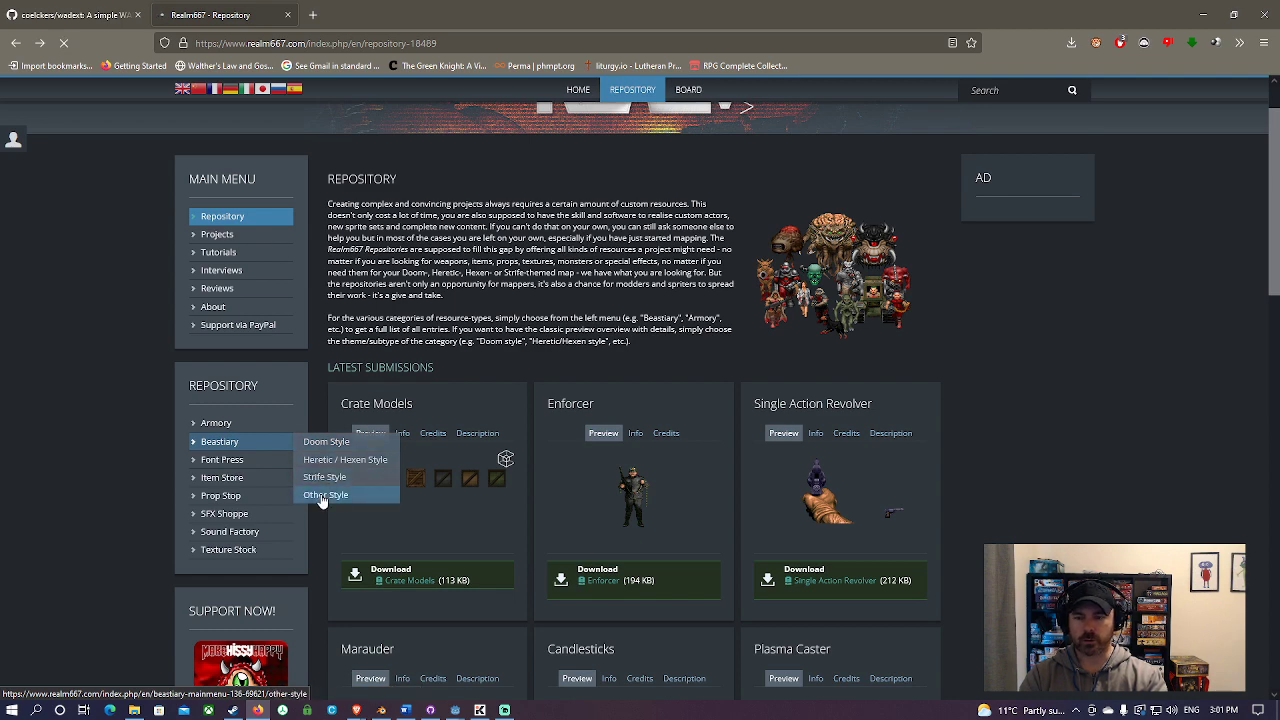
left_click(366, 501)
scroll(586, 470, "down", 3)
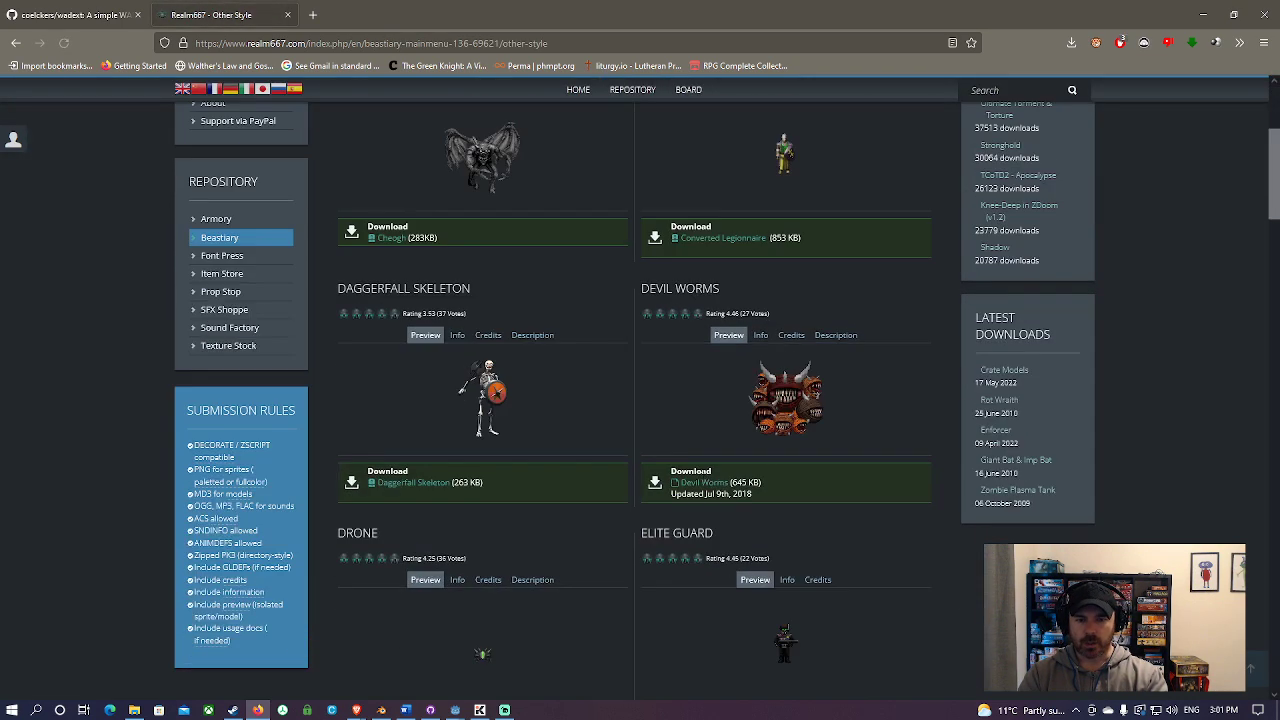
scroll(520, 445, "down", 3)
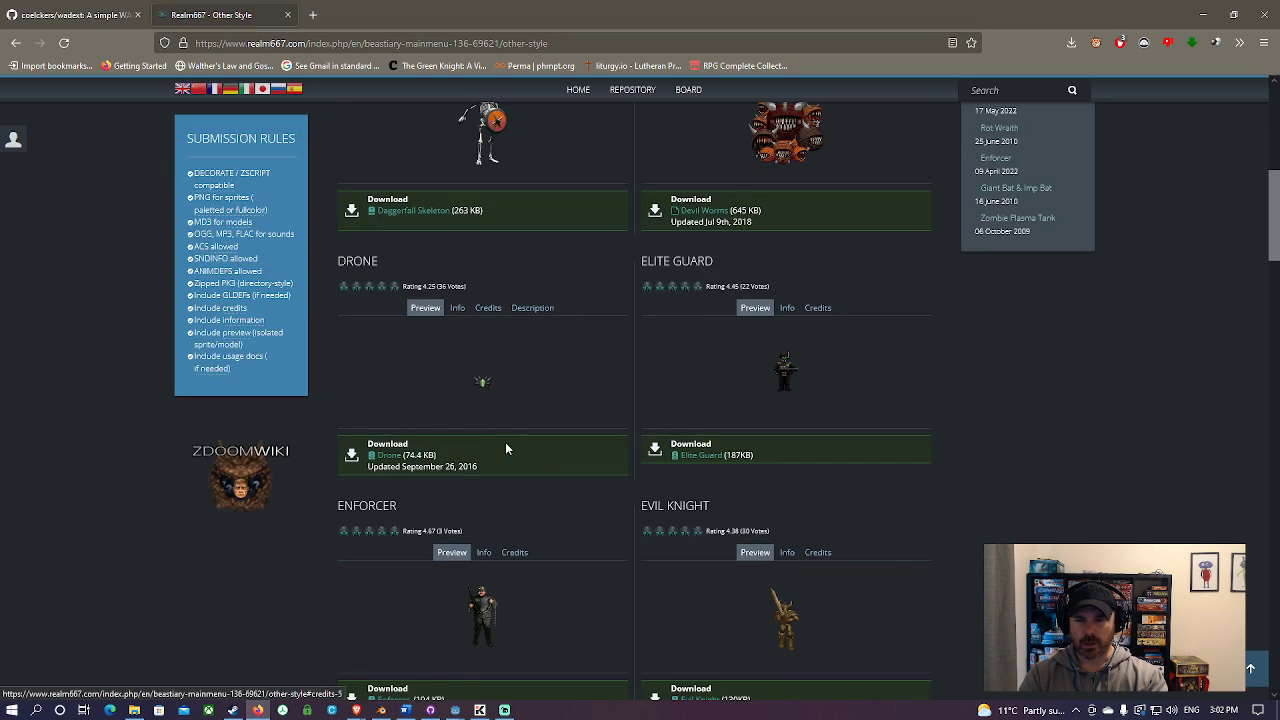
scroll(585, 445, "down", 3)
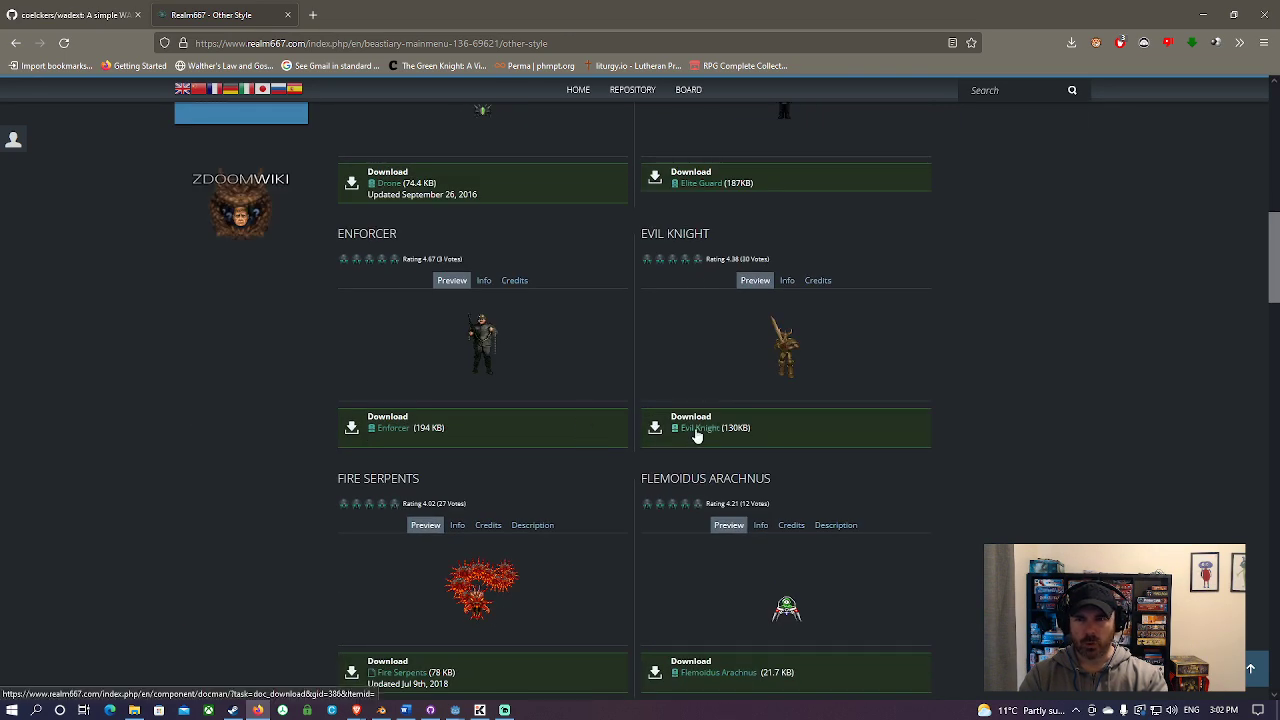
scroll(657, 443, "down", 3)
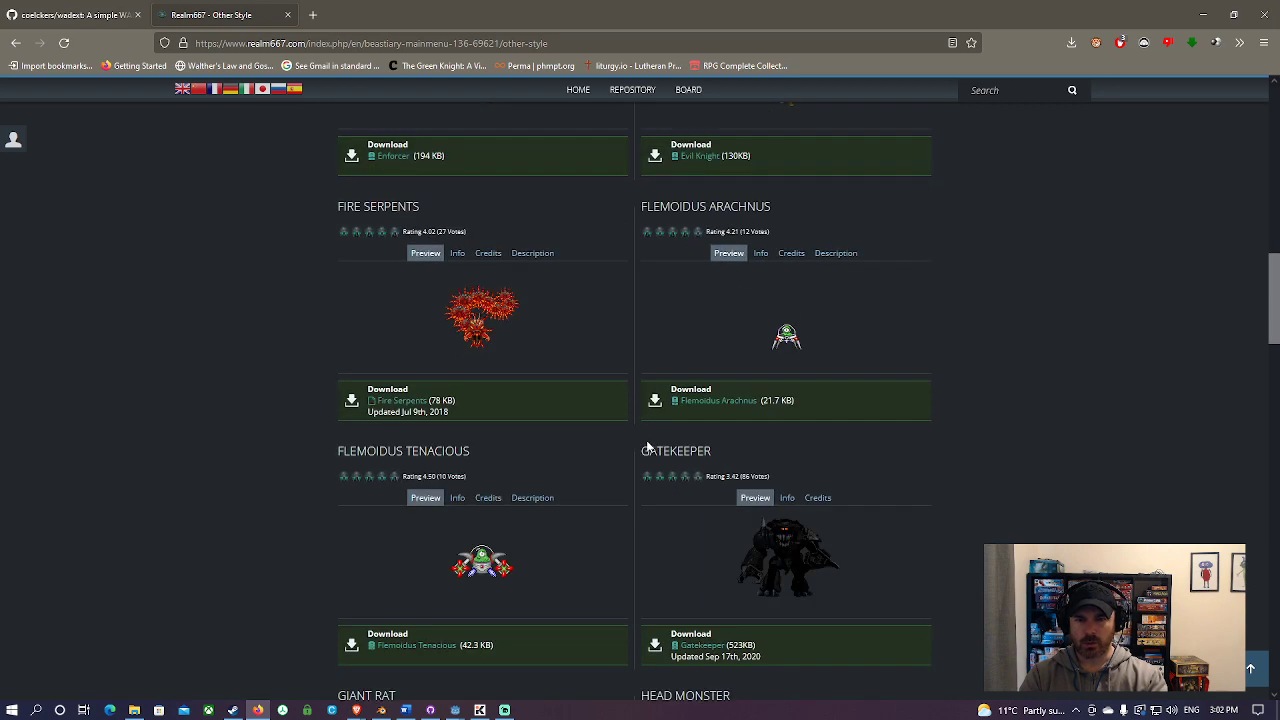
scroll(730, 403, "down", 3)
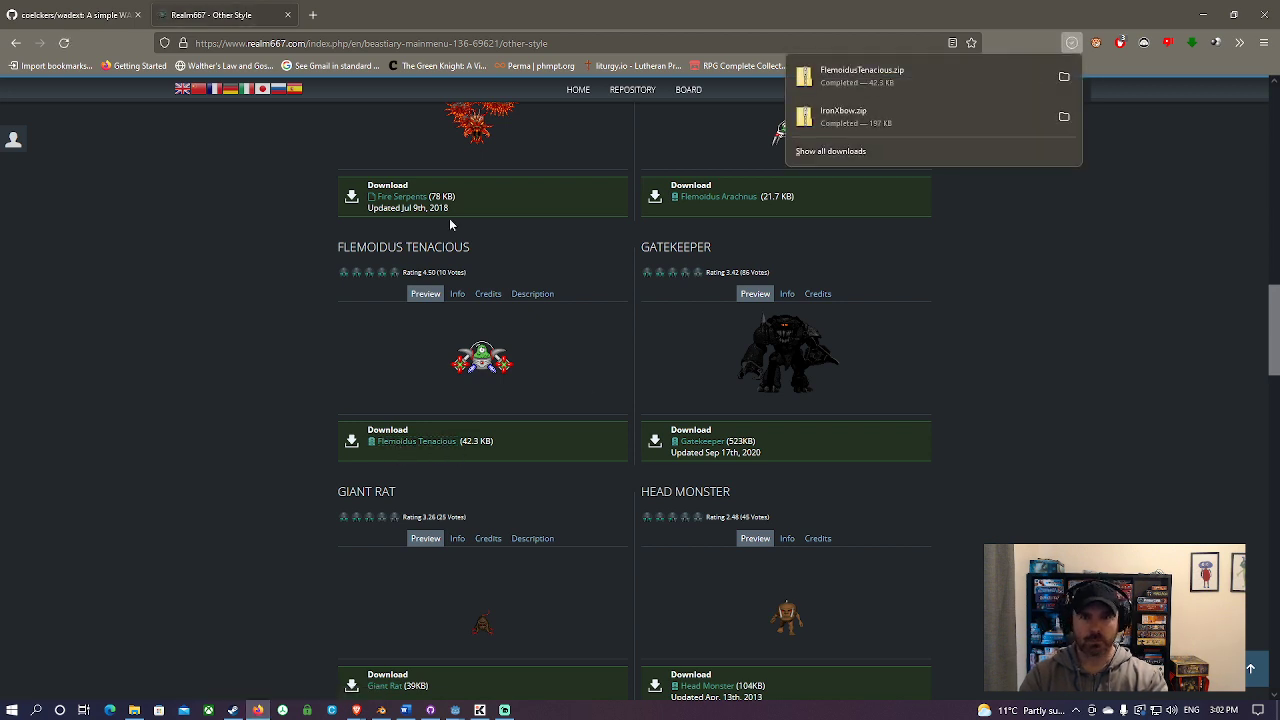
Close the finished-downloads list, glance at the wadext GitHub tab, and return to Realm667
left_click(51, 26)
left_click(52, 24)
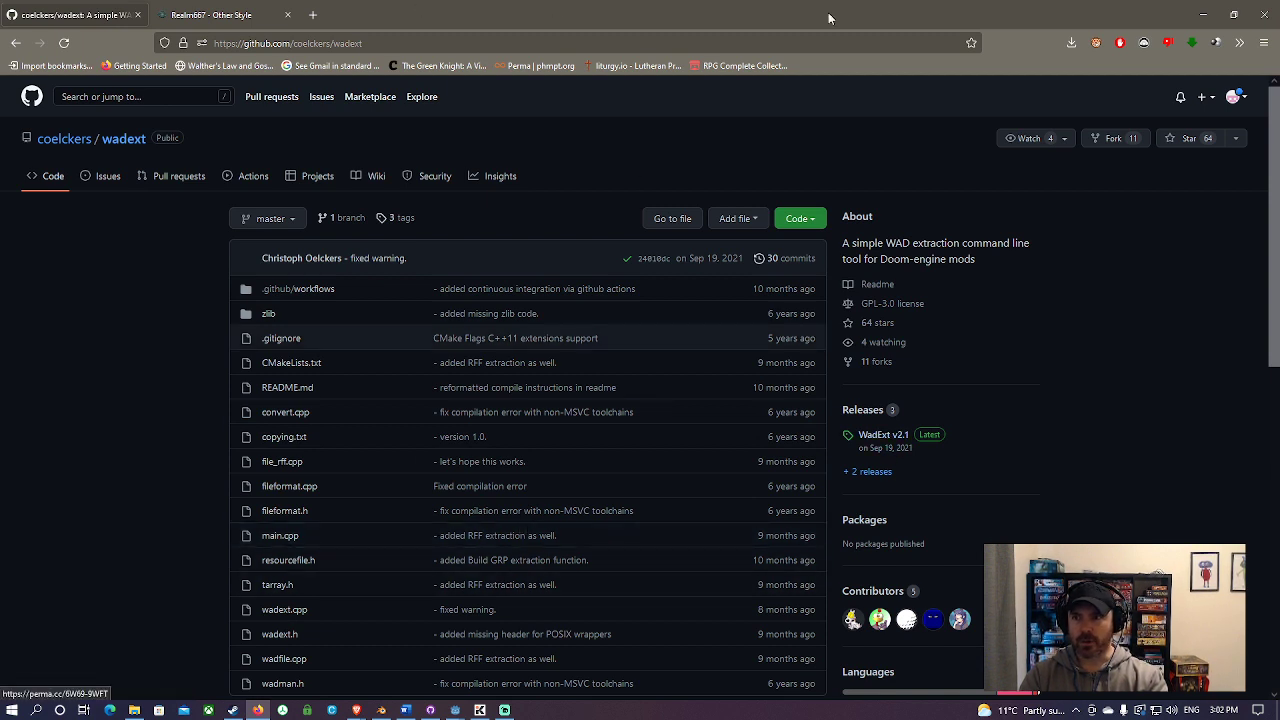
key("ctrl+Tab")
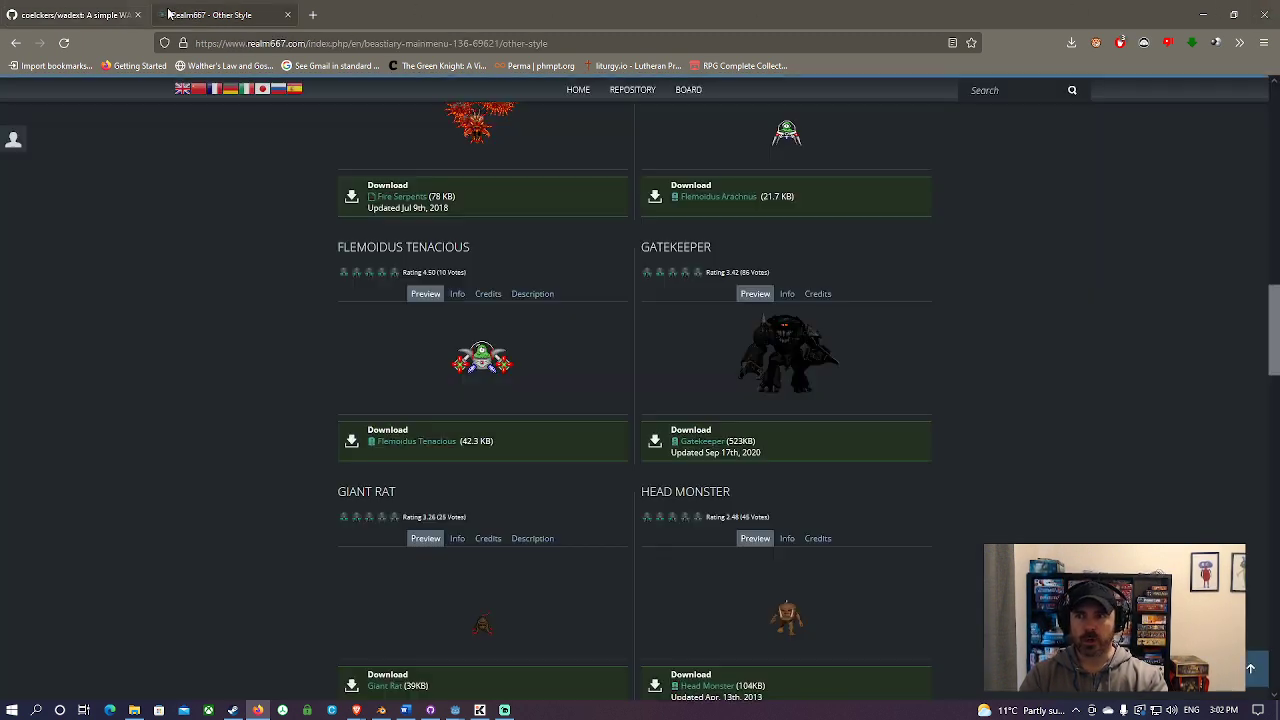
Move IronXbow.zip and FlemoidusTenacious.zip from Downloads into the DoomWads folder
left_click(150, 711)
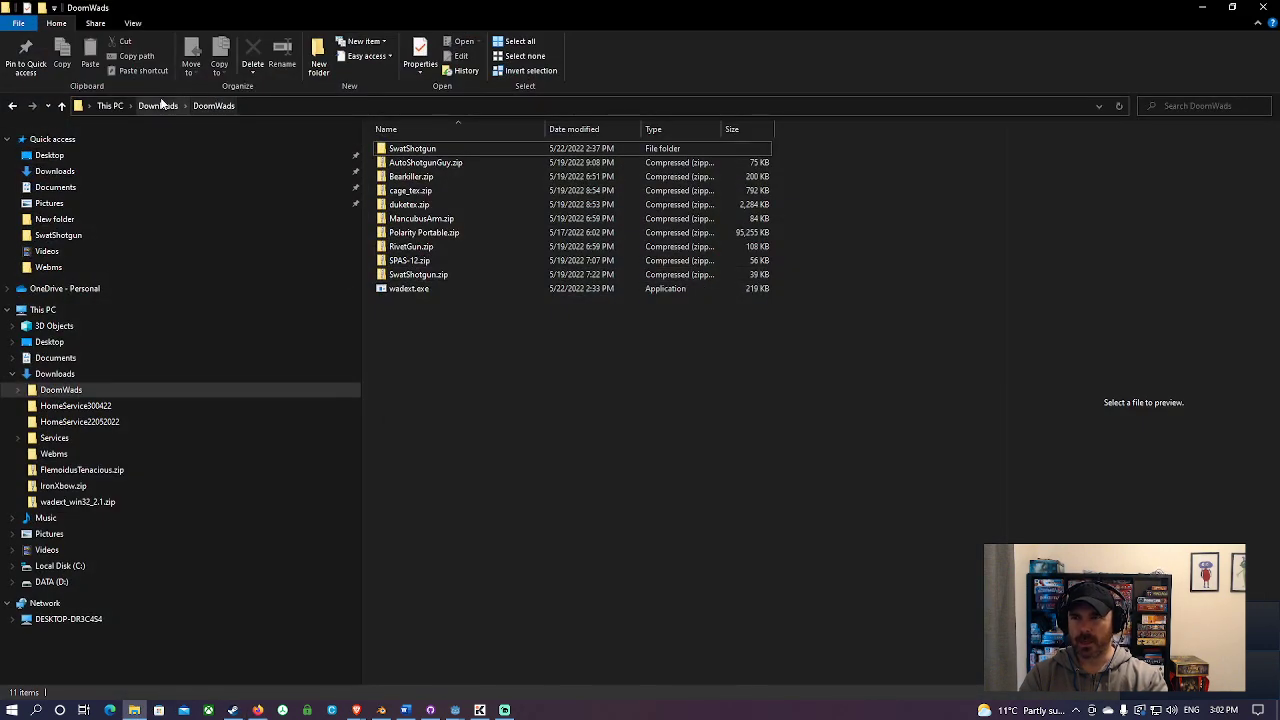
left_click(158, 105)
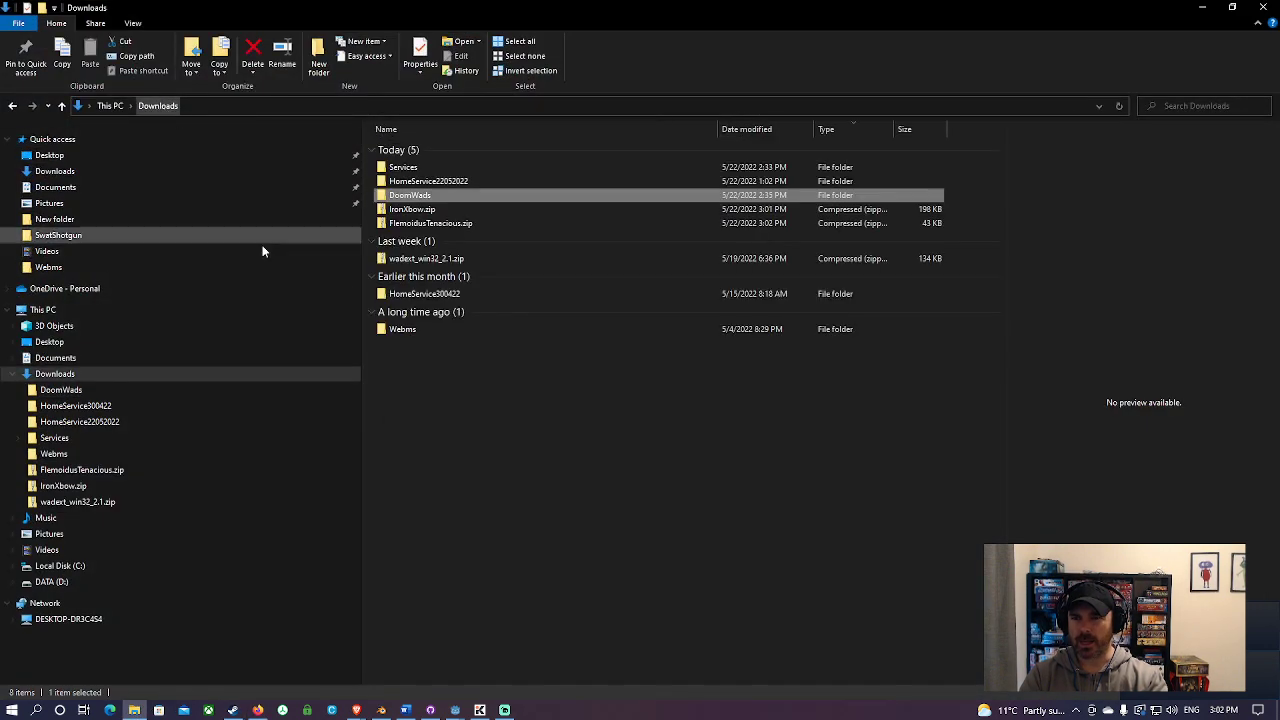
left_click(408, 209)
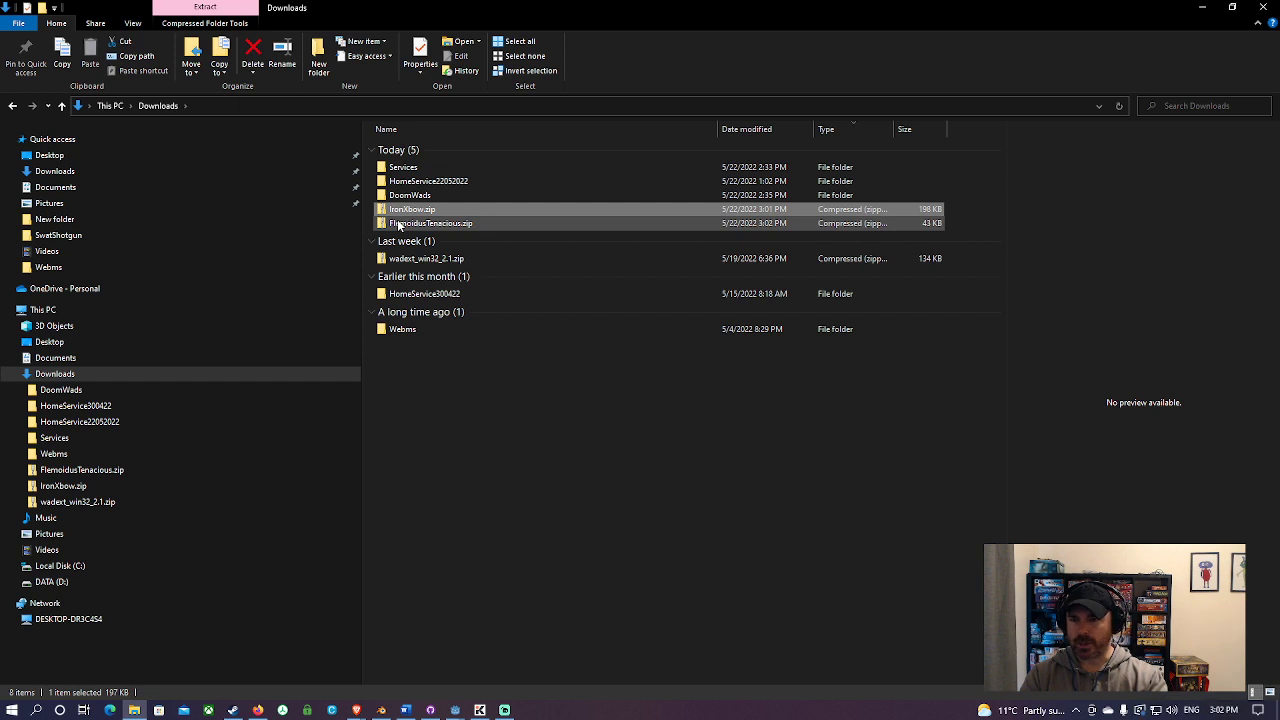
left_click(398, 224, "shift")
left_click_drag(413, 214, 405, 197)
double_click(405, 195)
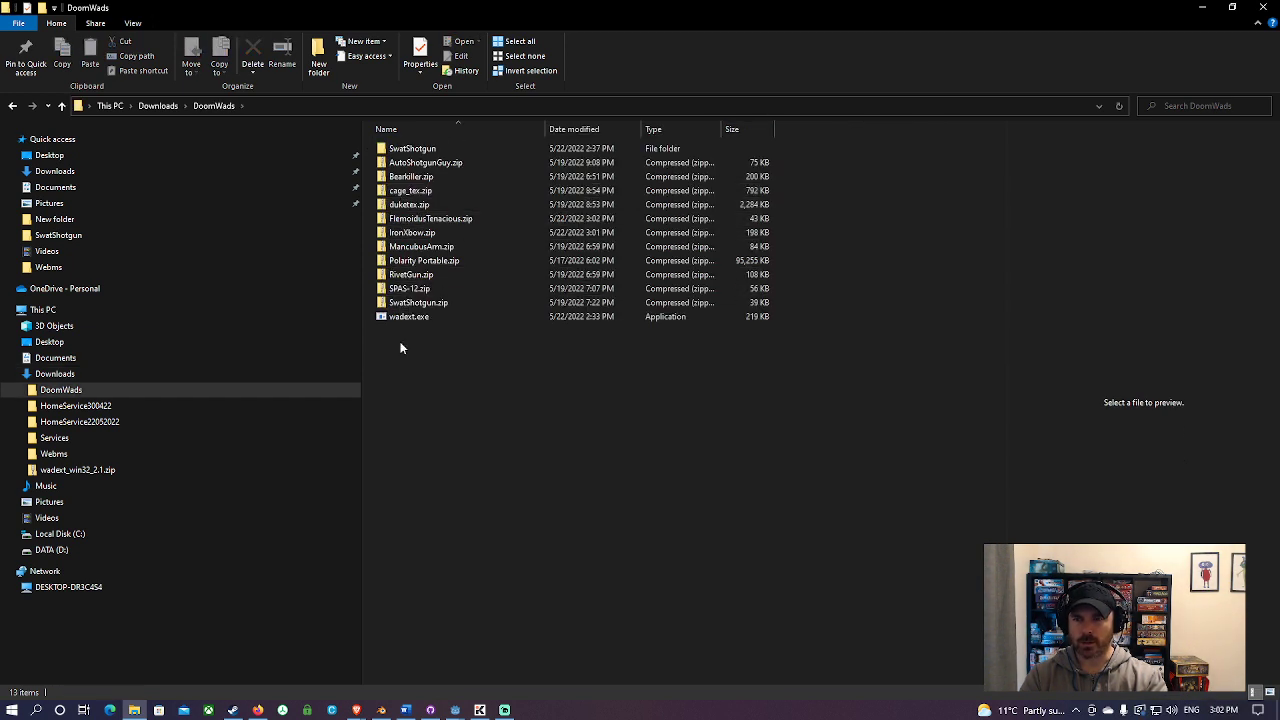
Look inside the FlemoidusTenacious.zip archive, then return to DoomWads
left_click(398, 224)
right_click(398, 225)
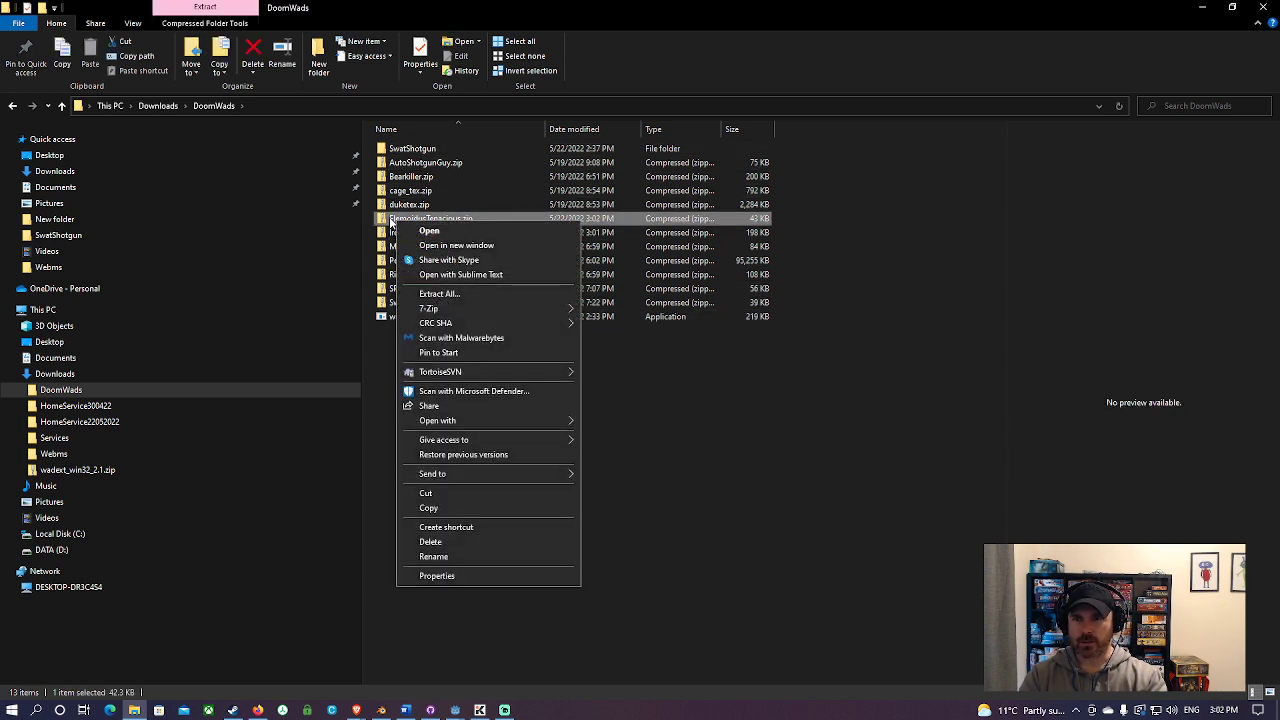
mouse_move(462, 309)
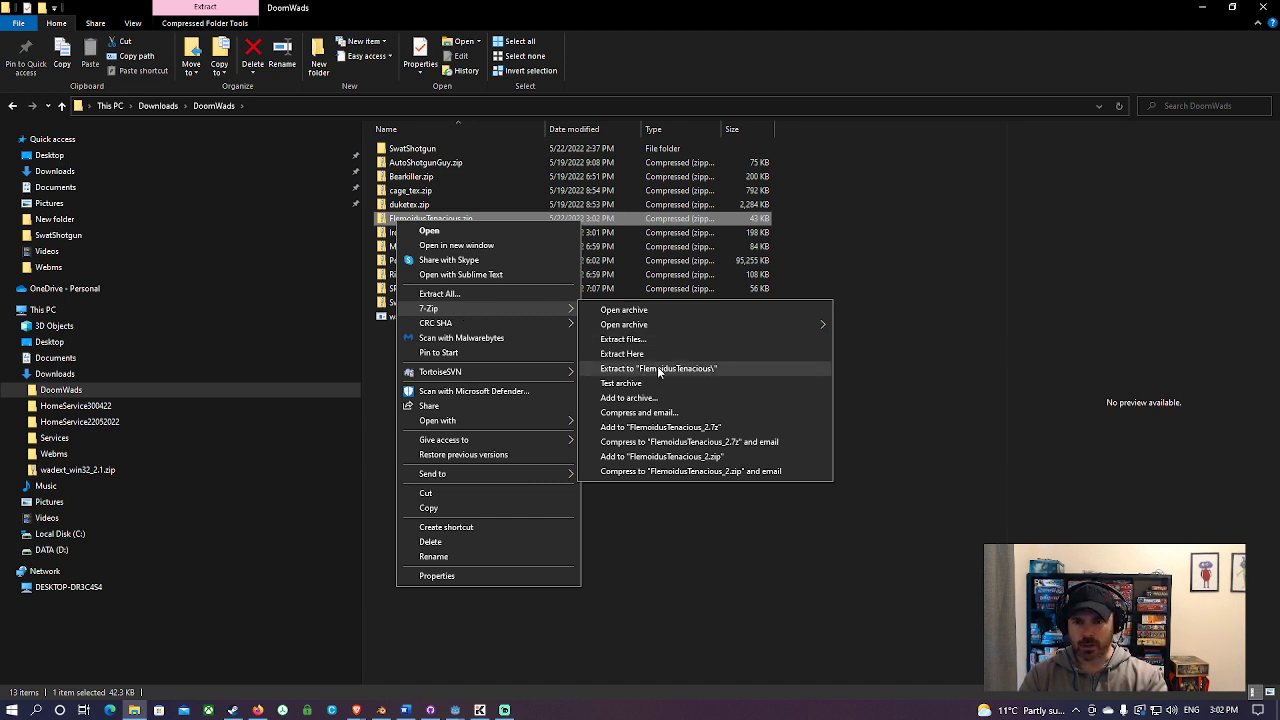
mouse_move(479, 421)
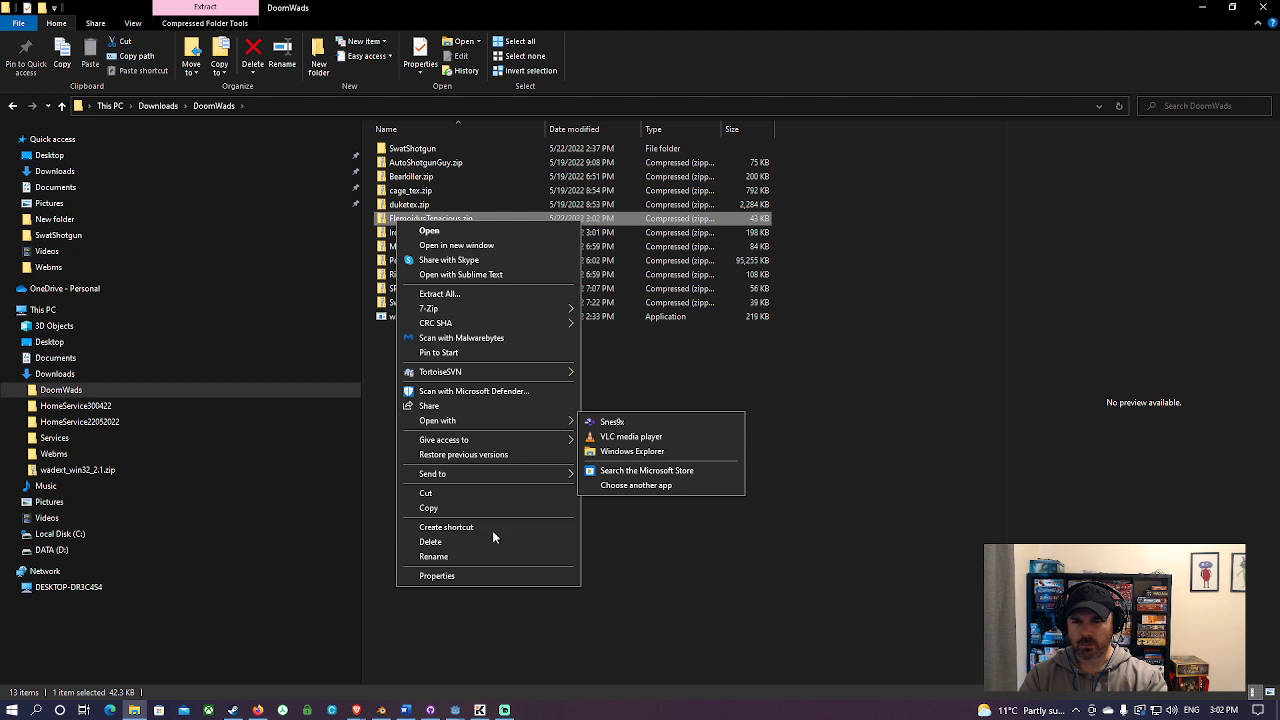
left_click(708, 566)
left_click(429, 221)
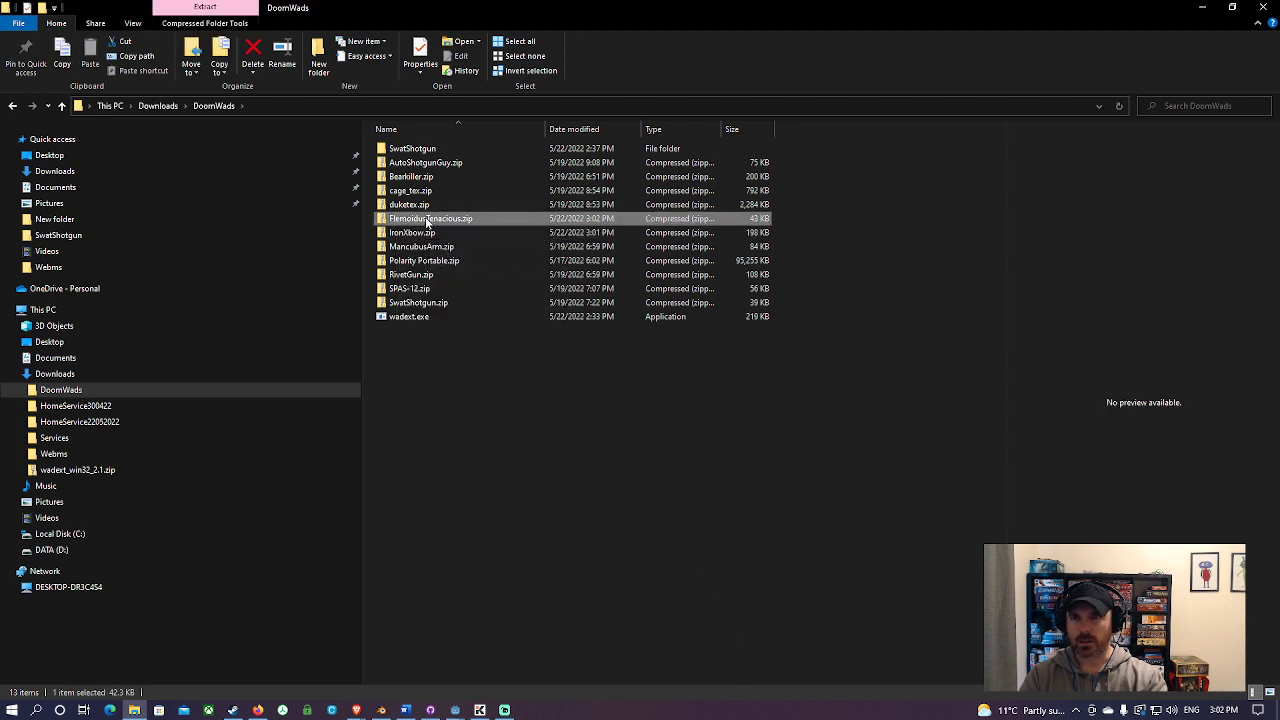
double_click(427, 220)
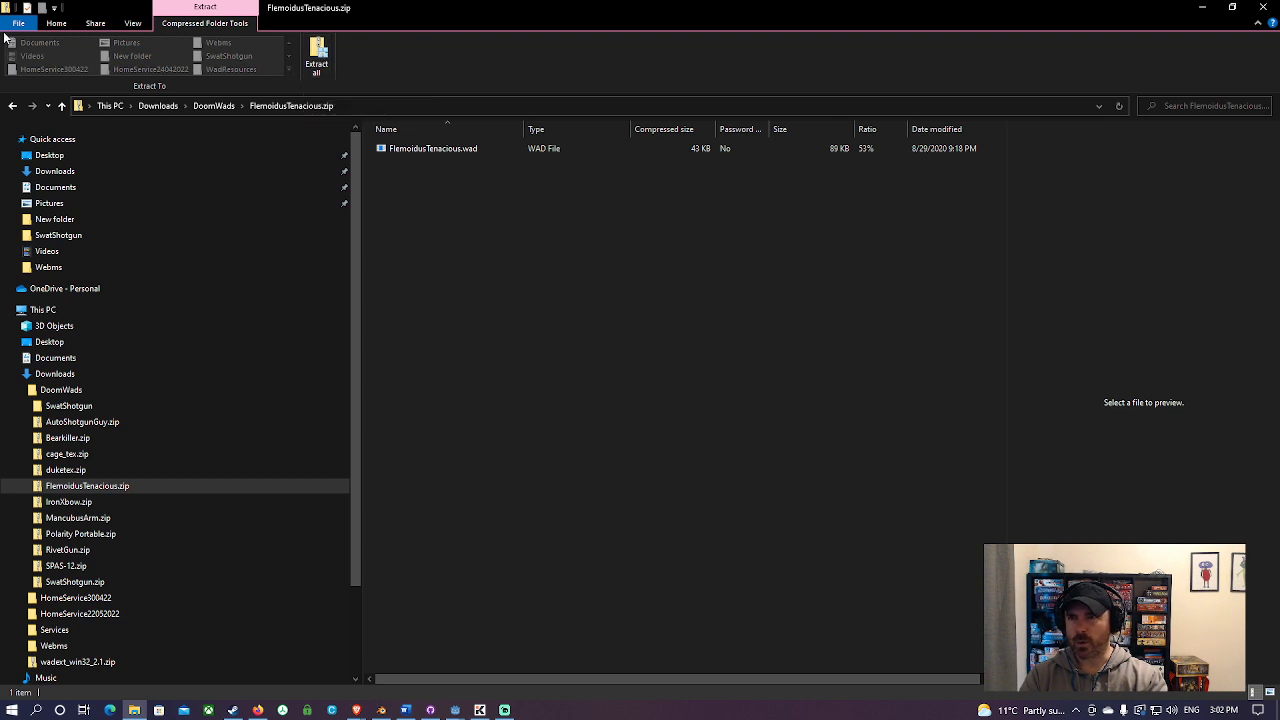
left_click(228, 105)
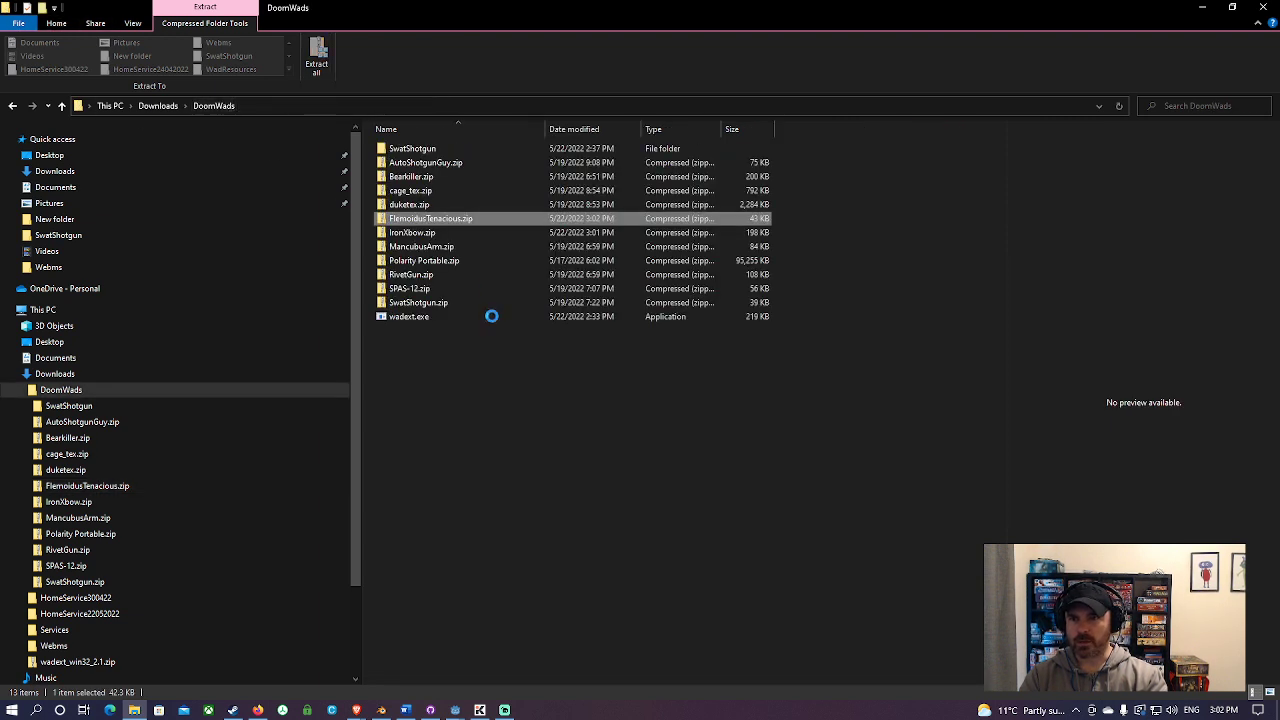
Extract FlemoidusTenacious.zip to a FlemoidusTenacious folder and check the WAD inside
right_click(424, 219)
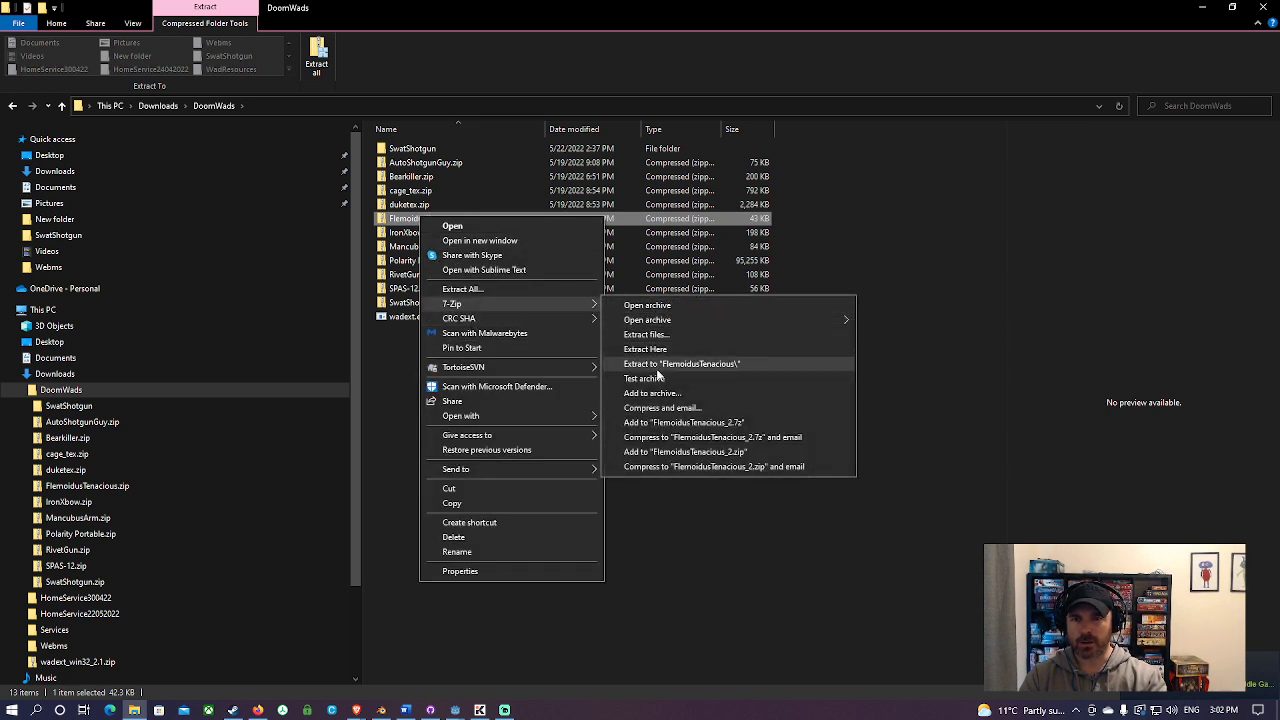
left_click(657, 366)
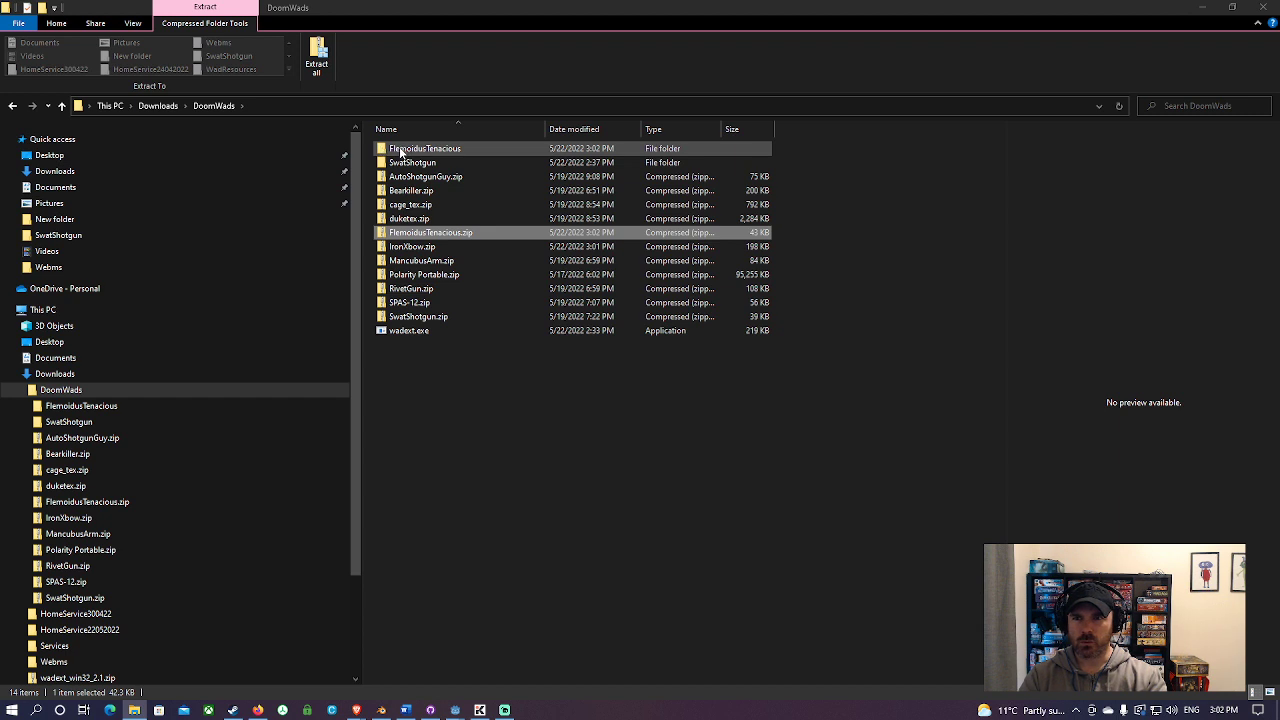
double_click(405, 149)
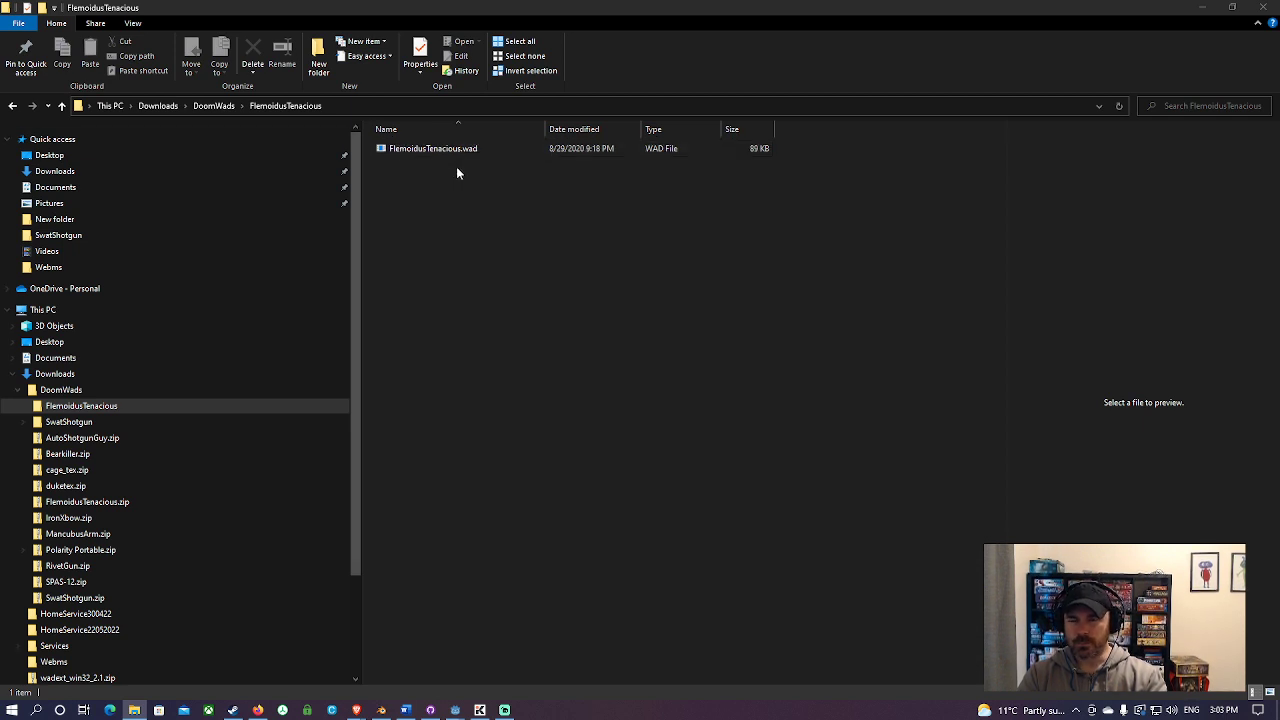
left_click(216, 106)
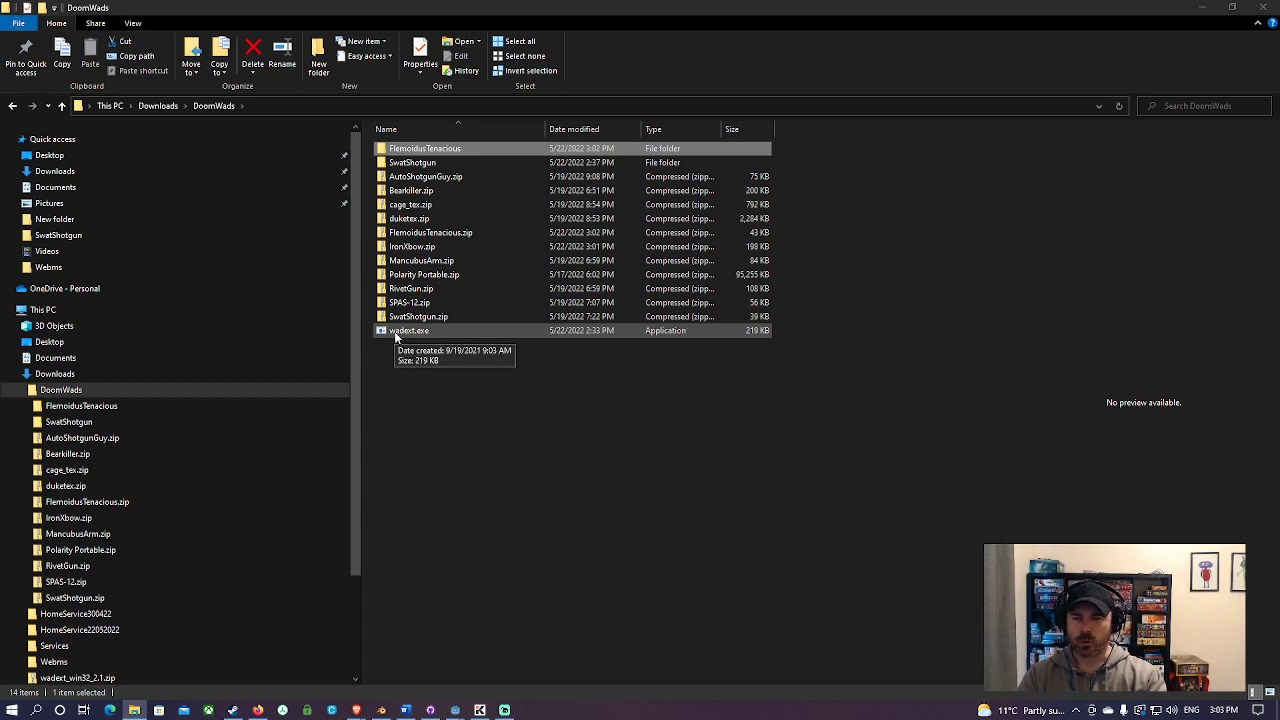
Check the old wadext.exe's properties, then permanently delete it
right_click(396, 336)
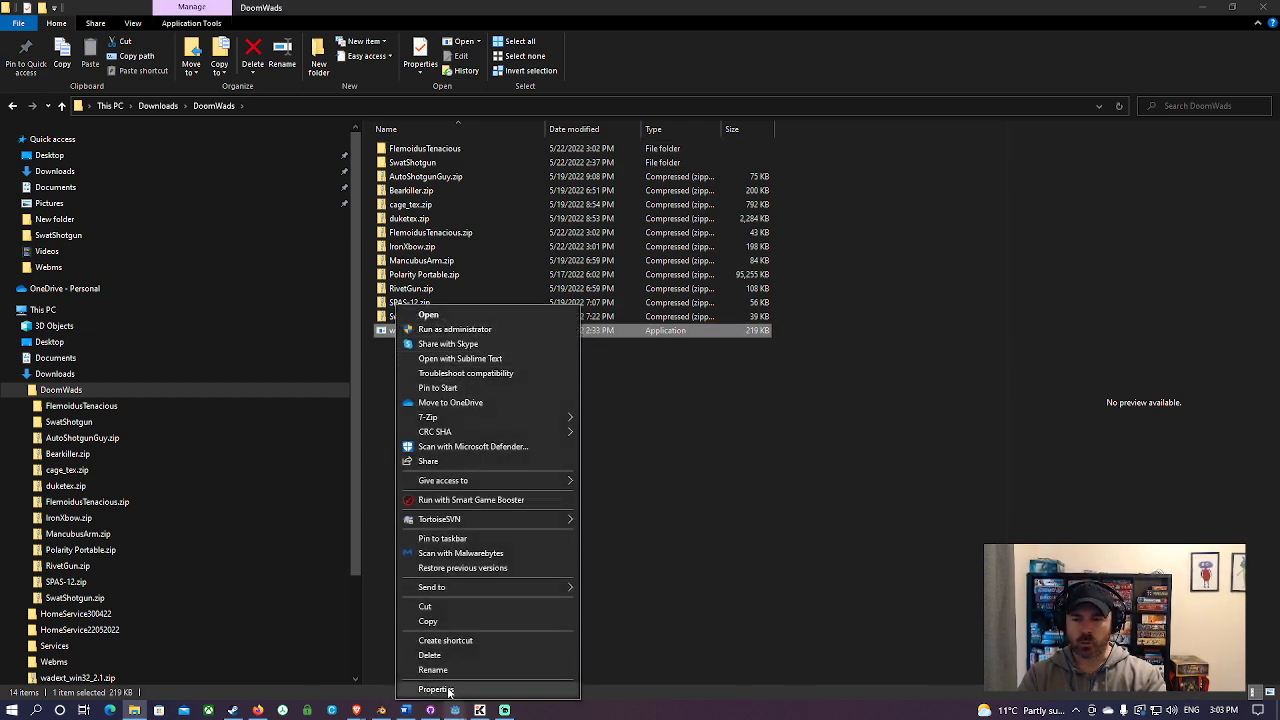
left_click(440, 689)
left_click(458, 366)
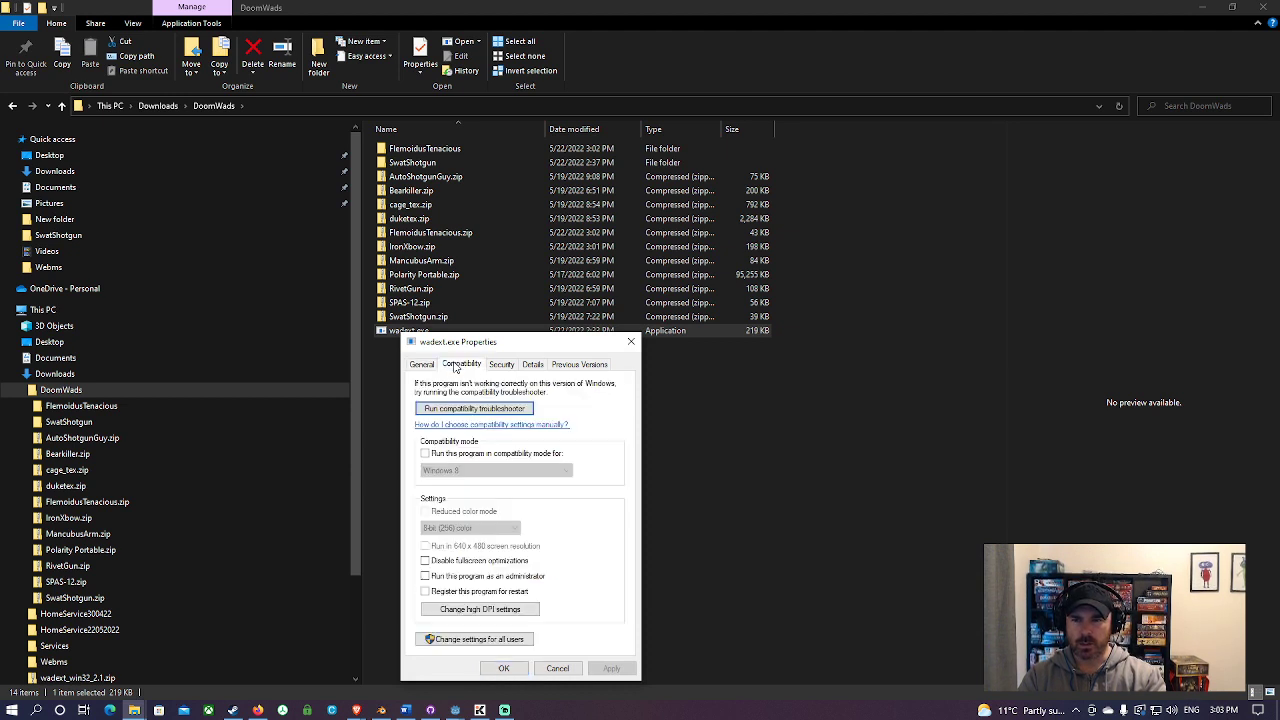
left_click(420, 365)
left_click(570, 668)
key("shift+Delete")
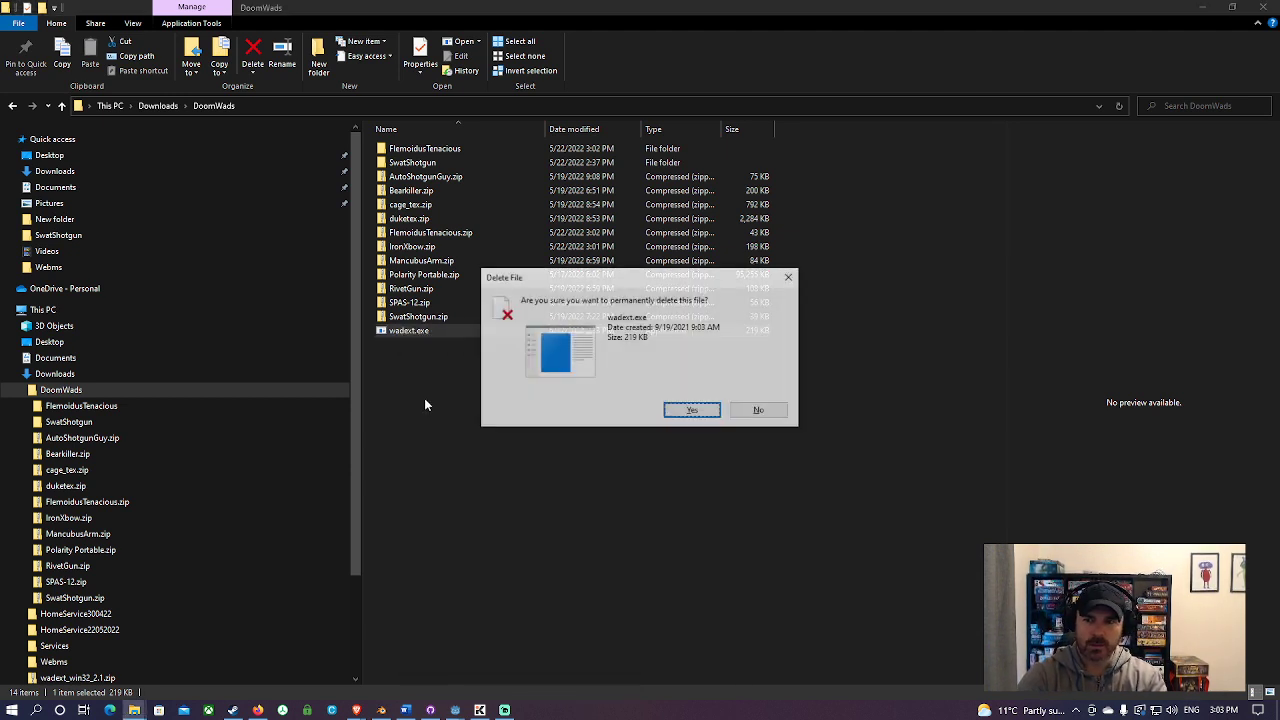
key("Return")
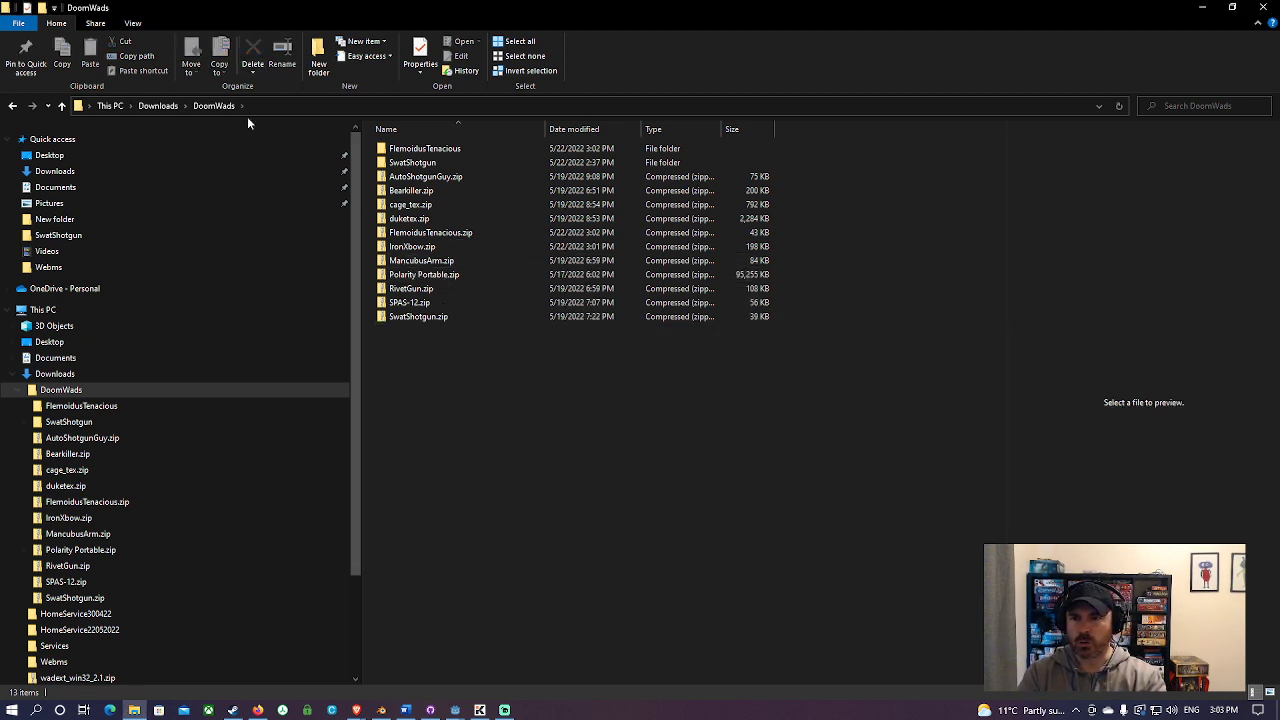
Extract wadext_win32_2.1.zip in Downloads to a wadext_win32_2.1 folder
left_click(158, 106)
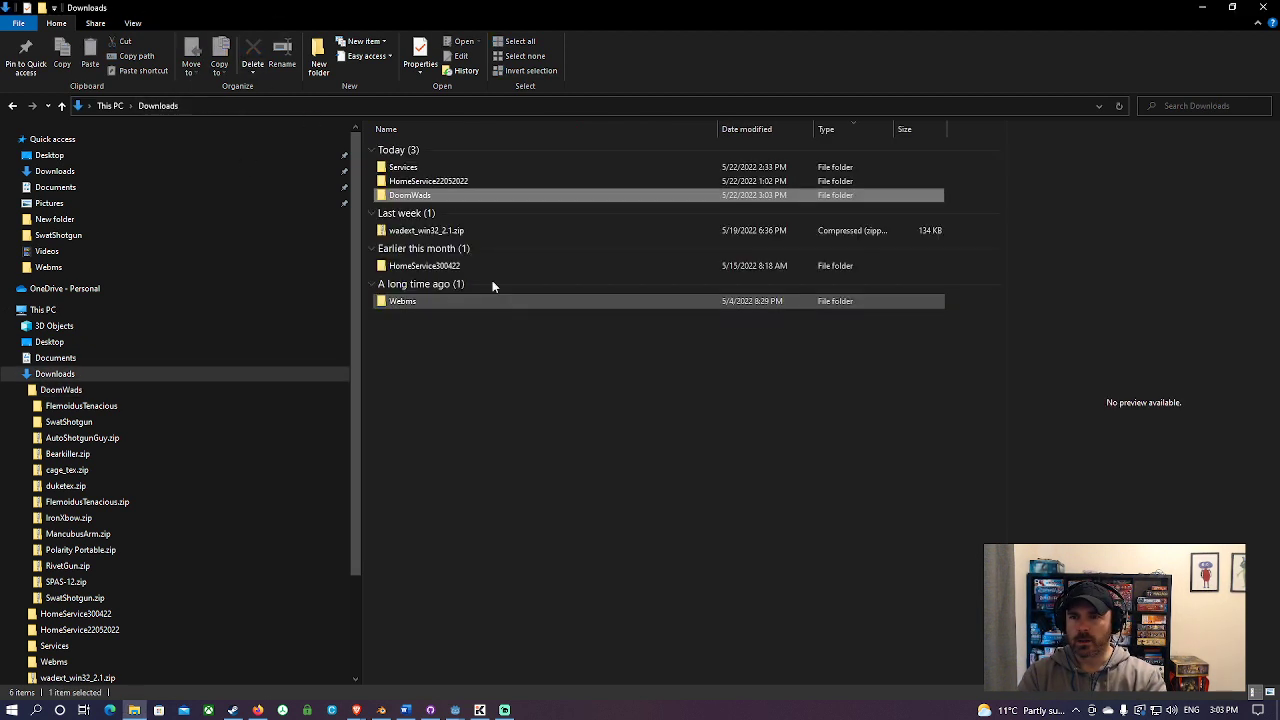
left_click(413, 232)
right_click(413, 232)
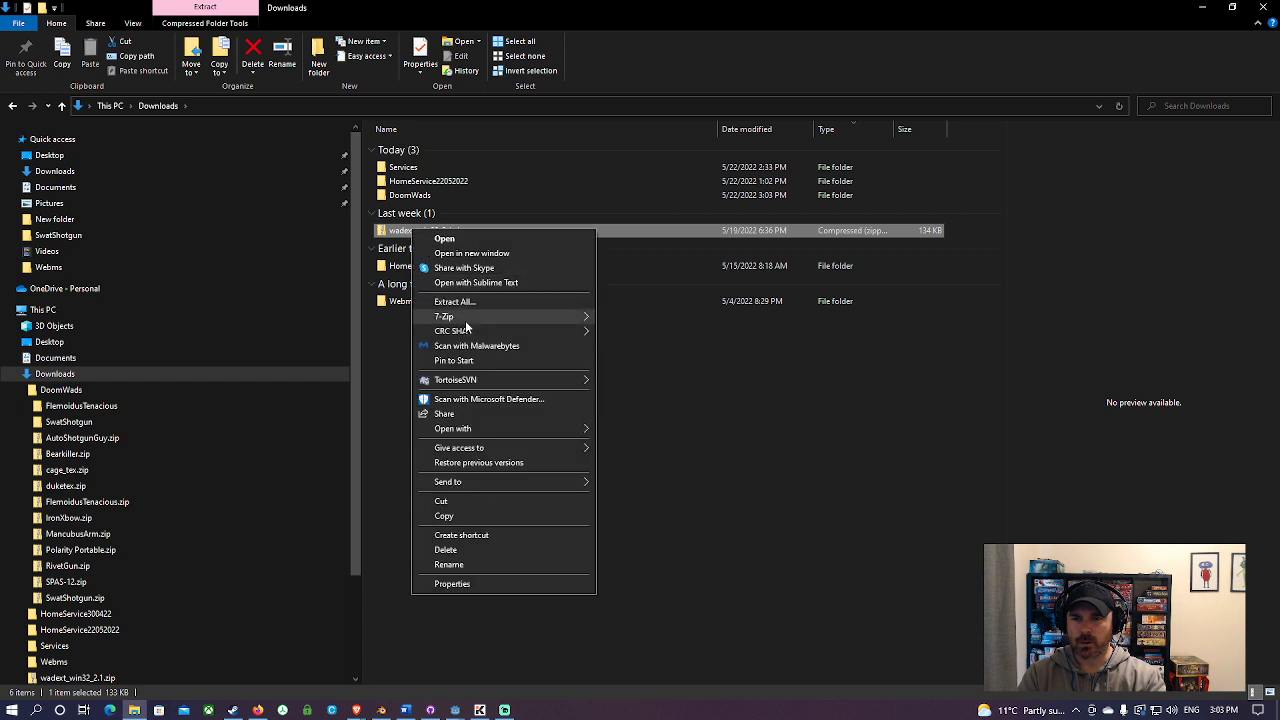
mouse_move(470, 318)
left_click(686, 376)
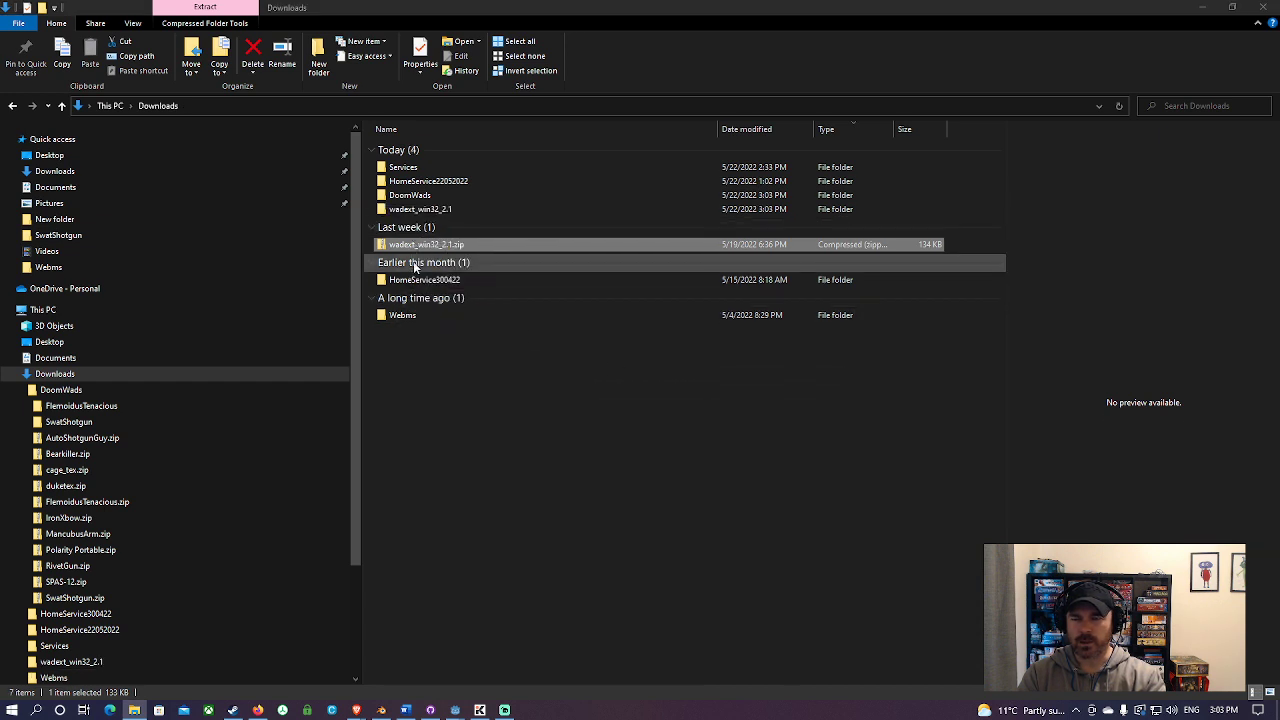
Copy the fresh wadext.exe from that folder and paste it into DoomWads
double_click(421, 244)
left_click(418, 180)
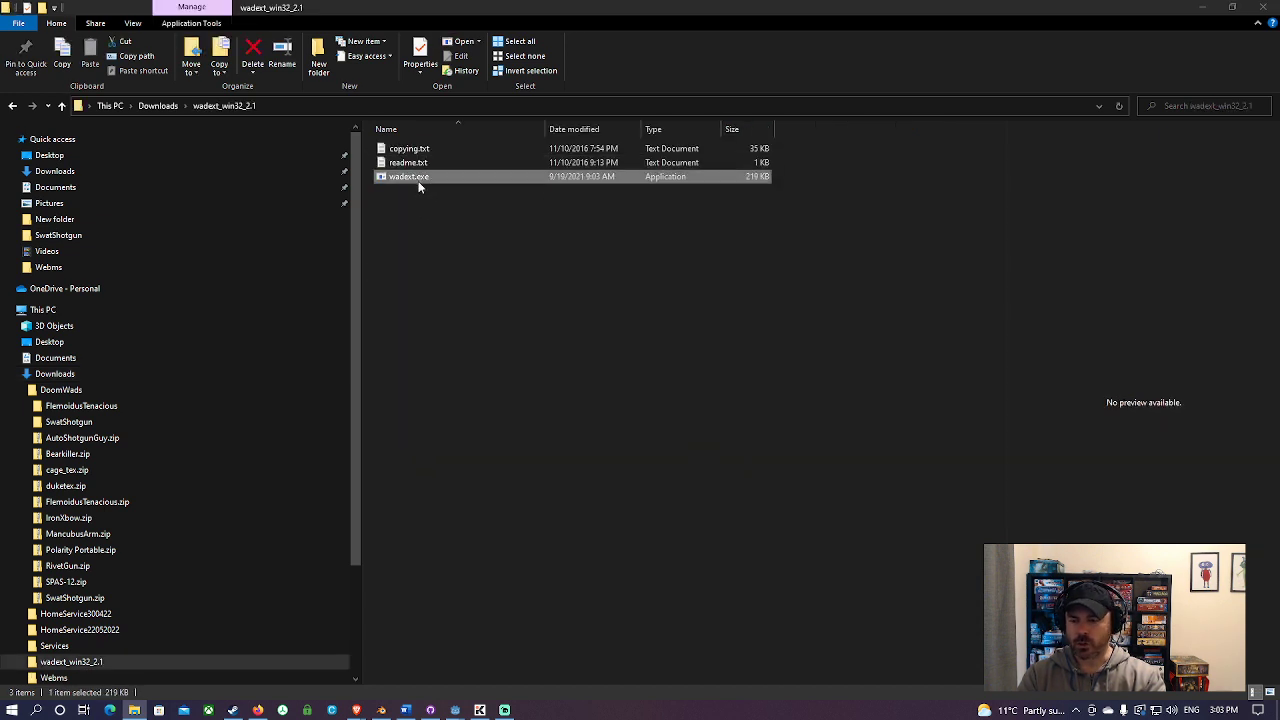
left_click(16, 106)
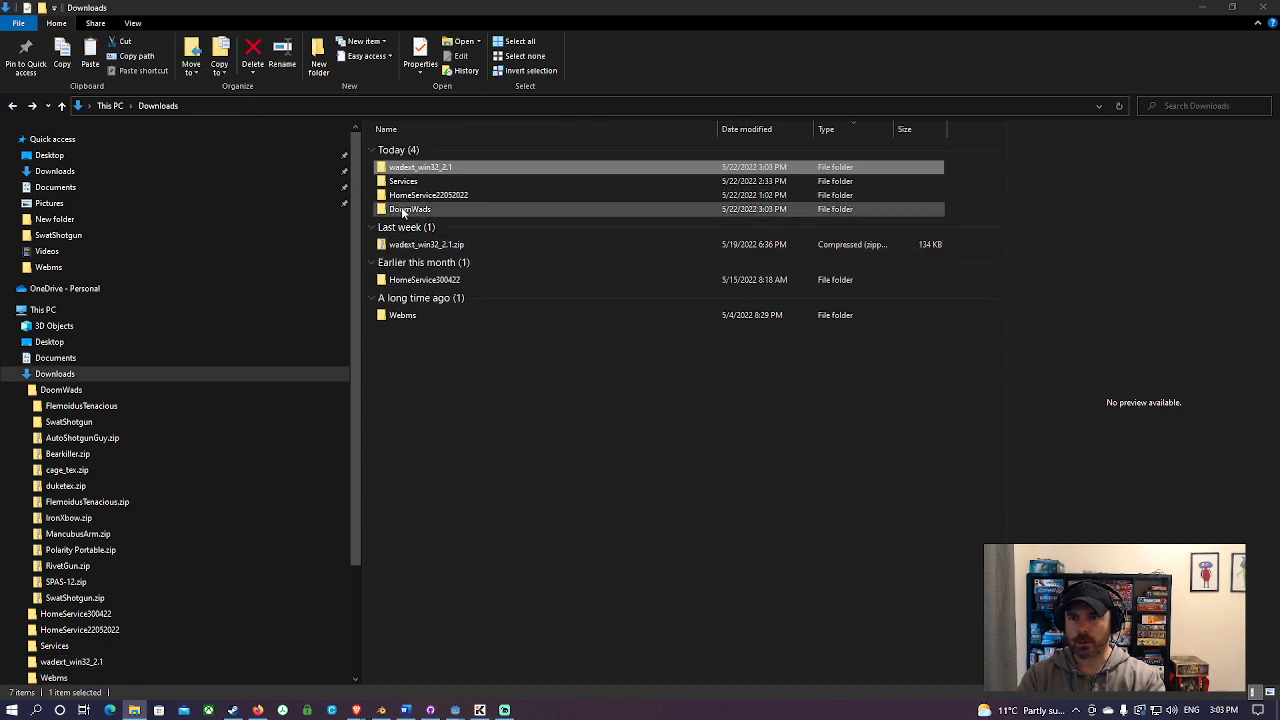
double_click(406, 209)
key("ctrl+v")
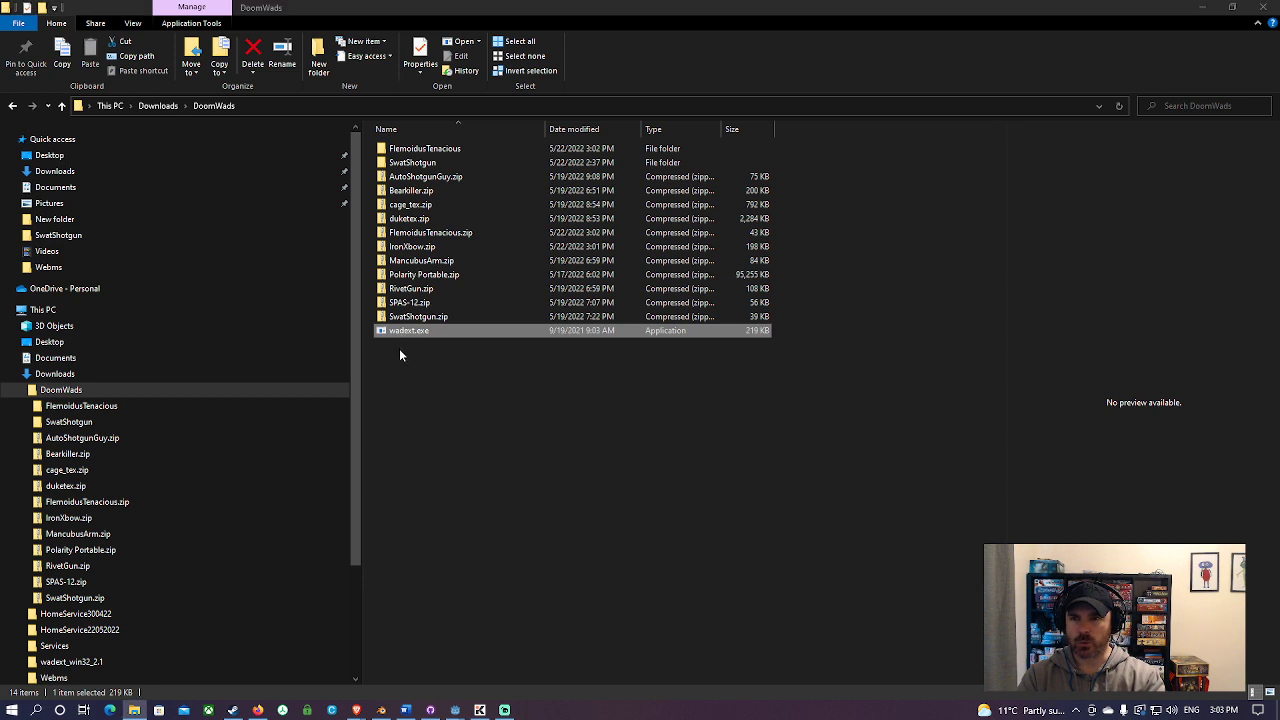
right_click(403, 338)
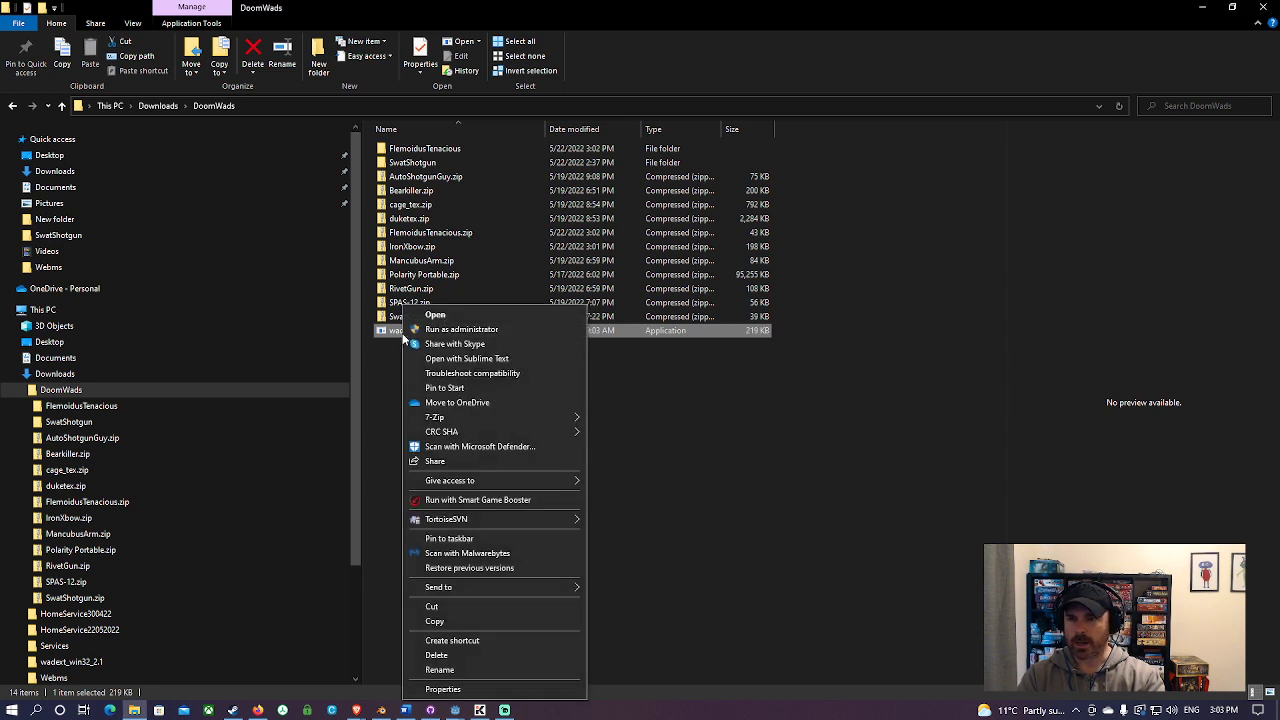
left_click(440, 689)
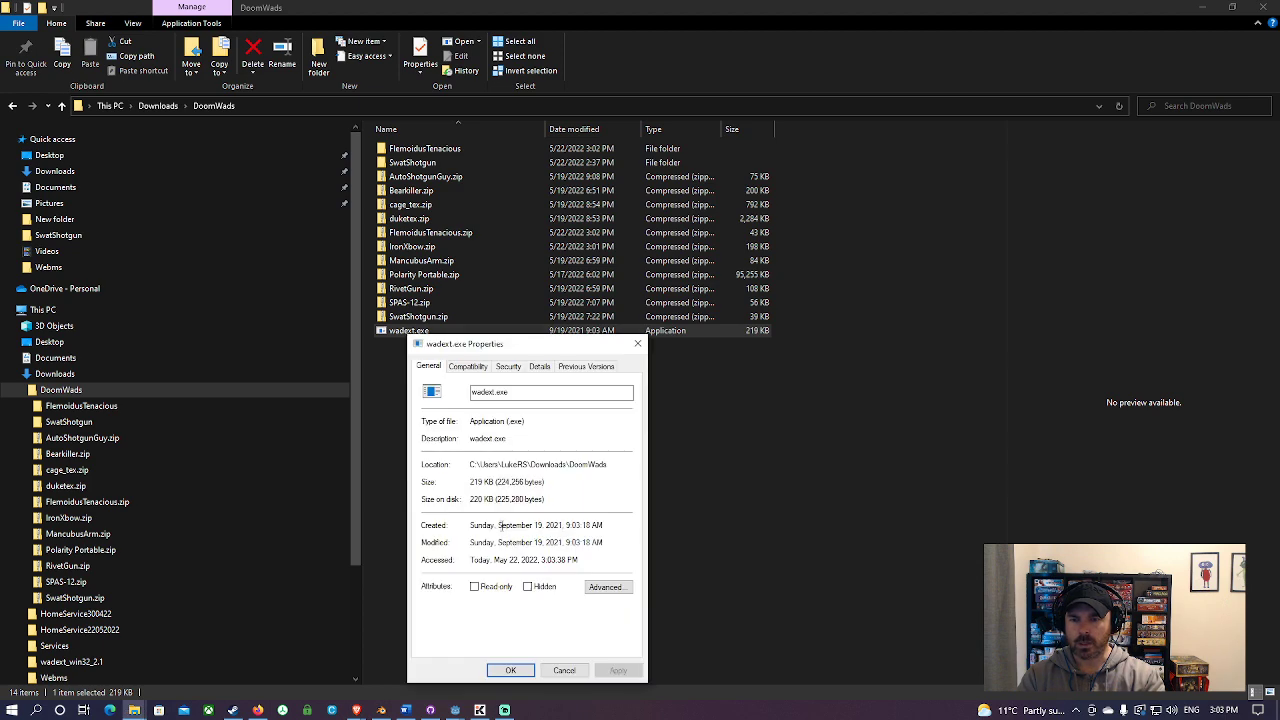
left_click(607, 589)
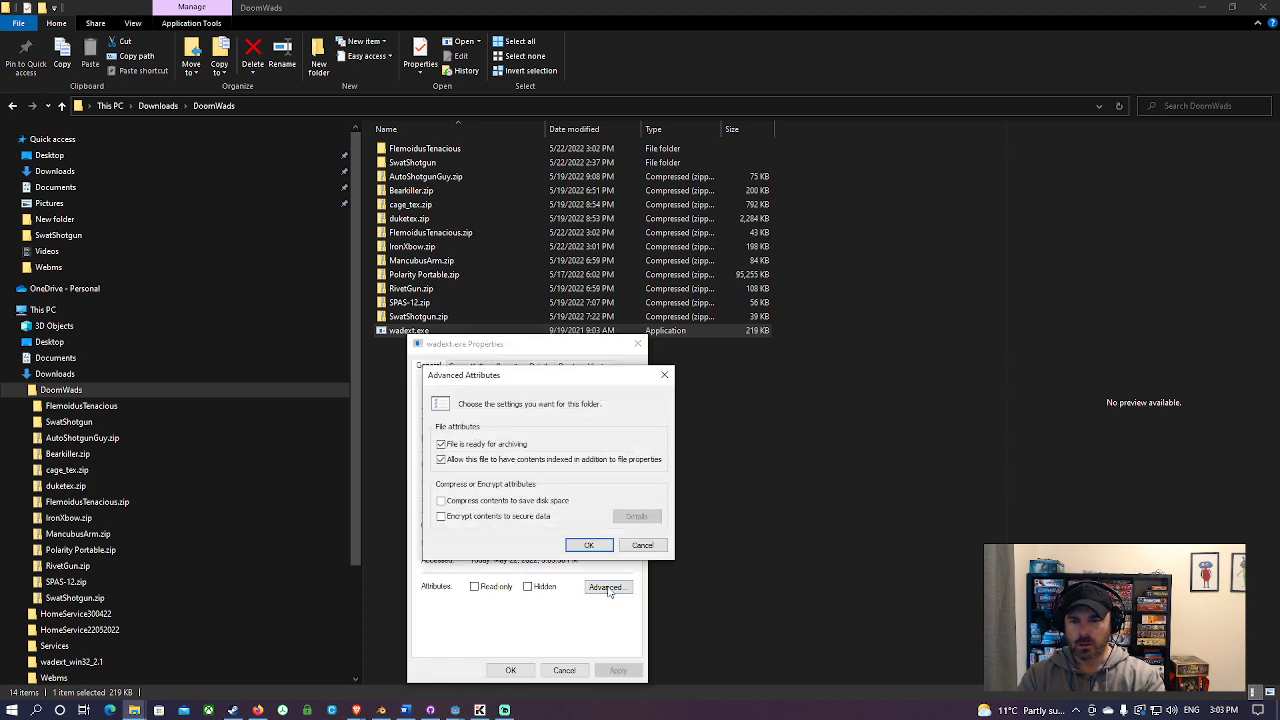
left_click(658, 545)
left_click(467, 366)
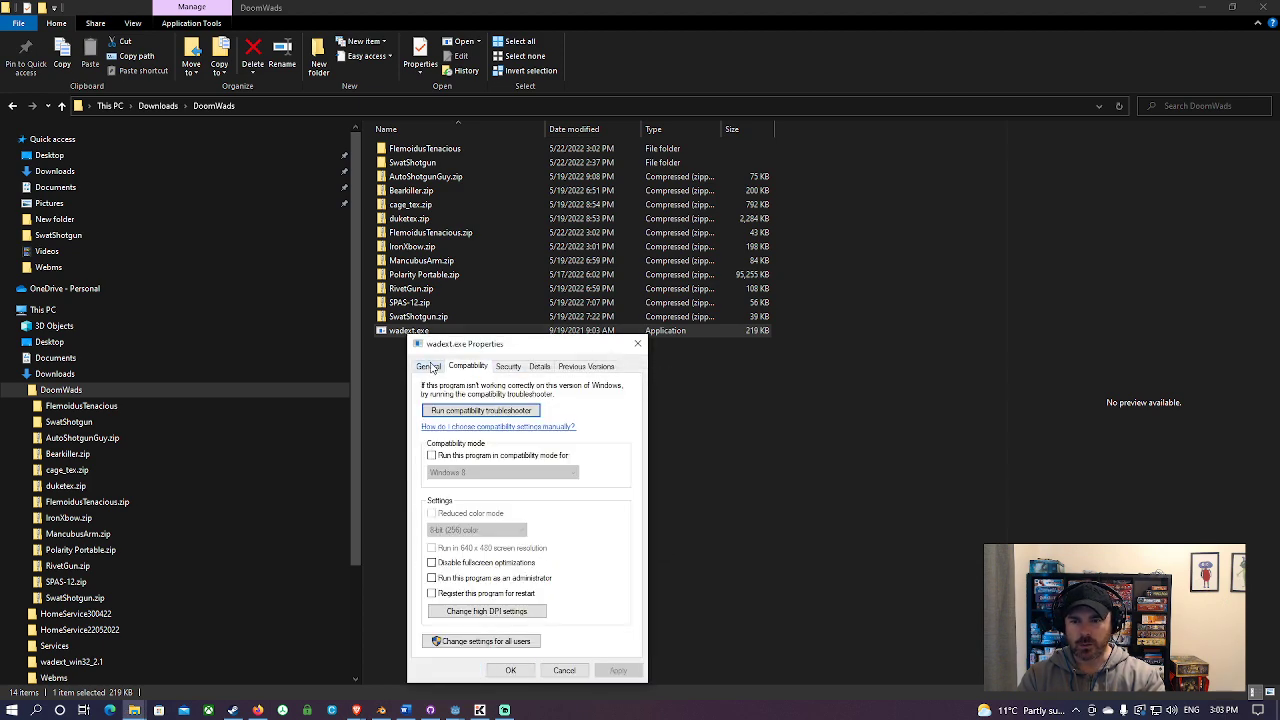
left_click(429, 367)
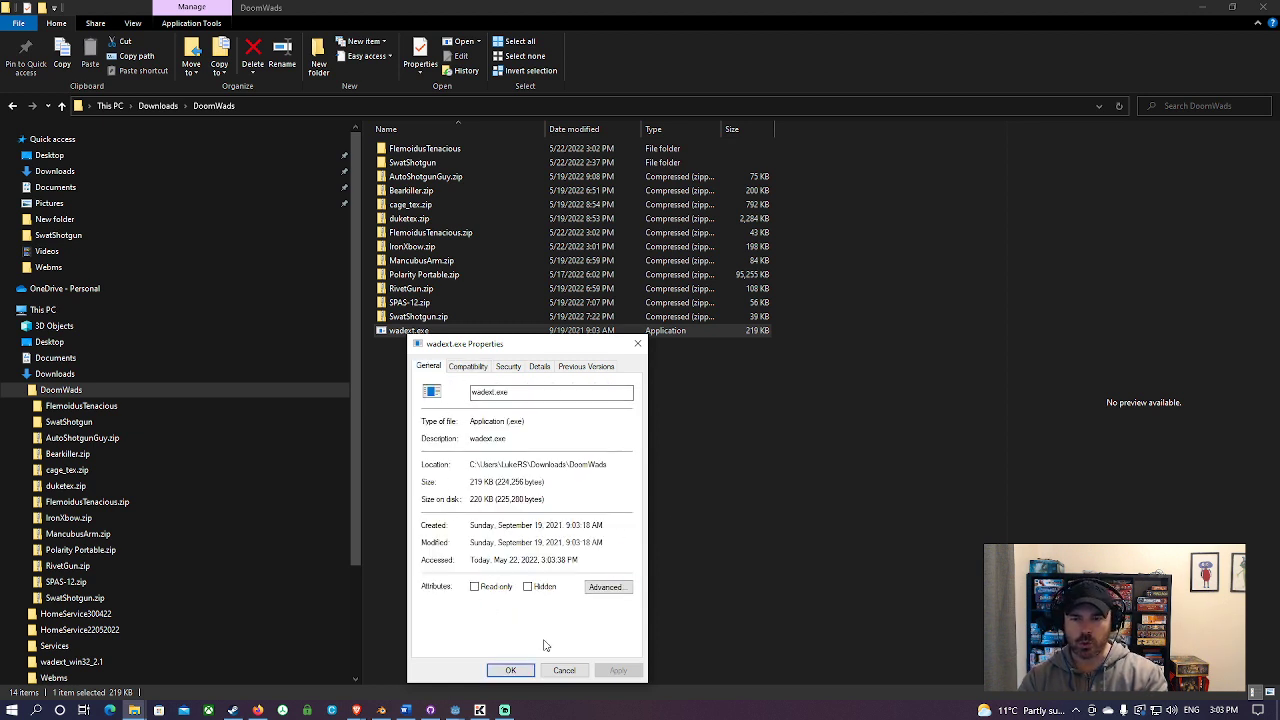
left_click(510, 670)
right_click(392, 330)
left_click(436, 690)
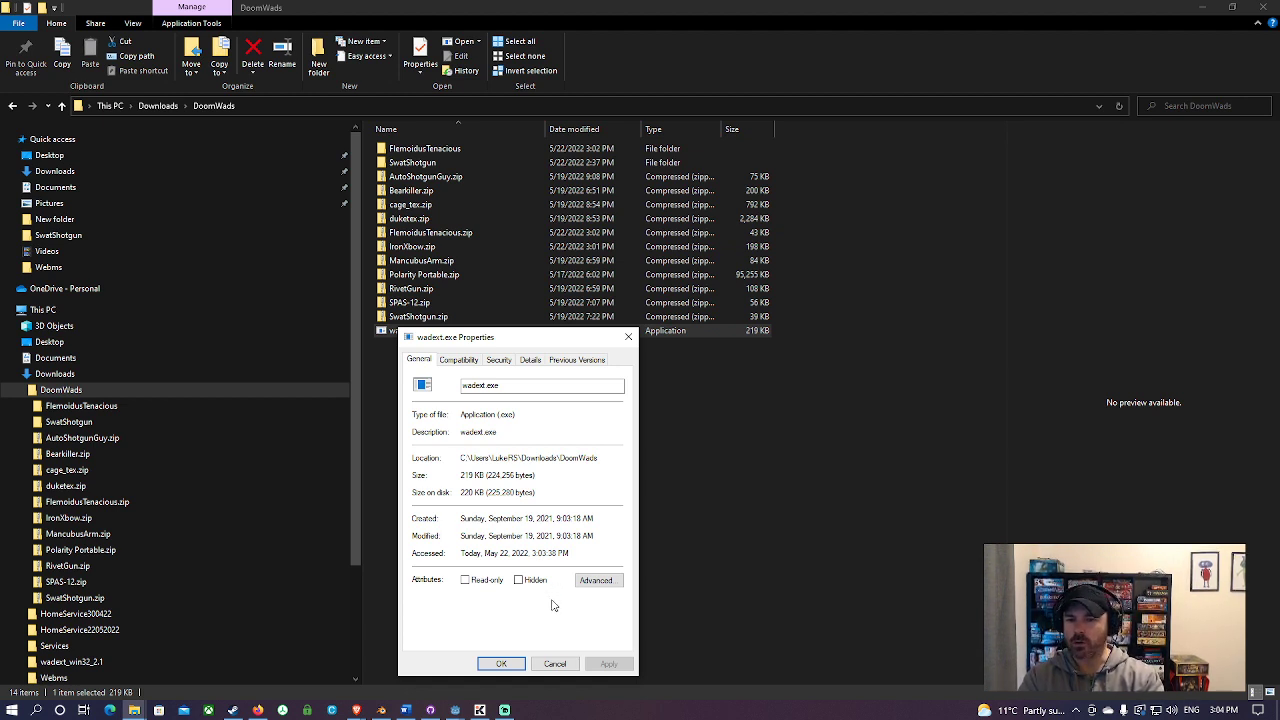
left_click(501, 664)
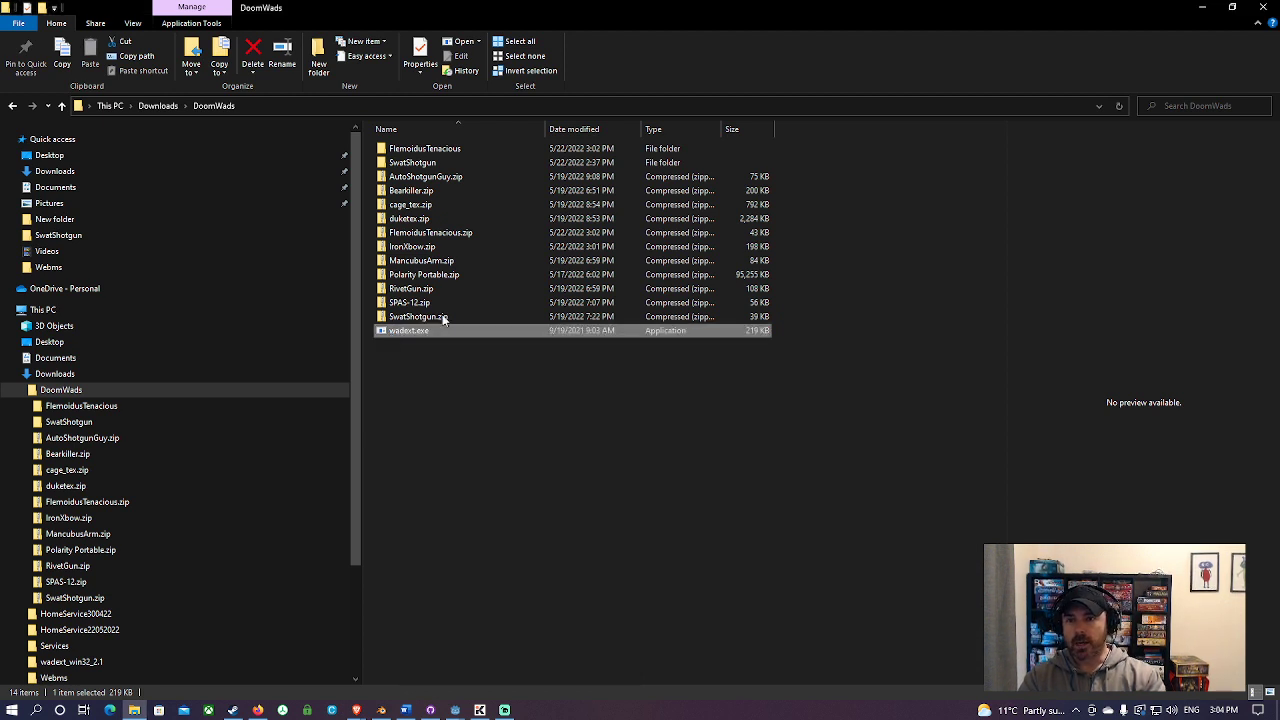
Start opening FlemoidusTenacious.wad with another app, listing more apps
double_click(394, 152)
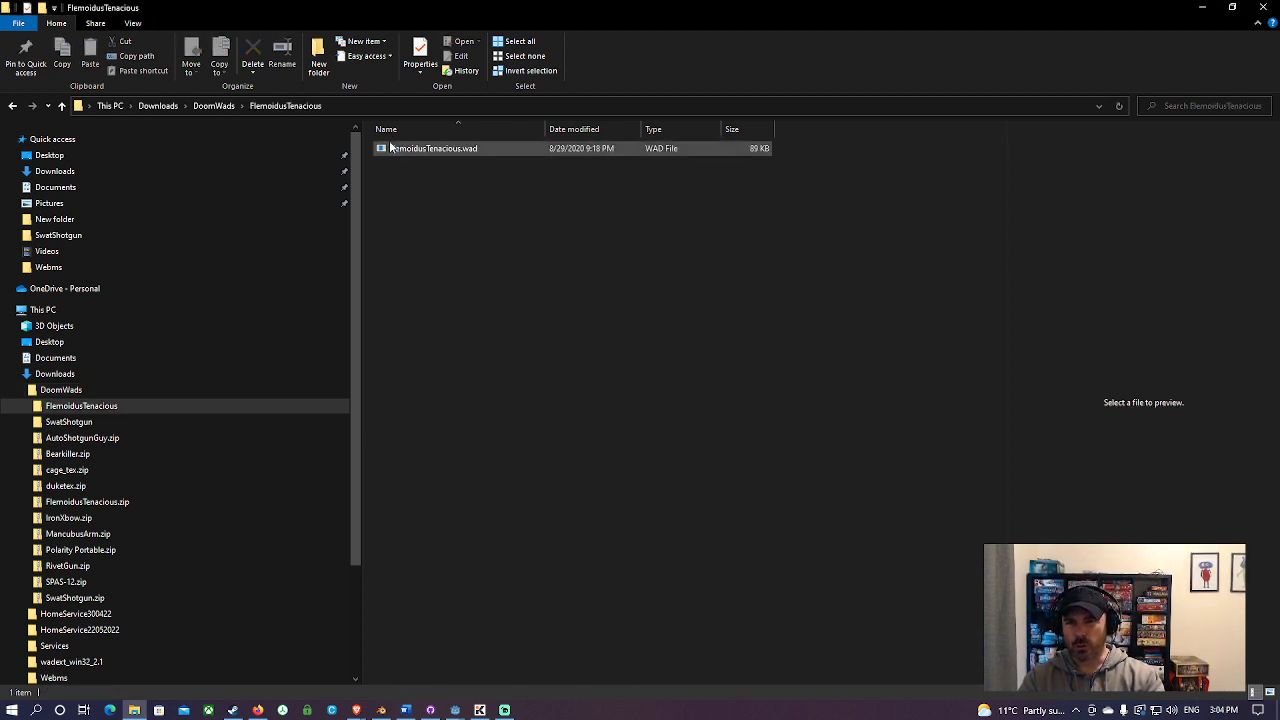
right_click(406, 148)
mouse_move(444, 280)
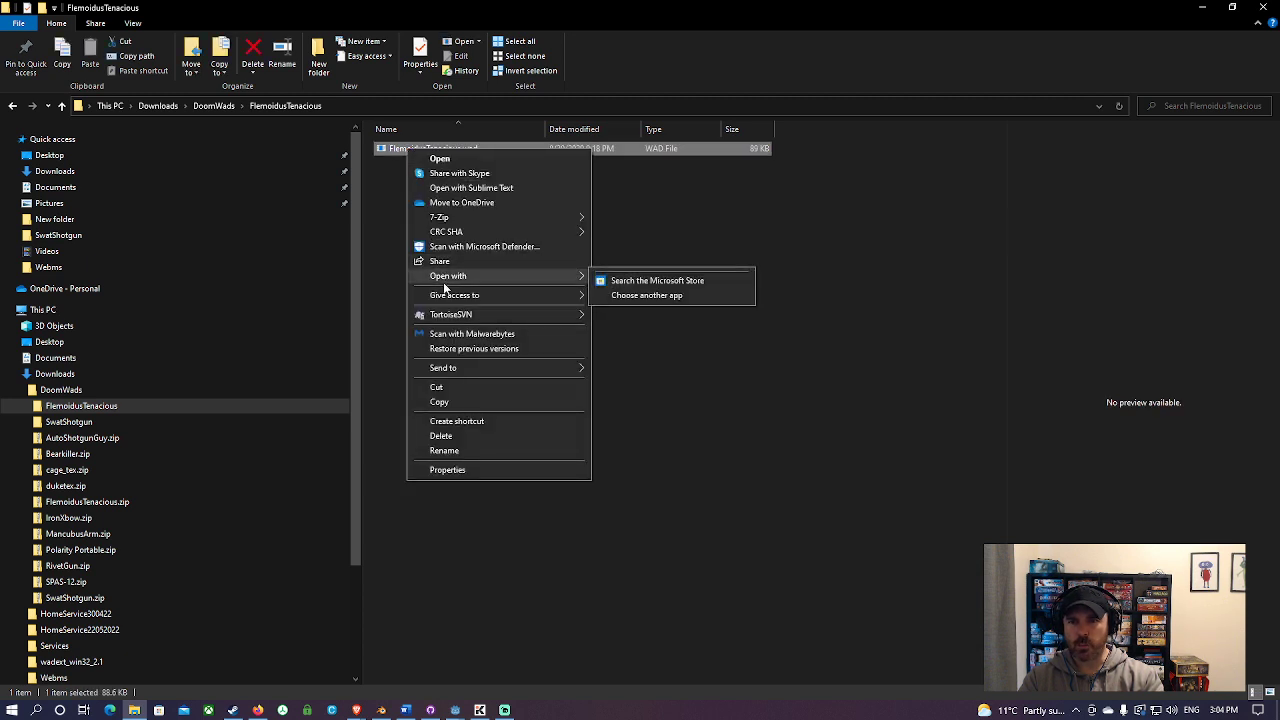
left_click(662, 296)
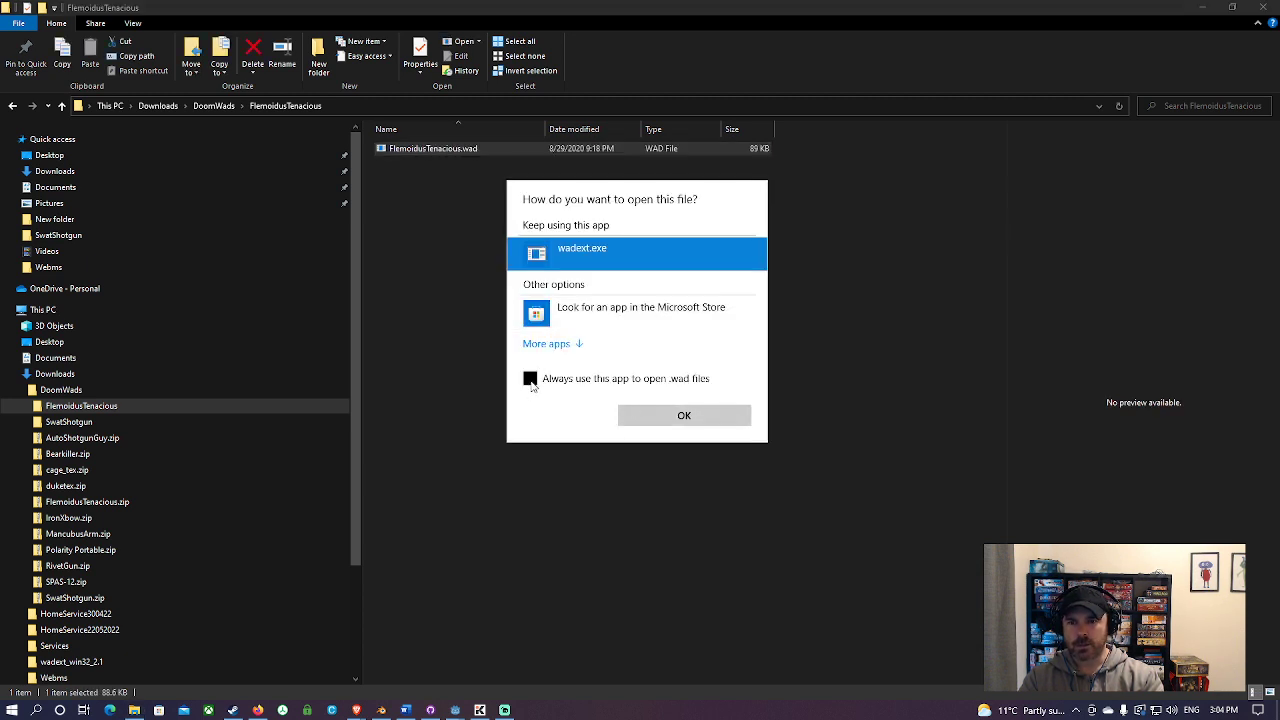
left_click(580, 346)
scroll(580, 363, "down", 5)
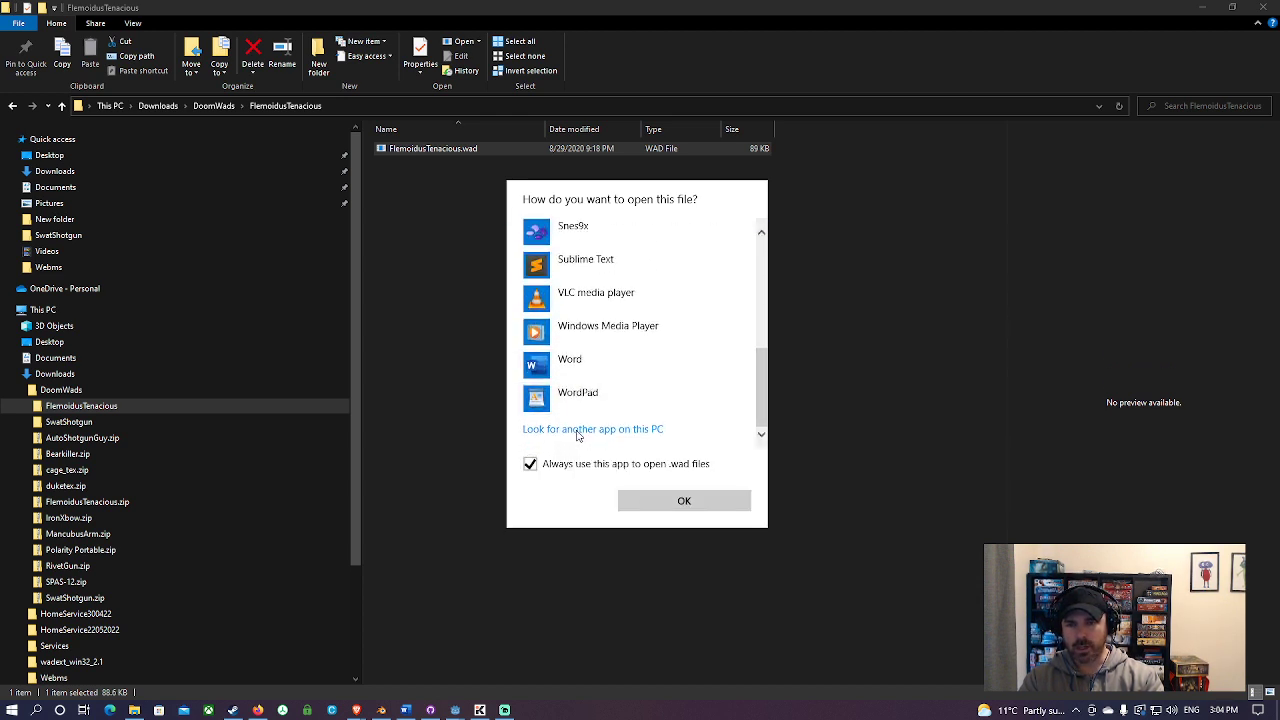
Browse to Downloads\DoomWads\wadext.exe and open the wad with it
left_click(631, 430)
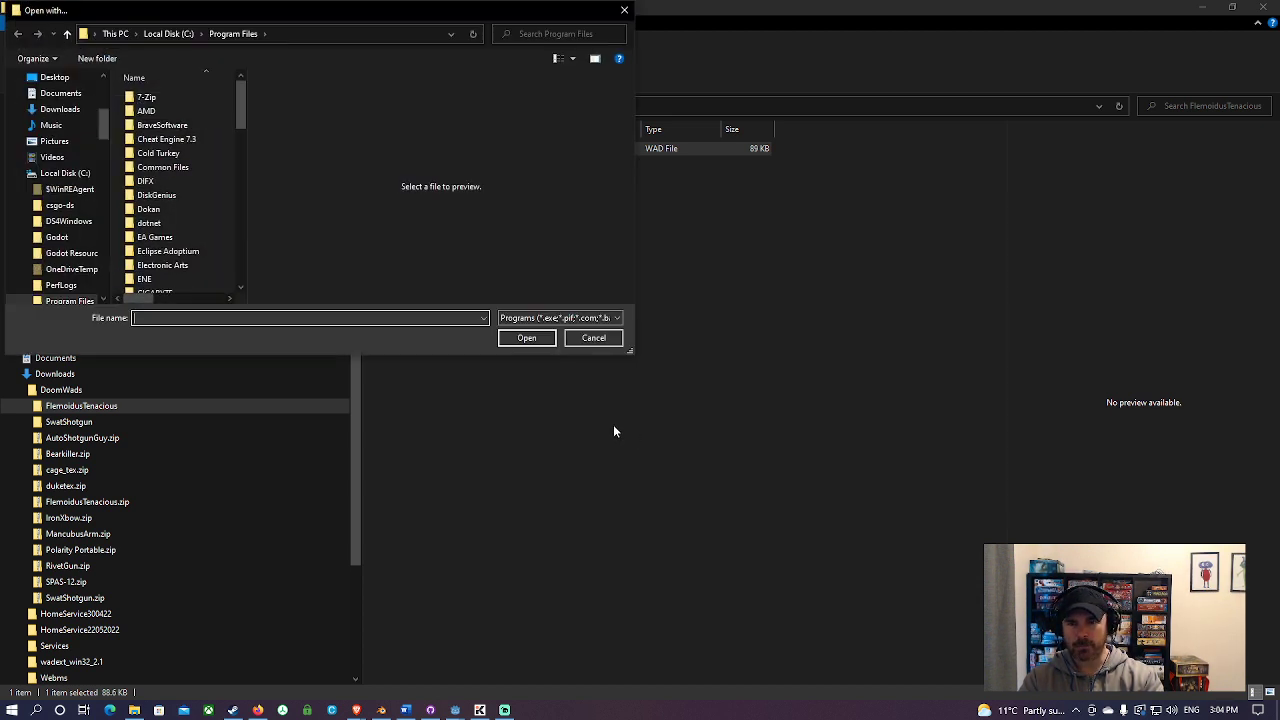
left_click(70, 113)
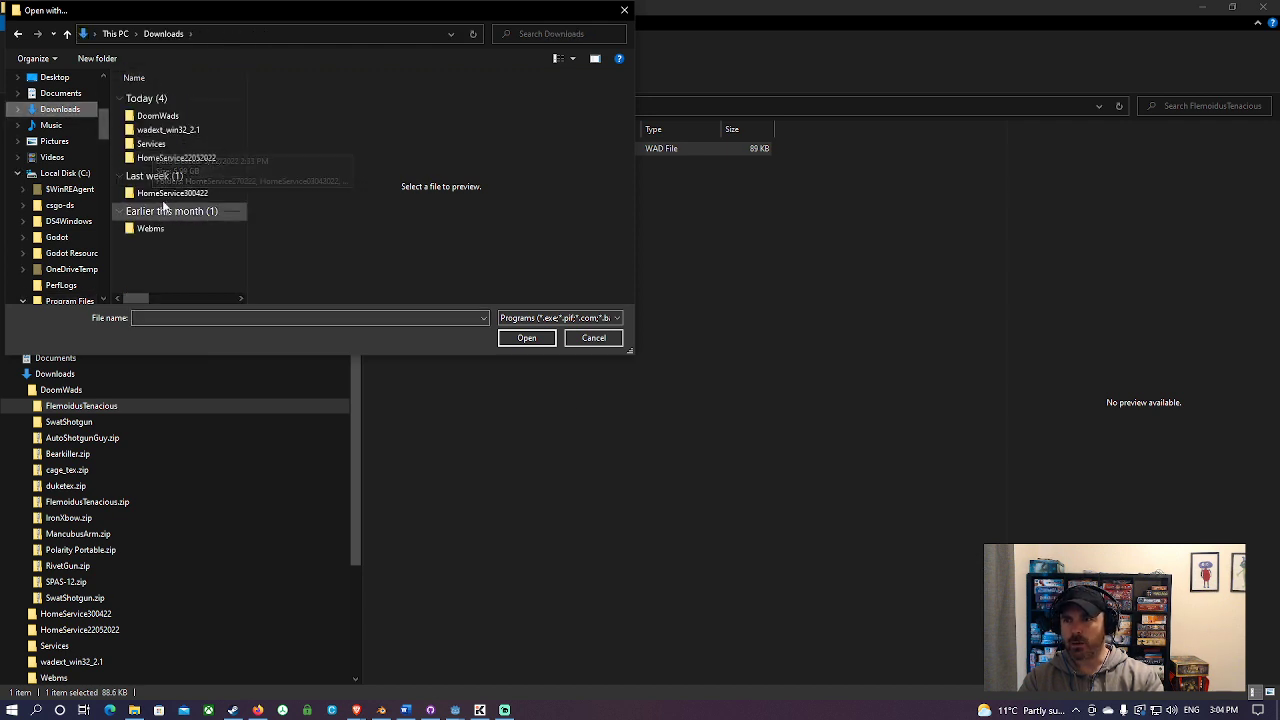
double_click(152, 115)
left_click(143, 125)
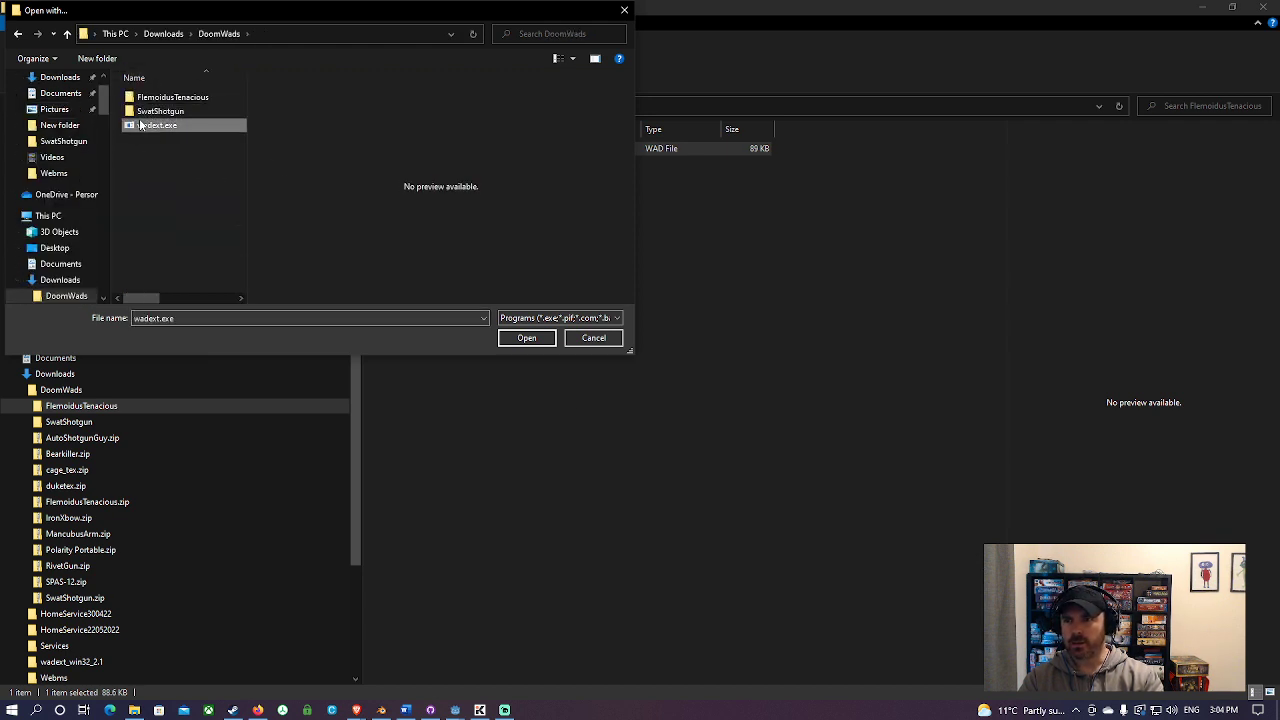
left_click(522, 340)
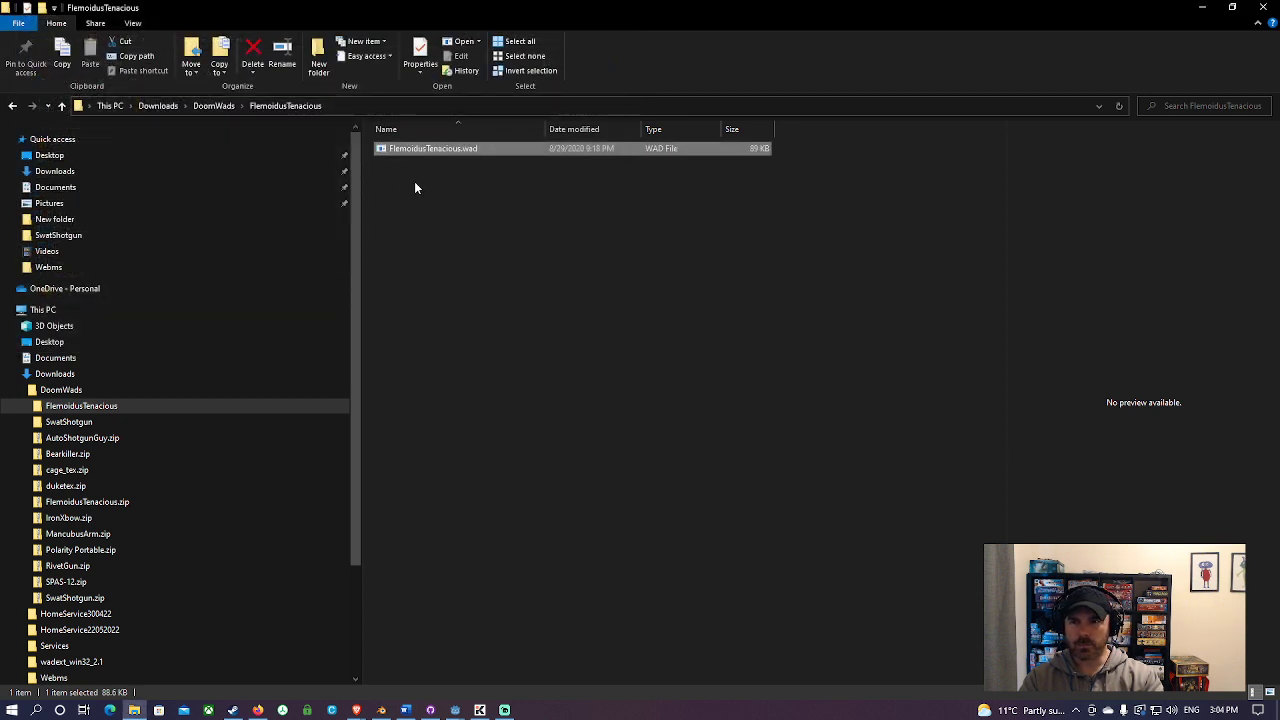
Open the extracted FlemoidusTenacious > SPRITES folder, then go back up to DoomWads
left_click(418, 188)
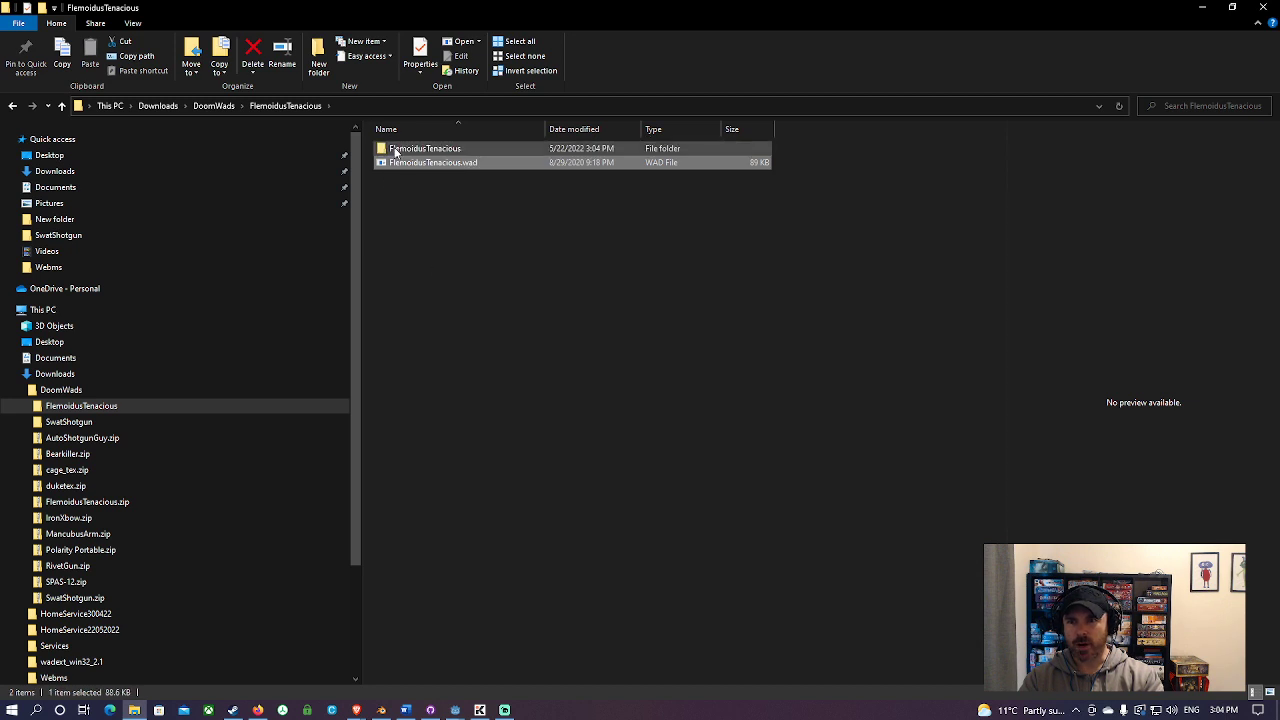
double_click(400, 150)
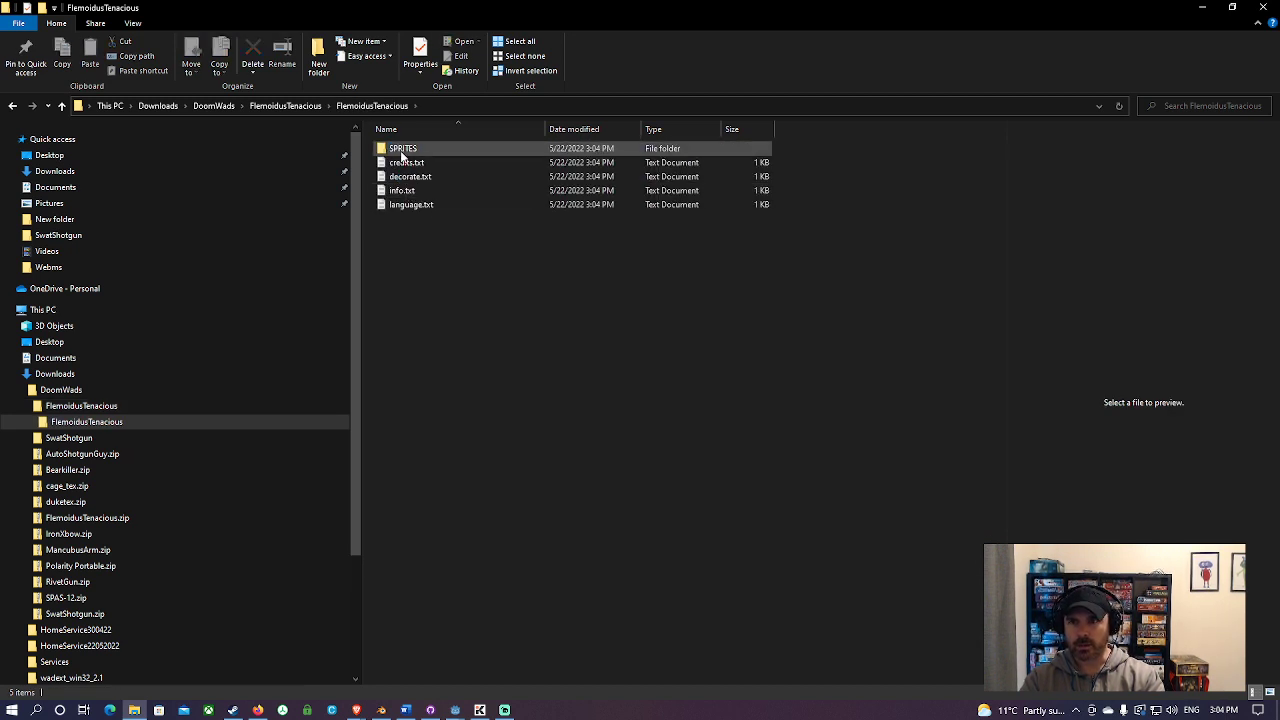
double_click(402, 150)
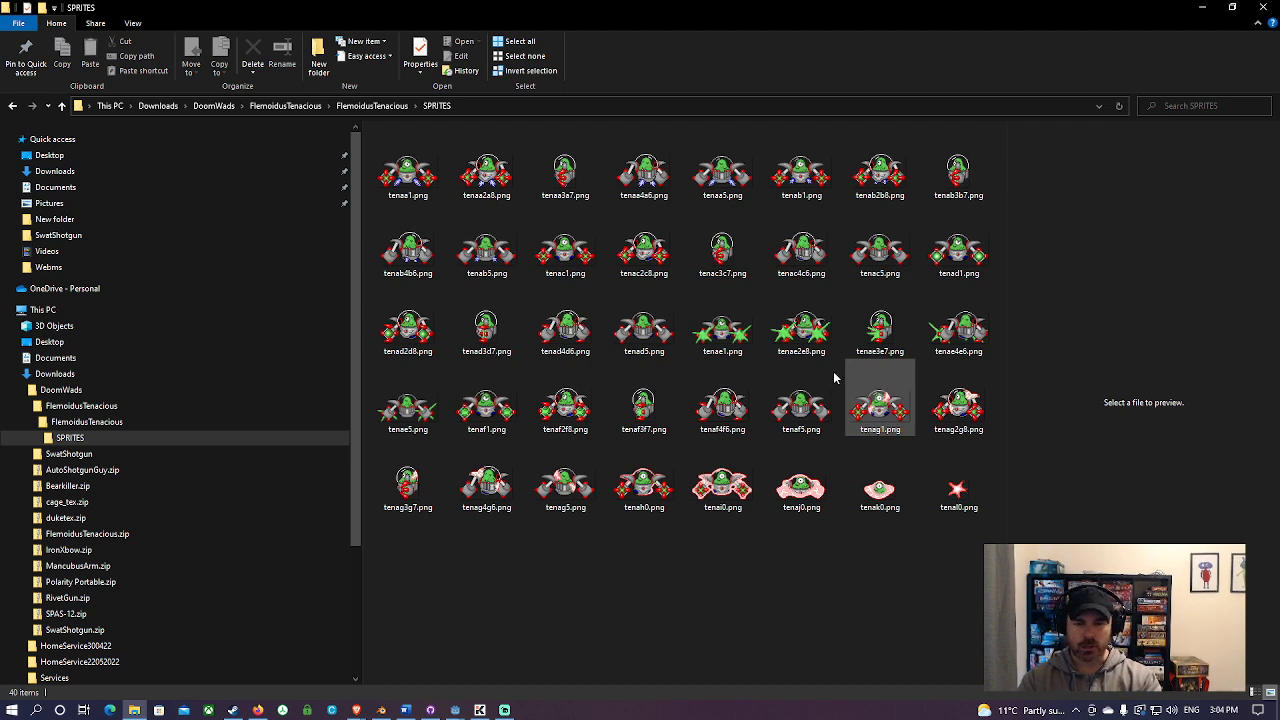
left_click(262, 106)
left_click(199, 106)
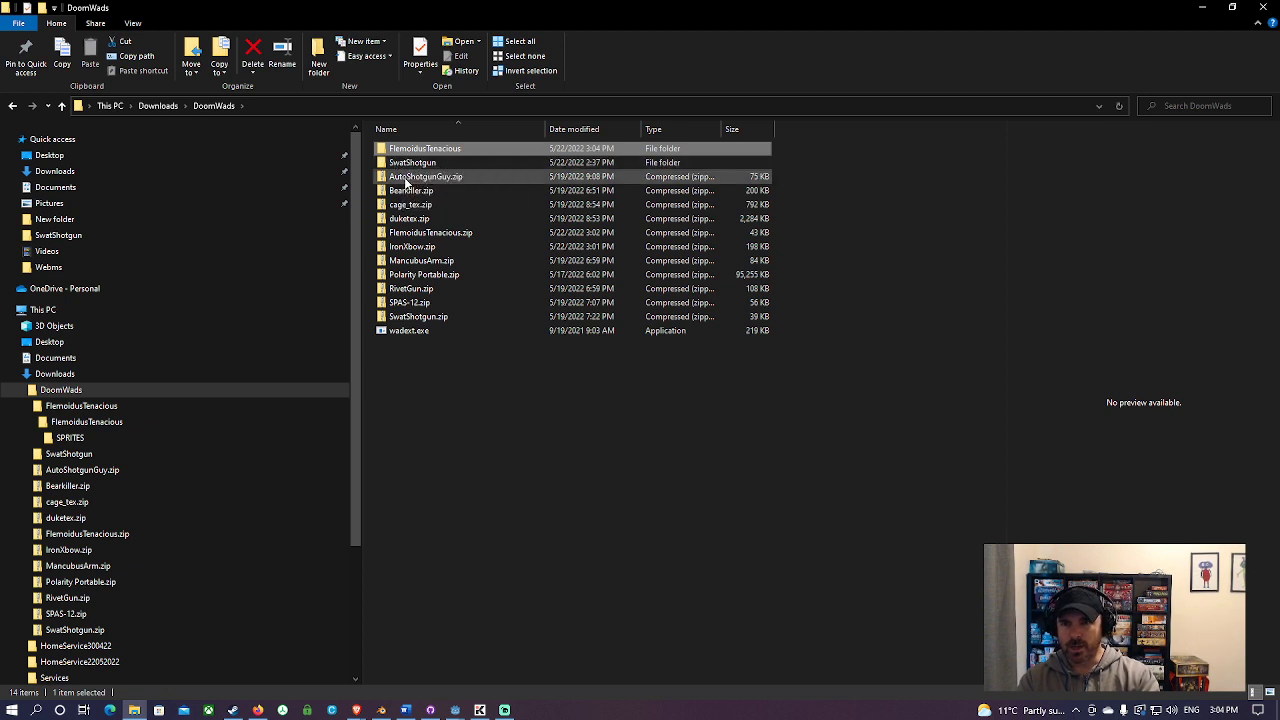
Extract Bearkiller.zip to a Bearkiller folder and open its inner SPRITES folder
left_click(404, 191)
right_click(404, 192)
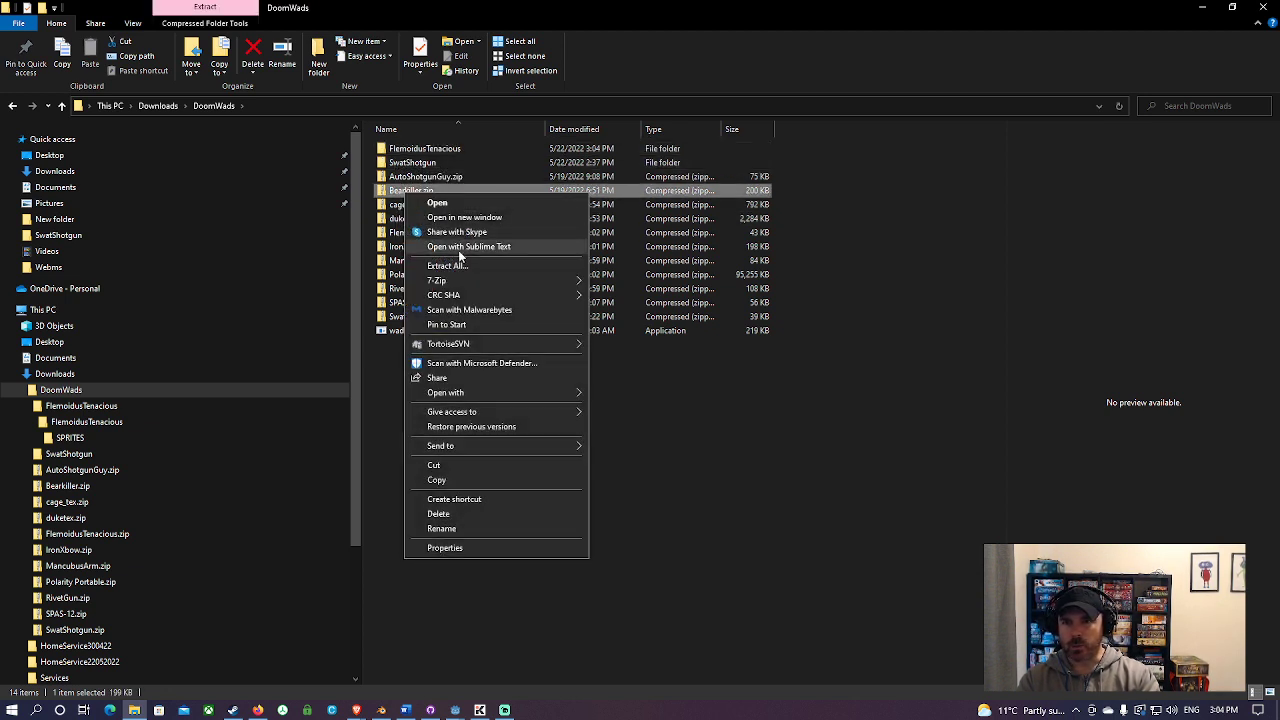
mouse_move(440, 281)
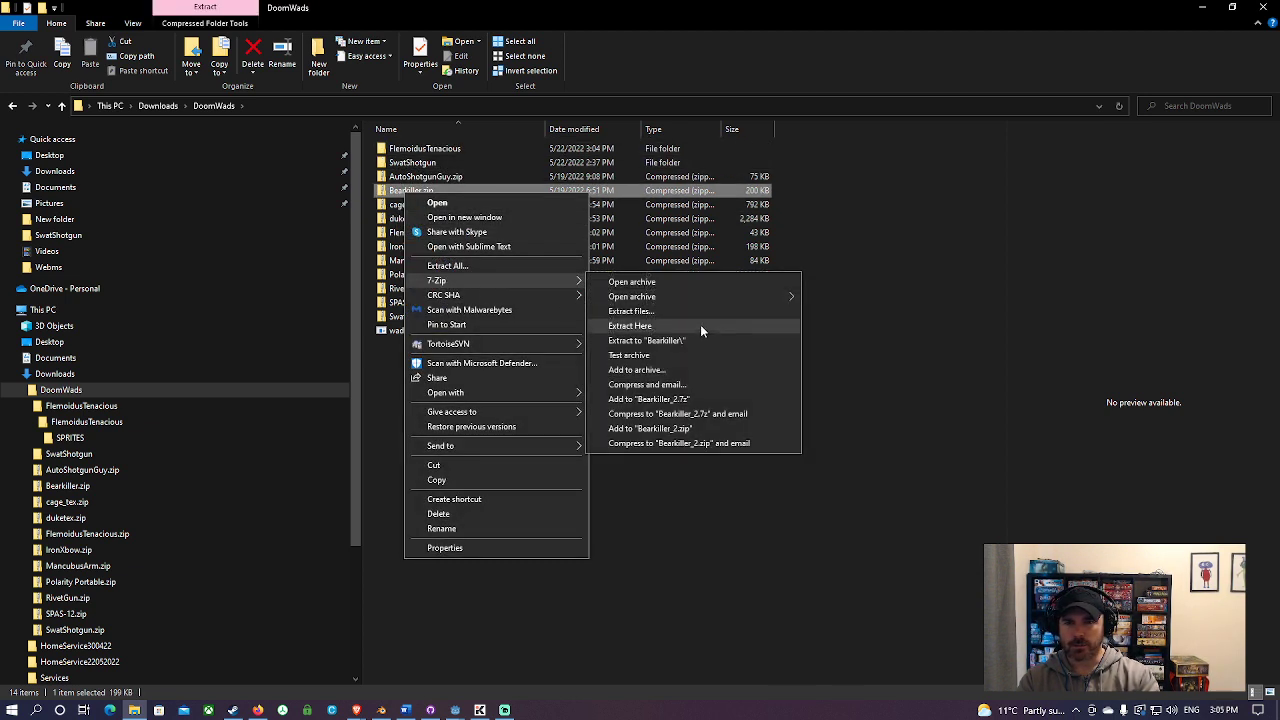
left_click(663, 341)
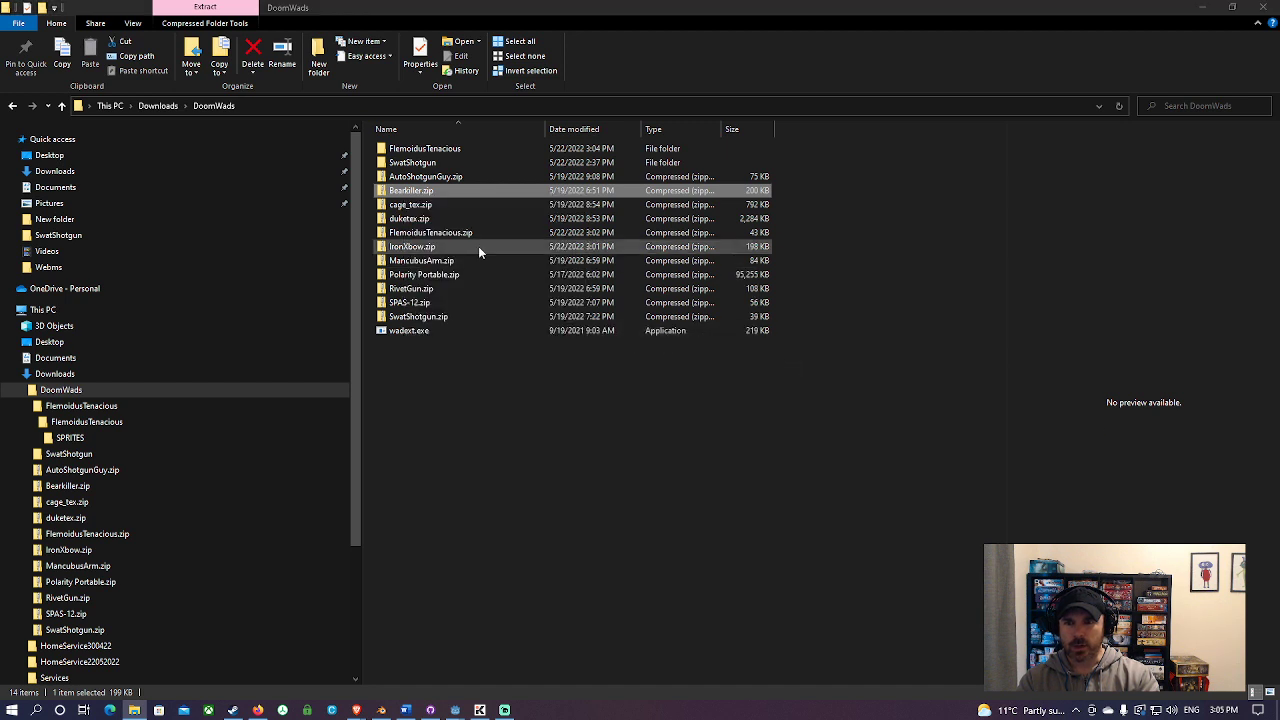
double_click(410, 150)
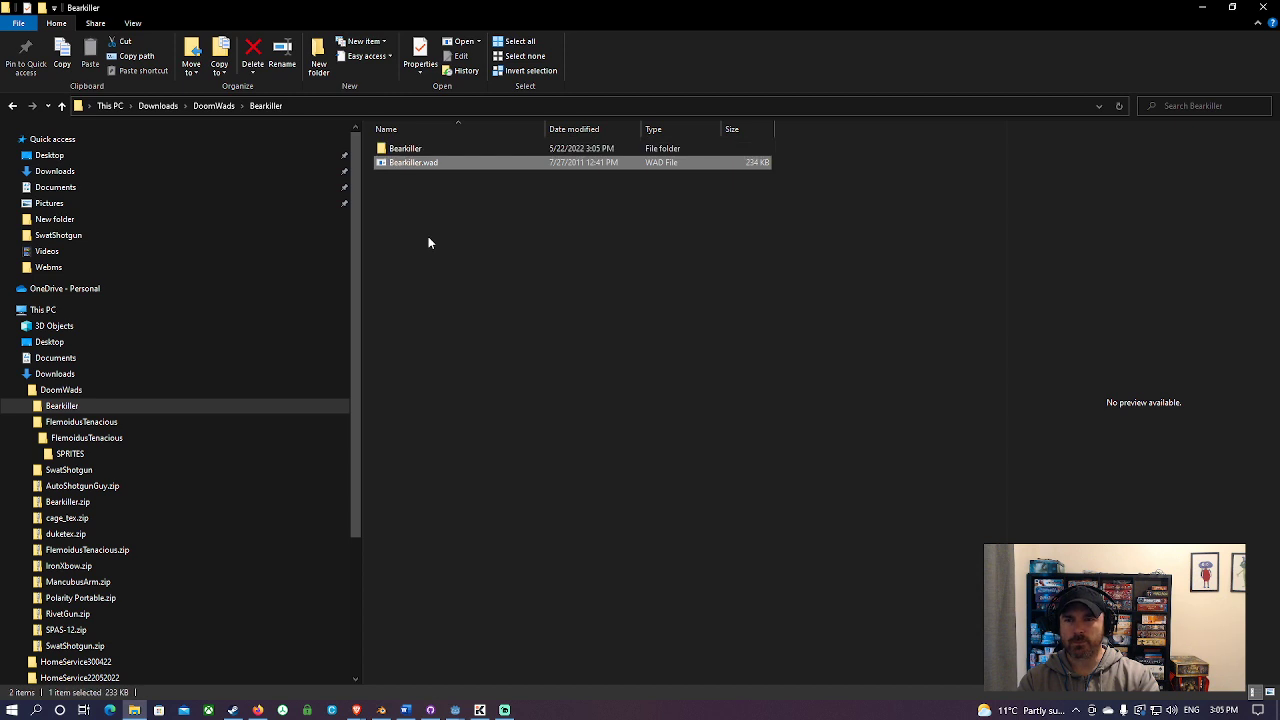
left_click(405, 150)
double_click(405, 150)
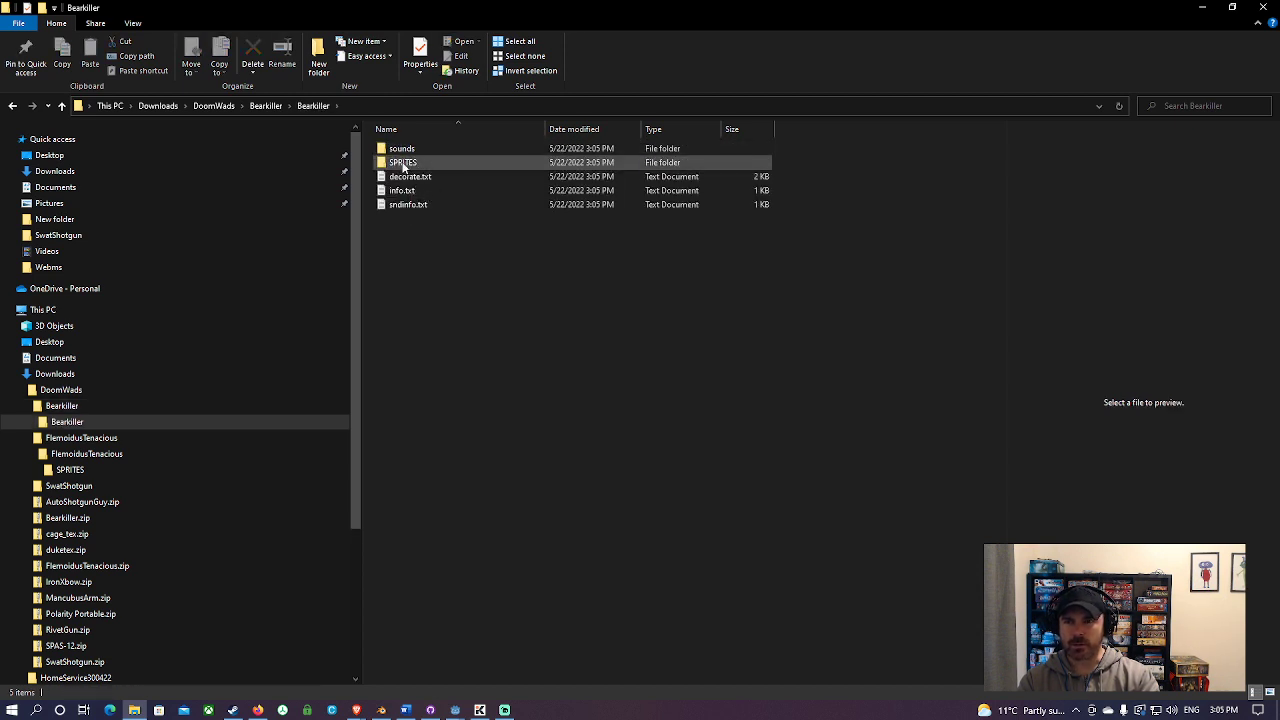
double_click(403, 162)
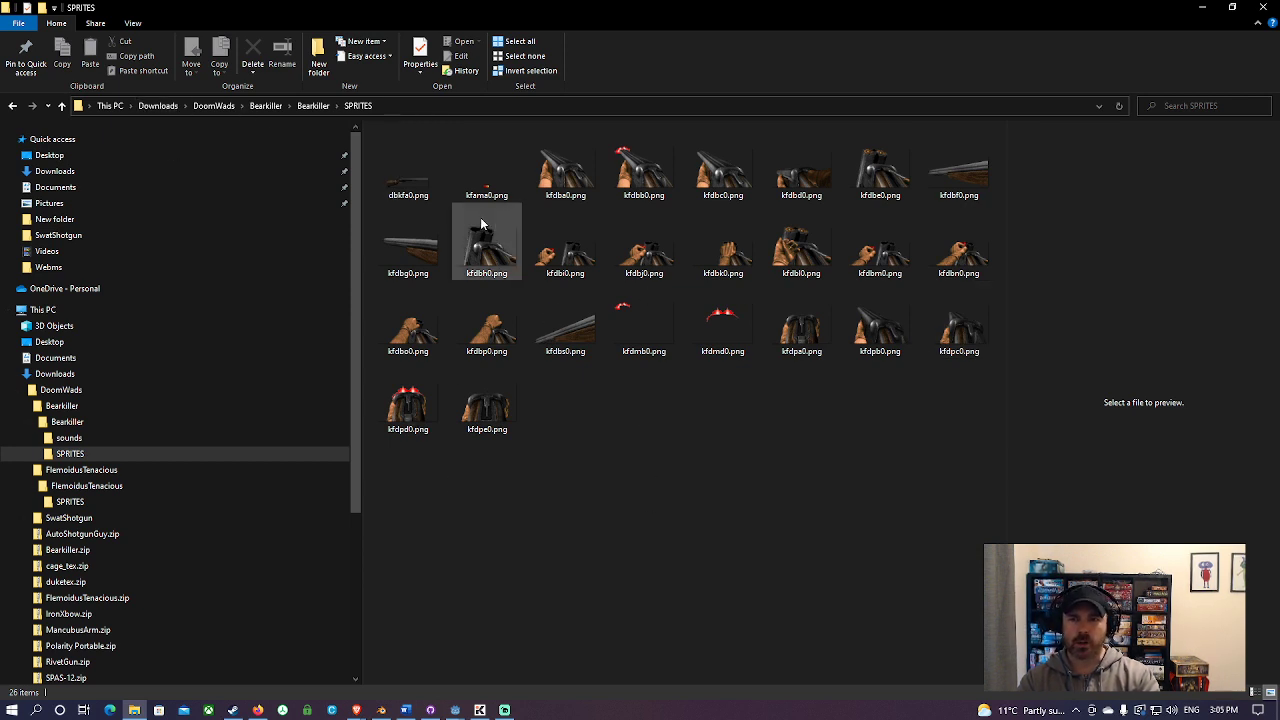
Preview the shotgun sprites kfdba0.png through kfdbk0.png
left_click(562, 178)
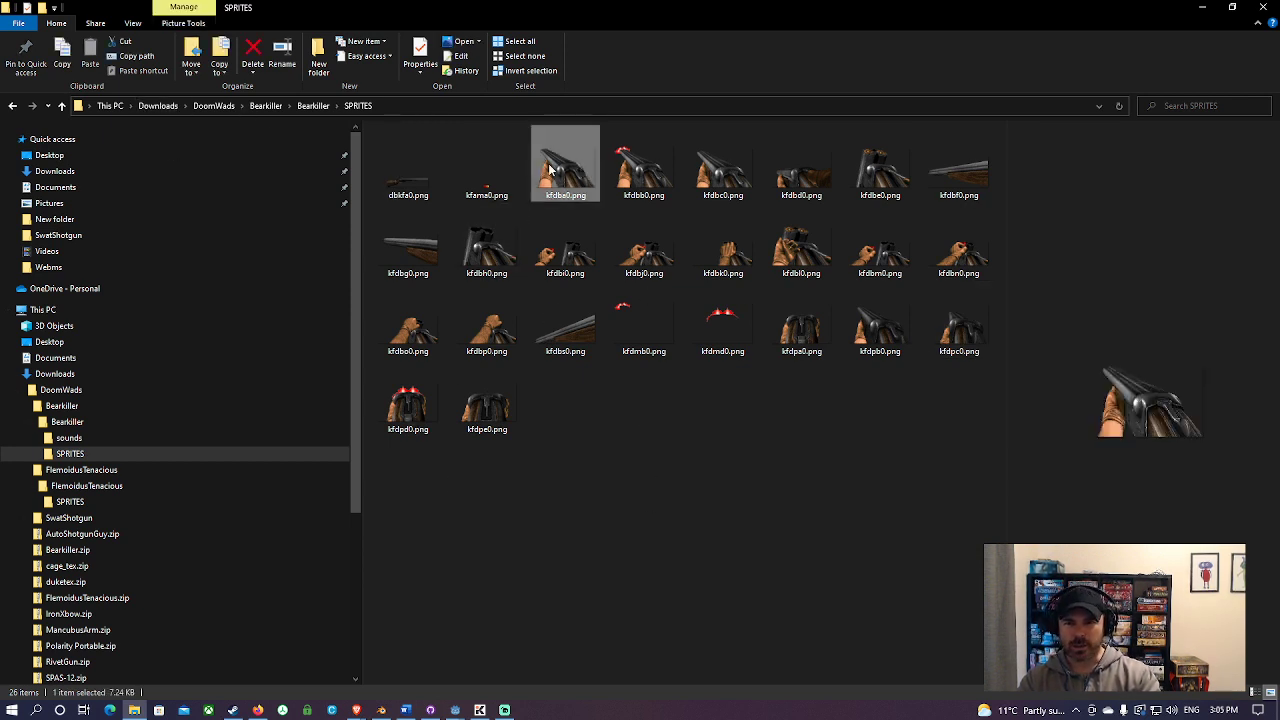
left_click(634, 172)
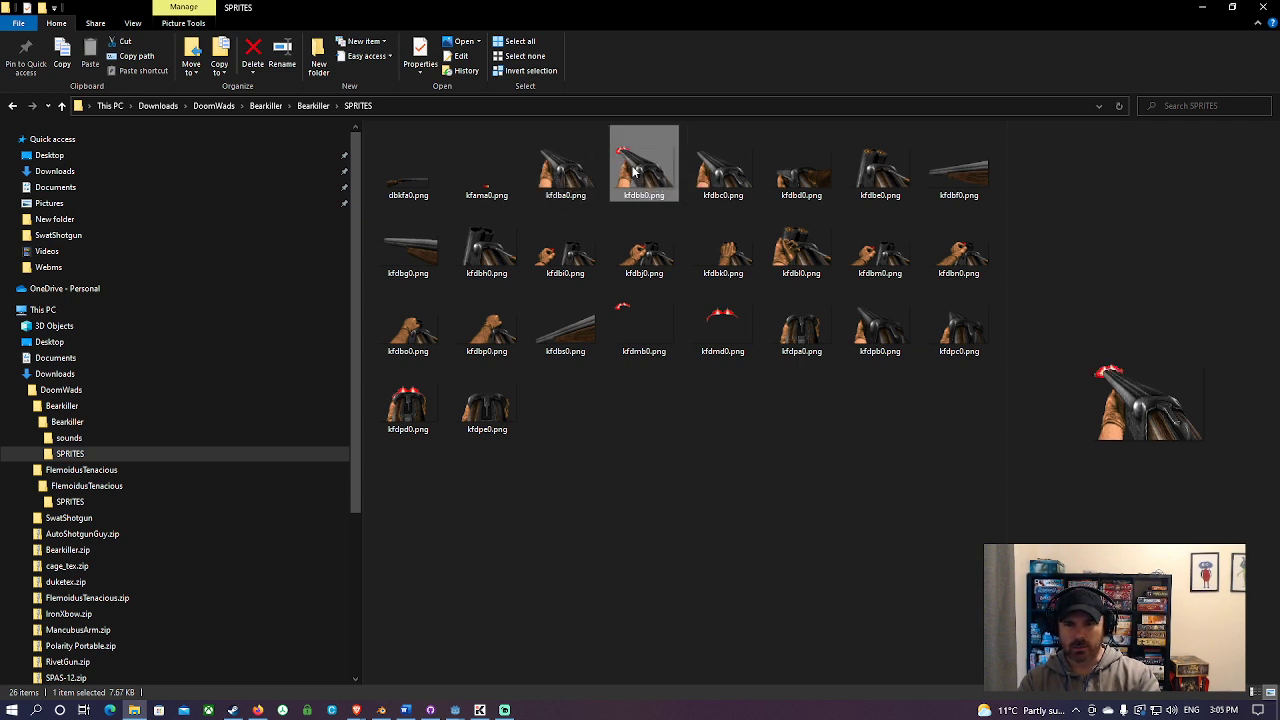
key("Right")
key("Right")
key("Right")
key("Right")
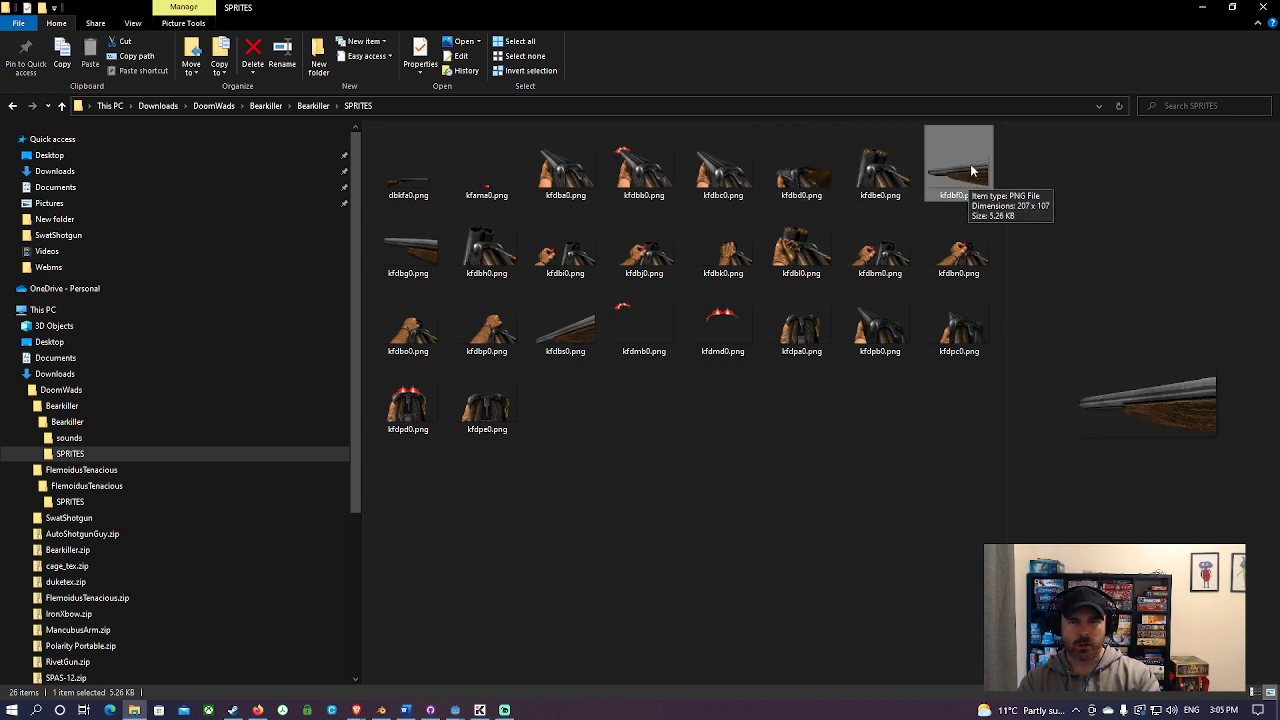
left_click(407, 252)
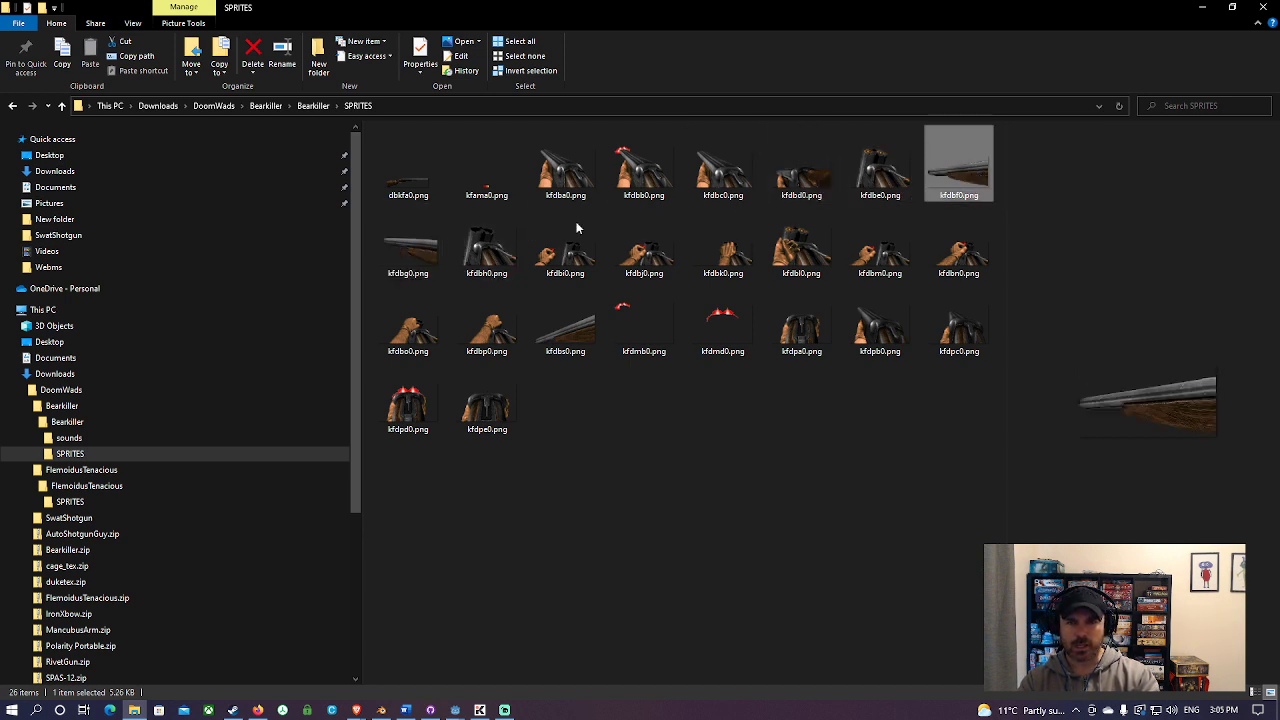
left_click(408, 248)
left_click(479, 255)
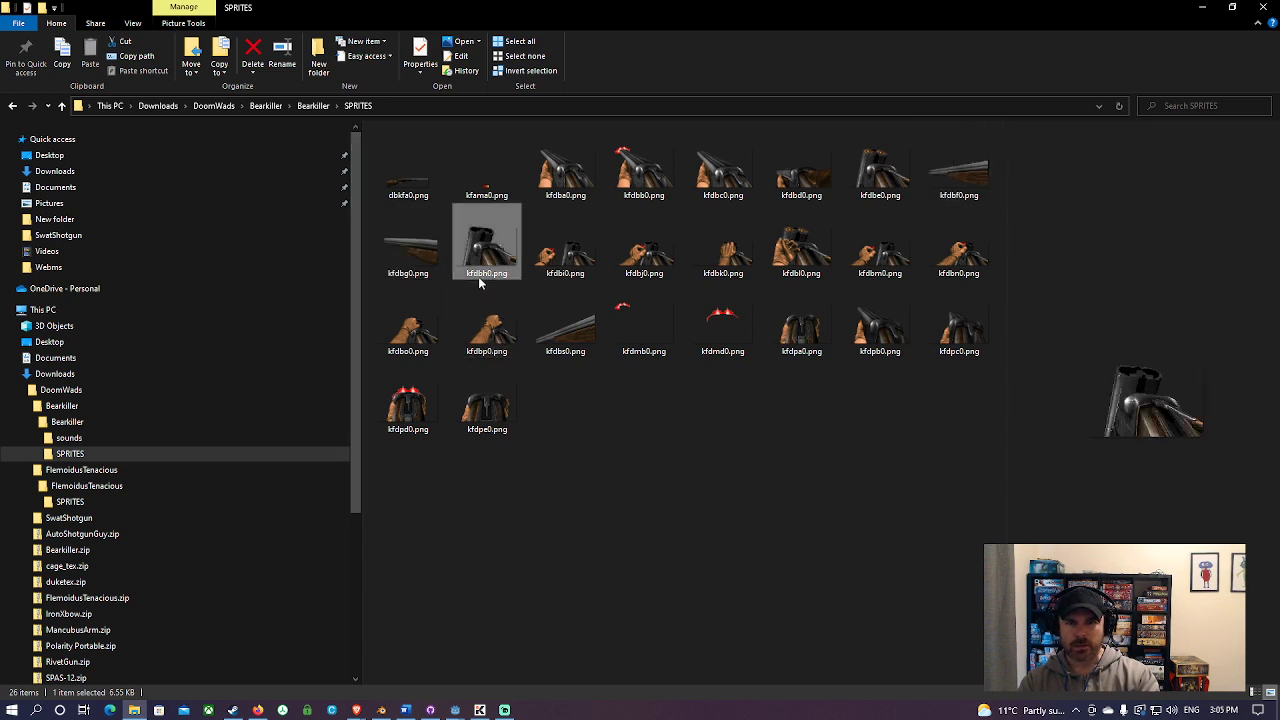
left_click(565, 245)
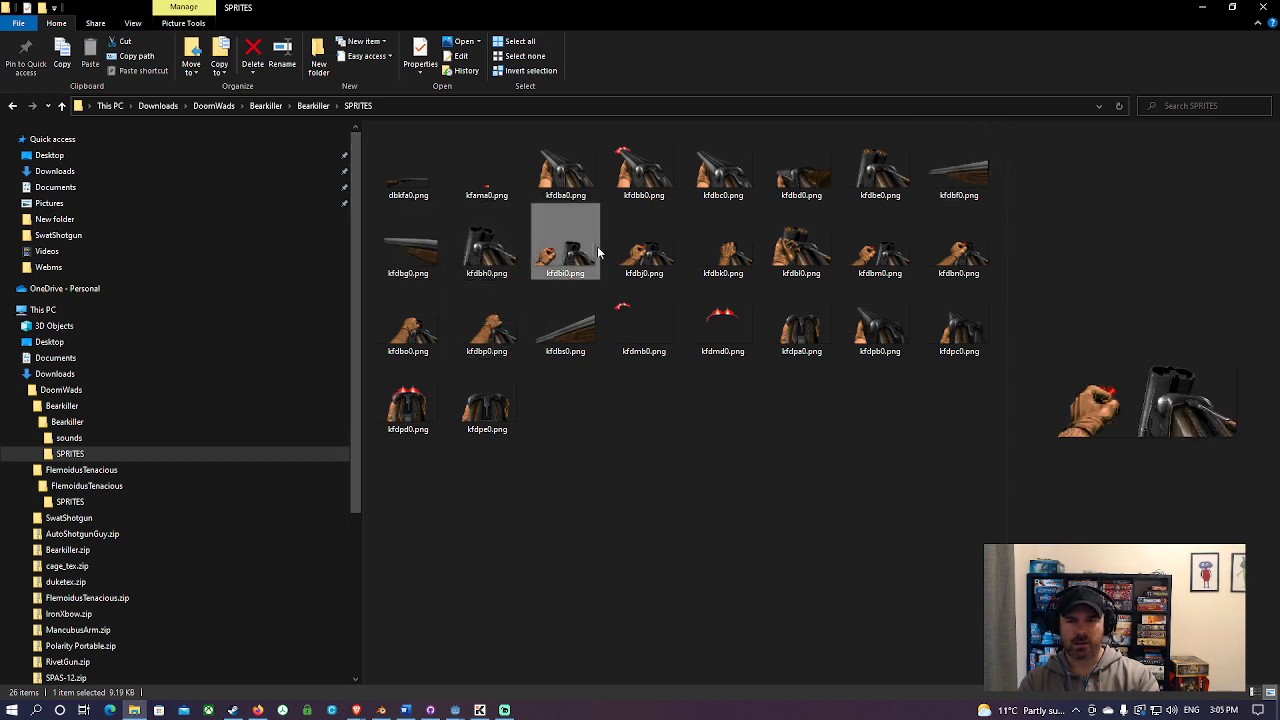
left_click(630, 255)
left_click(712, 255)
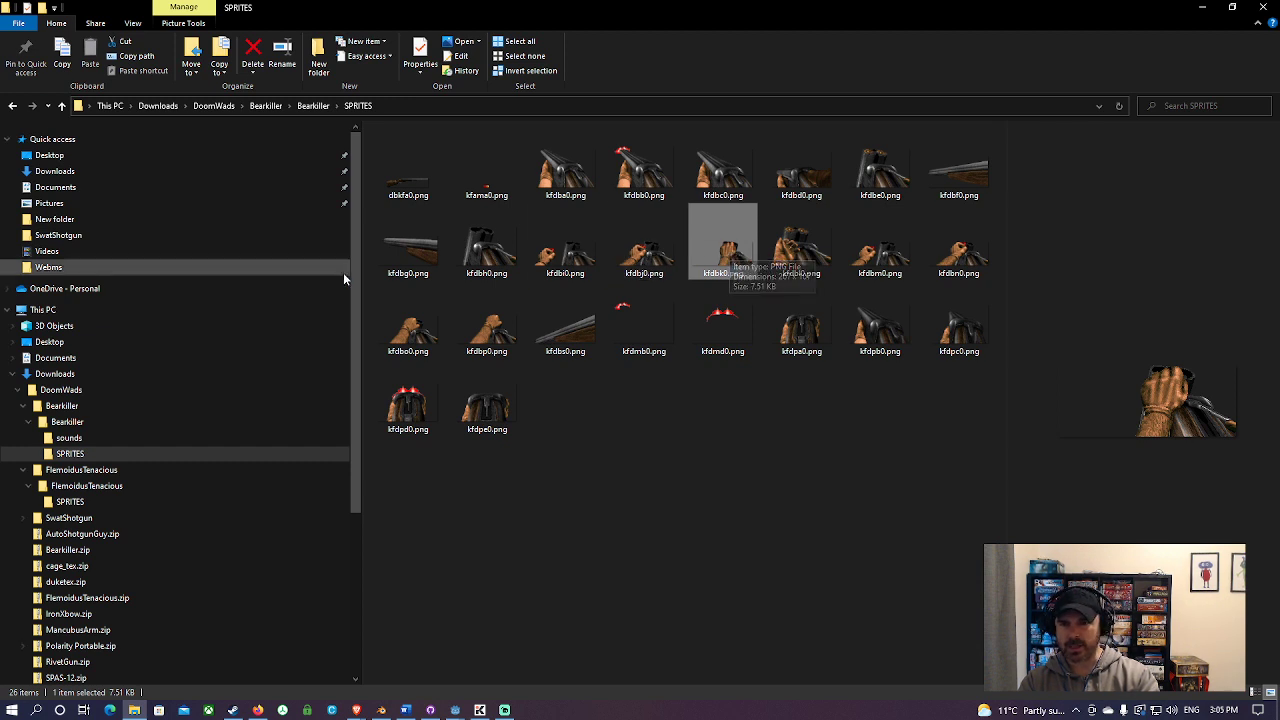
Clear the sprite selection and go back up to the DoomWads folder
left_click(600, 403)
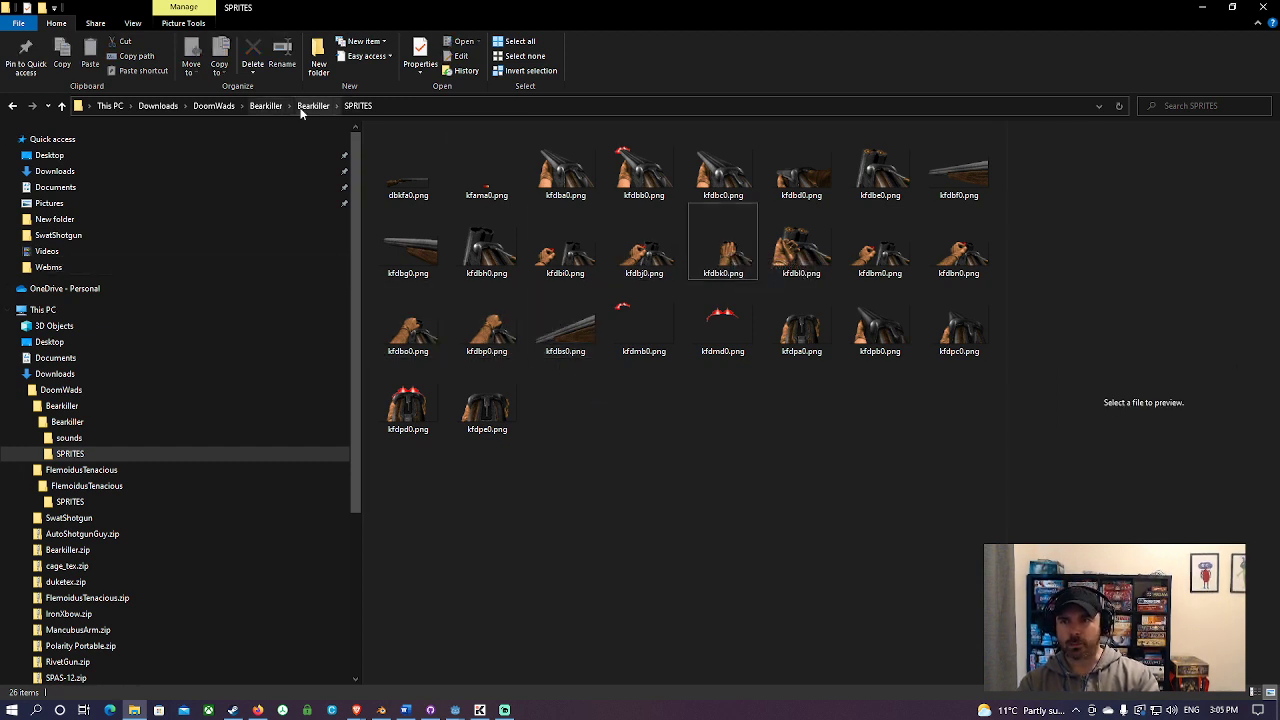
left_click(305, 106)
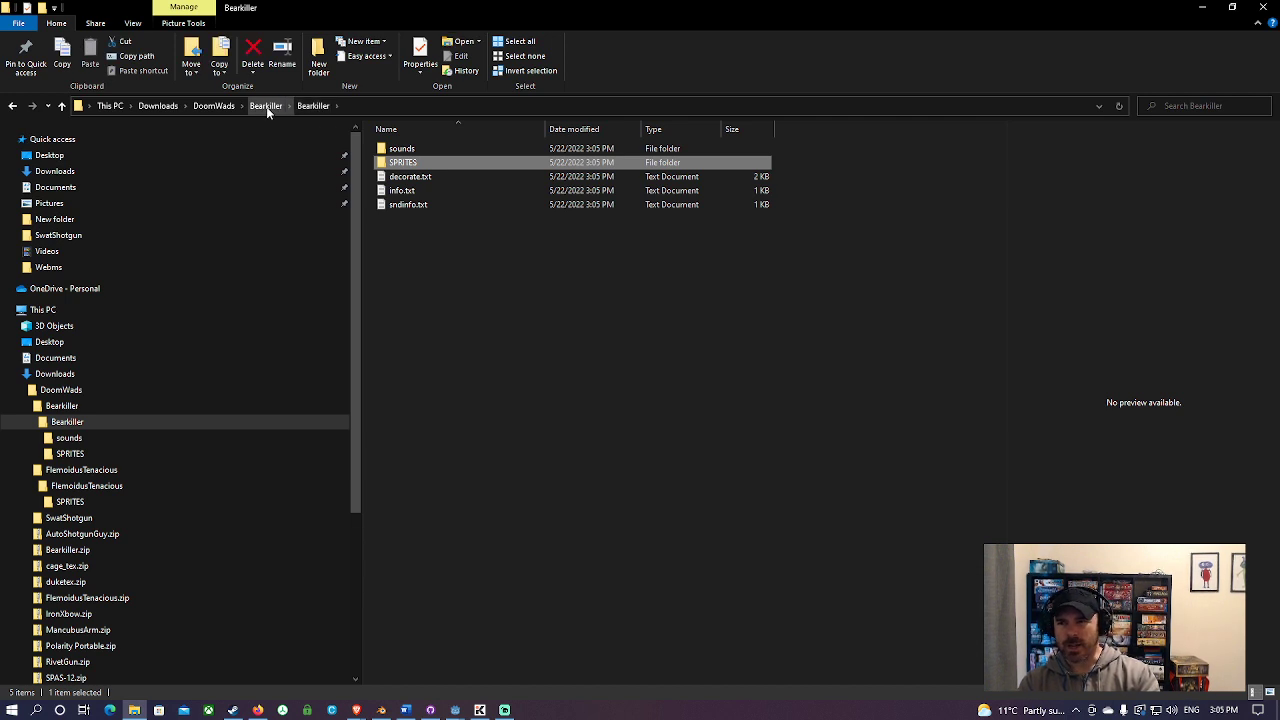
left_click(266, 106)
left_click(213, 106)
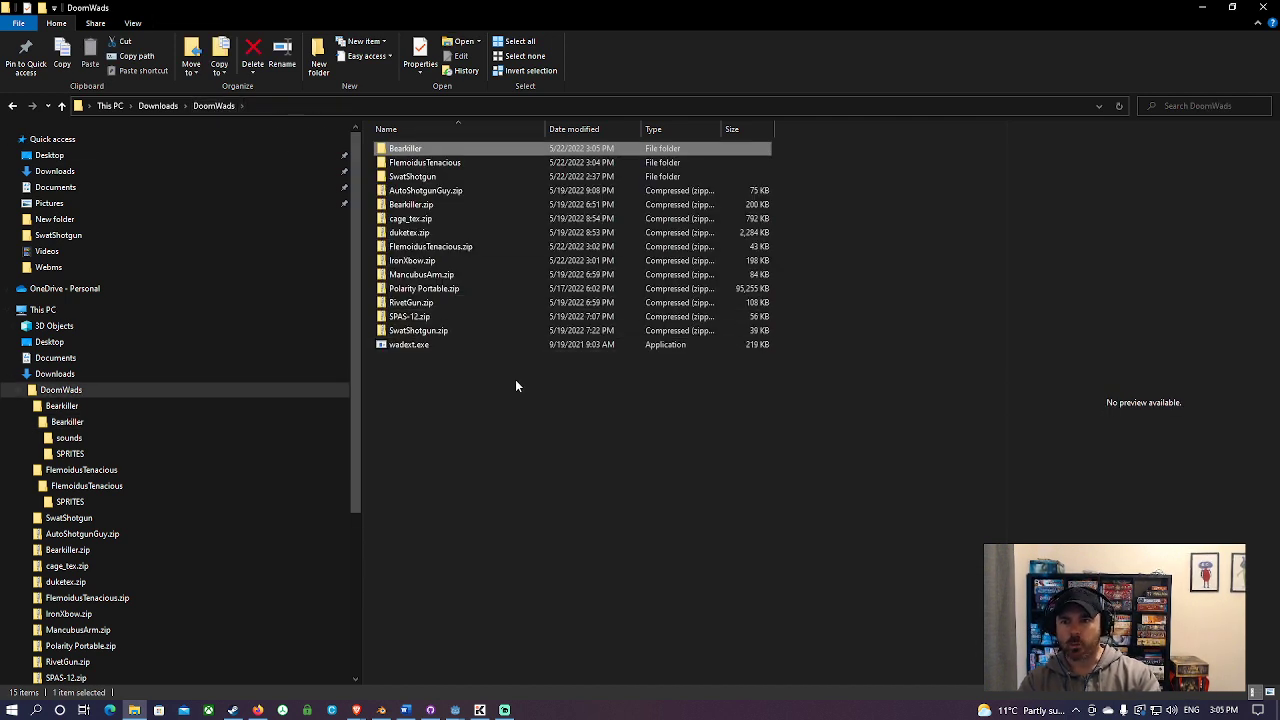
Extract IronXbow.zip into its own IronXbow folder
right_click(415, 262)
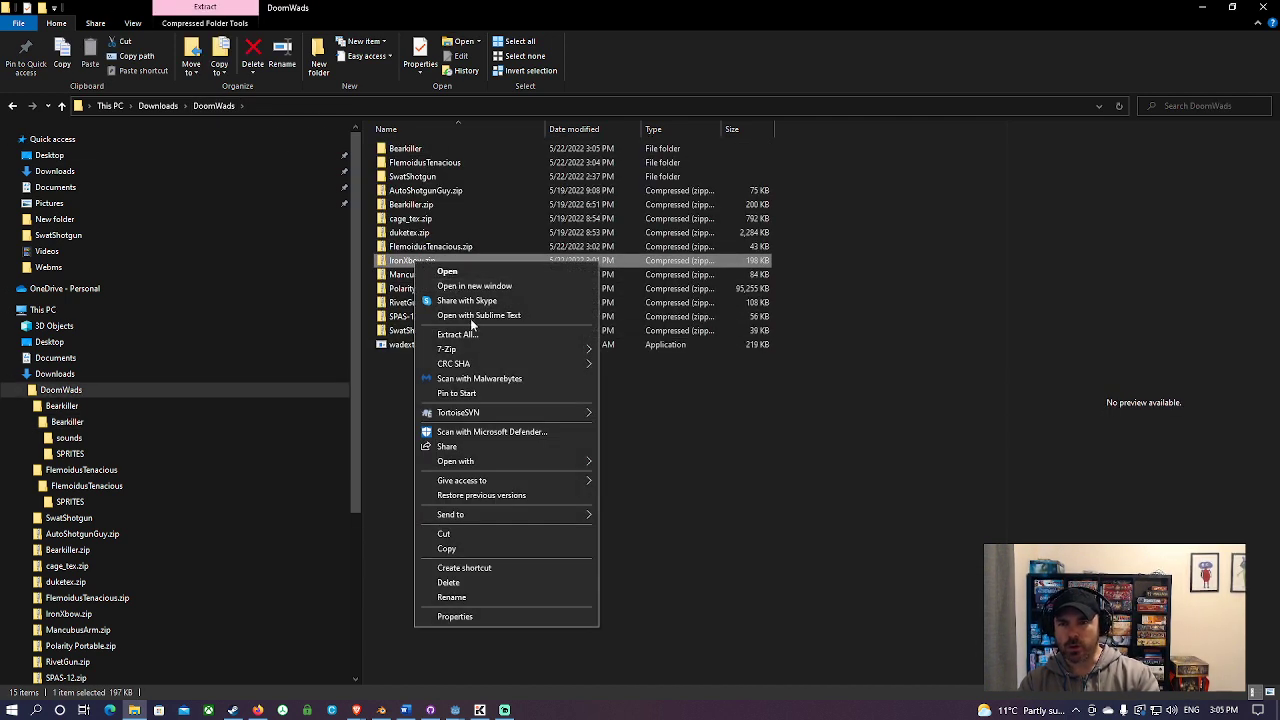
mouse_move(520, 350)
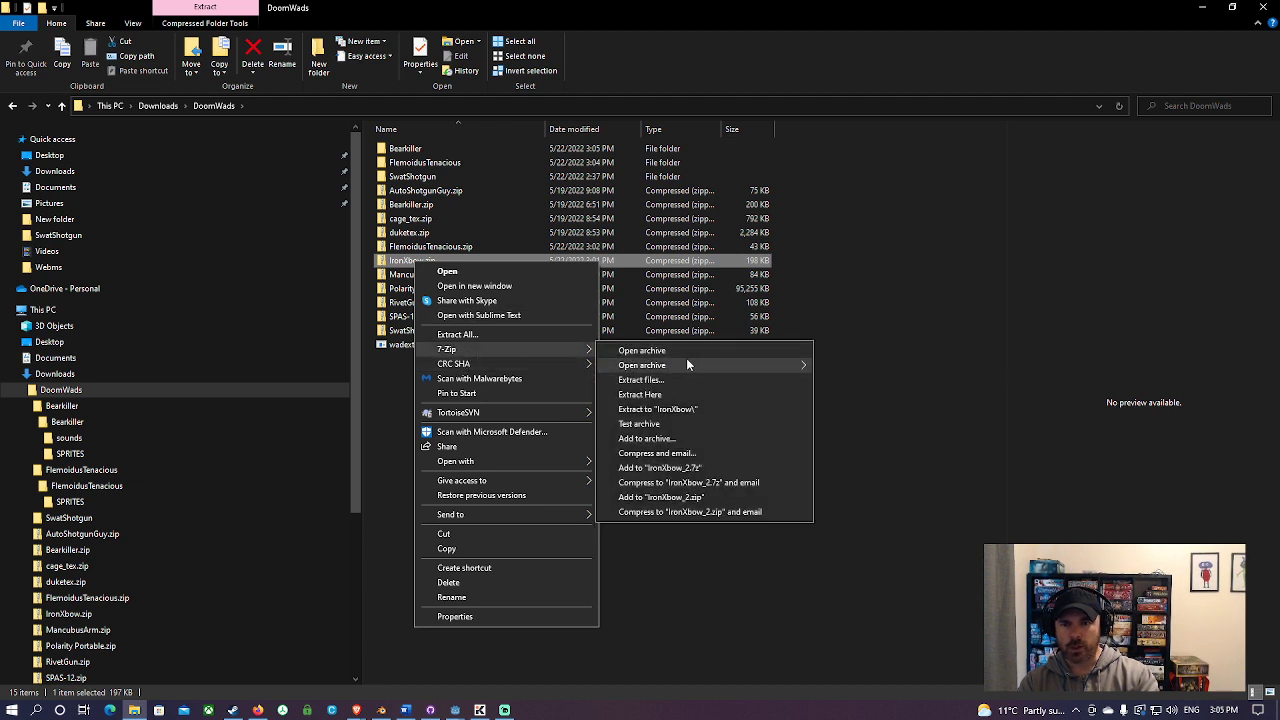
left_click(661, 409)
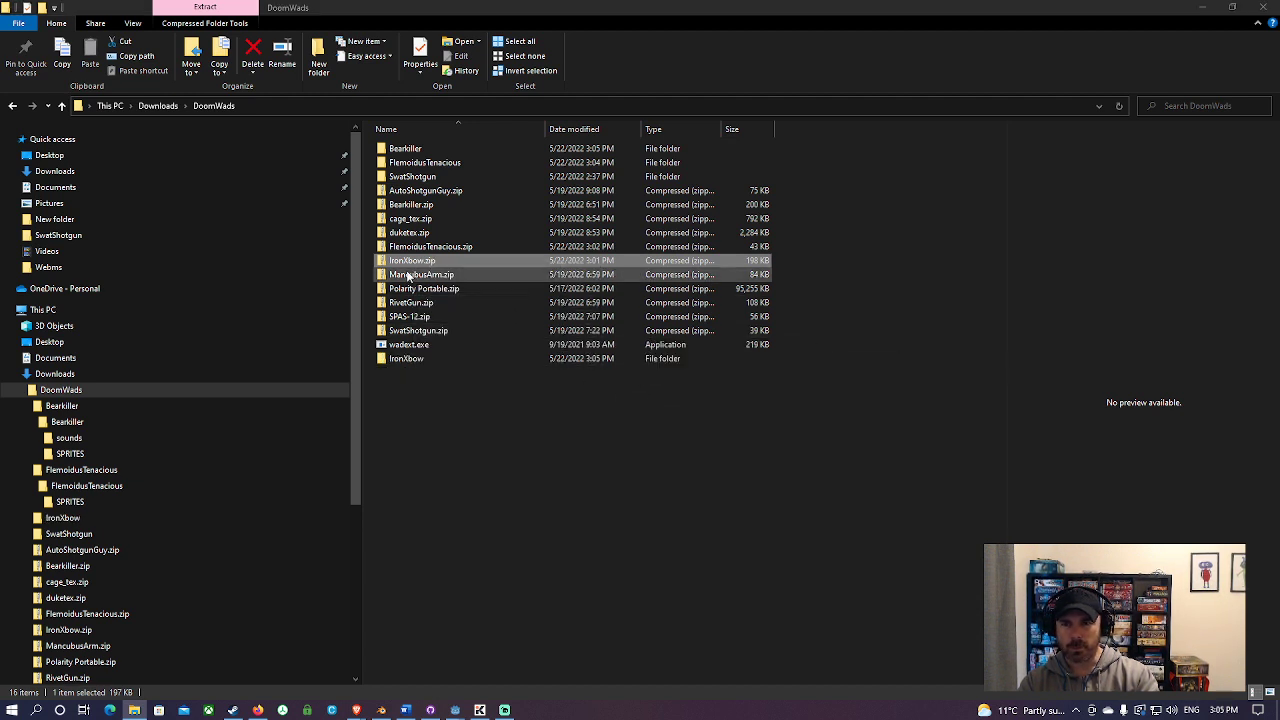
Open the extracted IronXbow wad folder holding graphics, sounds, SPRITES, decorate.txt and sndinfo.txt
double_click(410, 176)
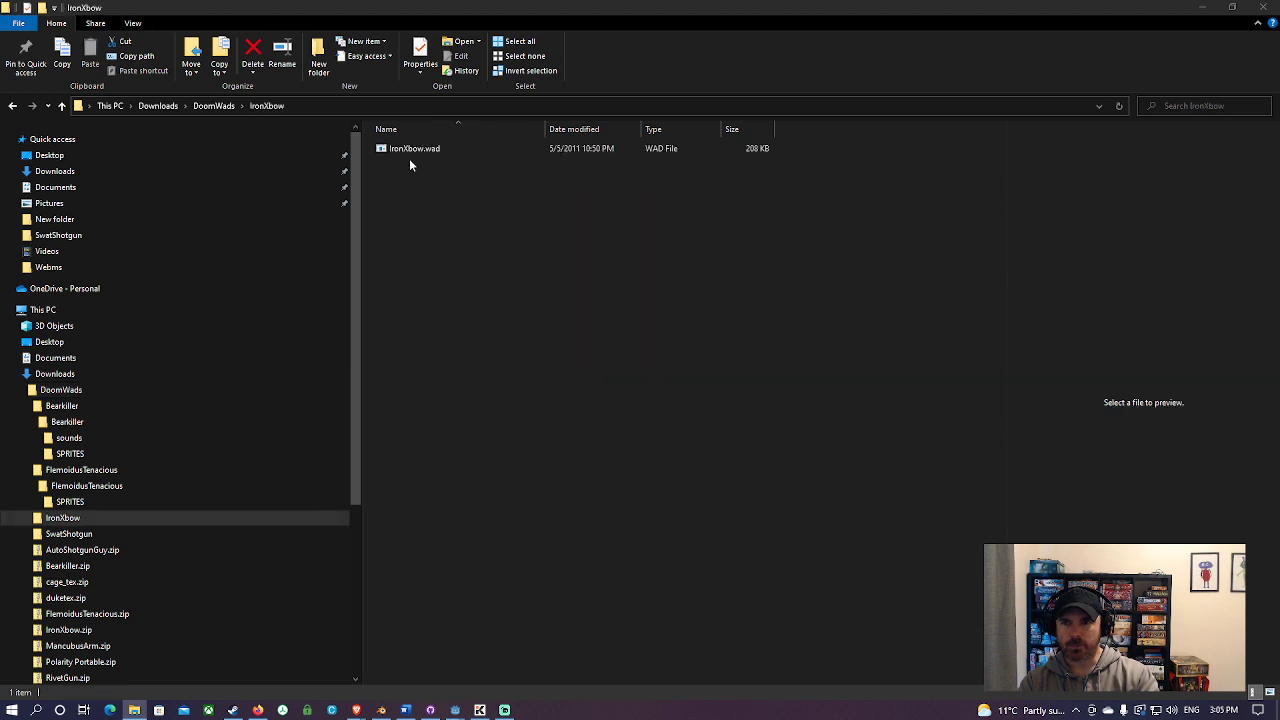
left_click(407, 154)
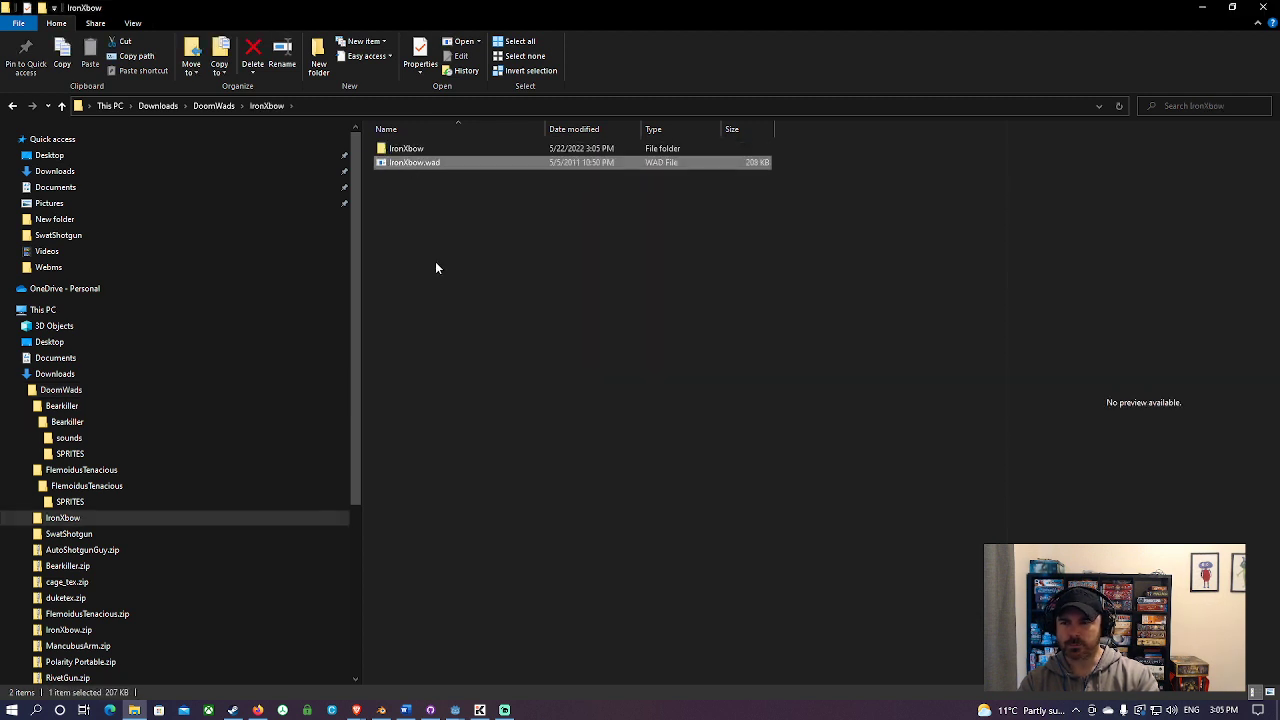
double_click(407, 150)
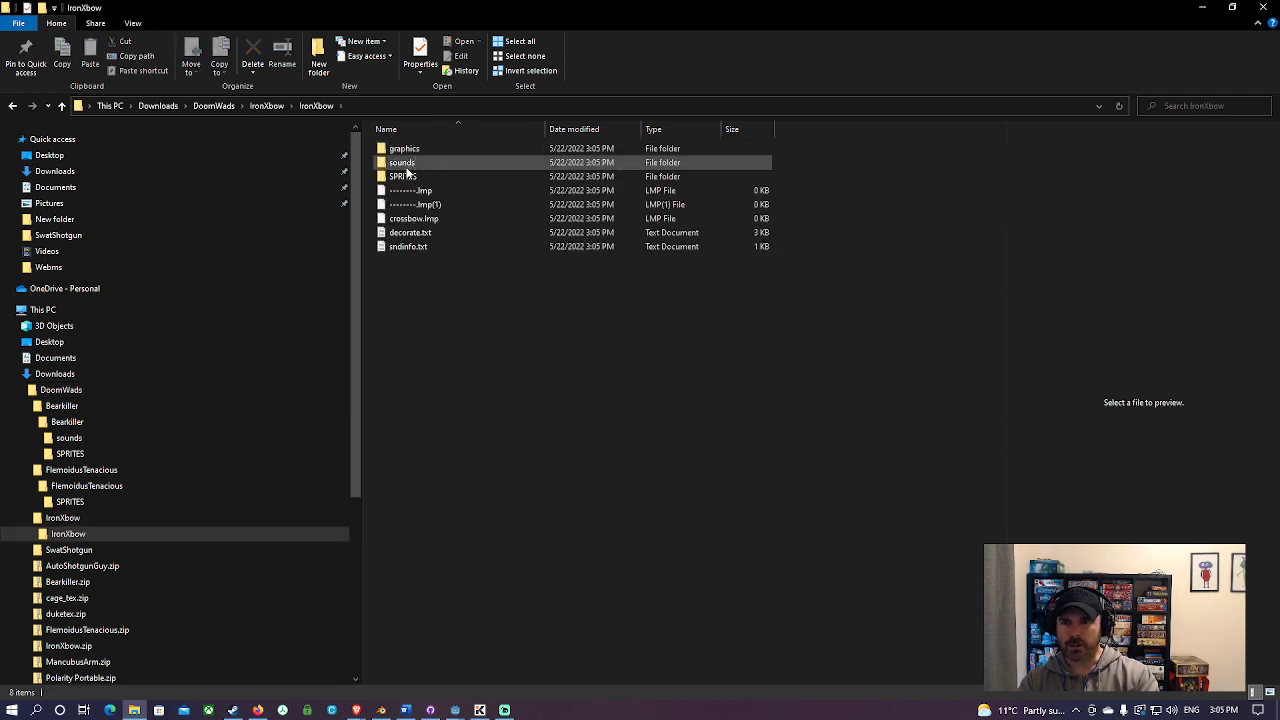
Open SPRITES and preview the xbowa0 through xbowh0 crossbow sprites
double_click(407, 175)
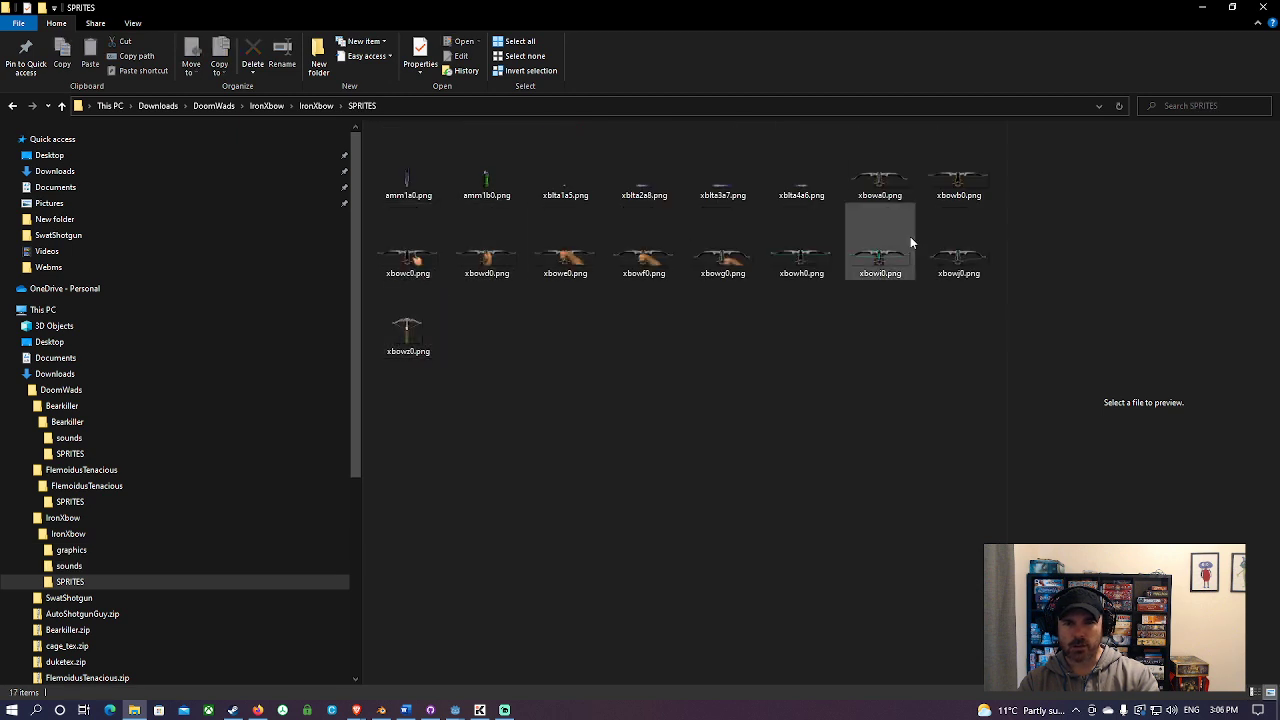
left_click(408, 258)
left_click(512, 264)
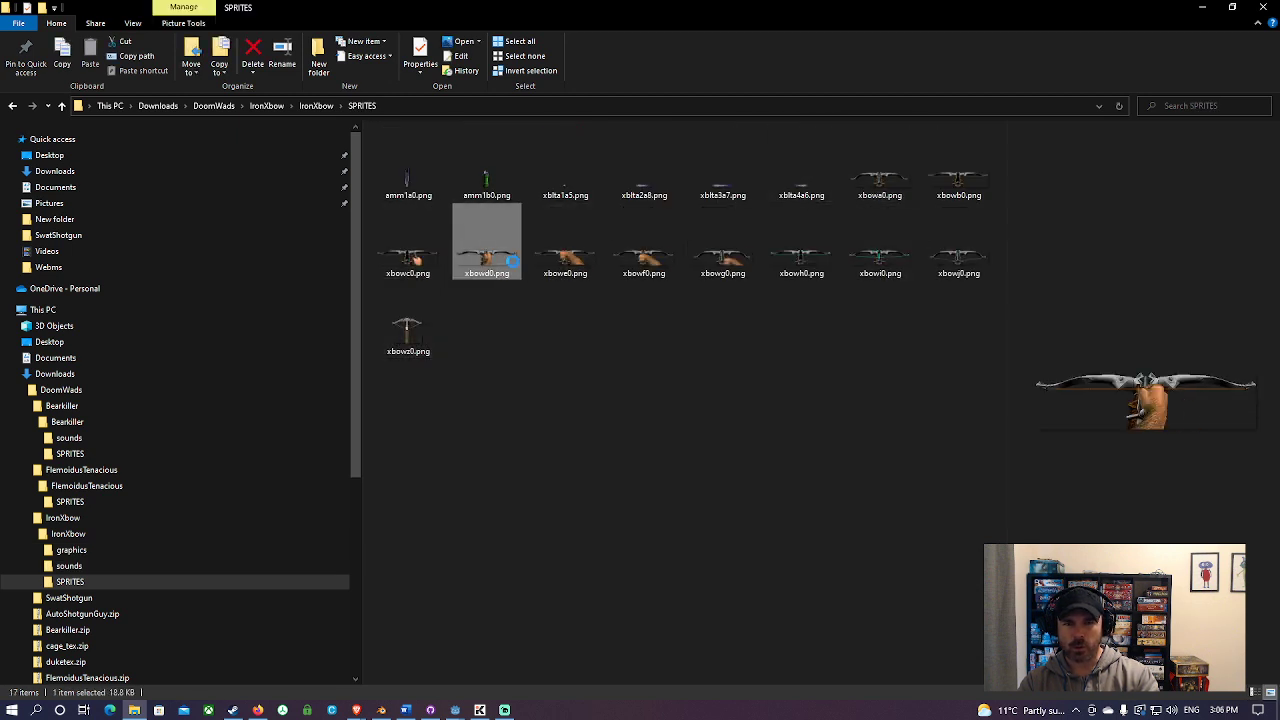
left_click(552, 264)
left_click(635, 264)
left_click(724, 268)
left_click(801, 259)
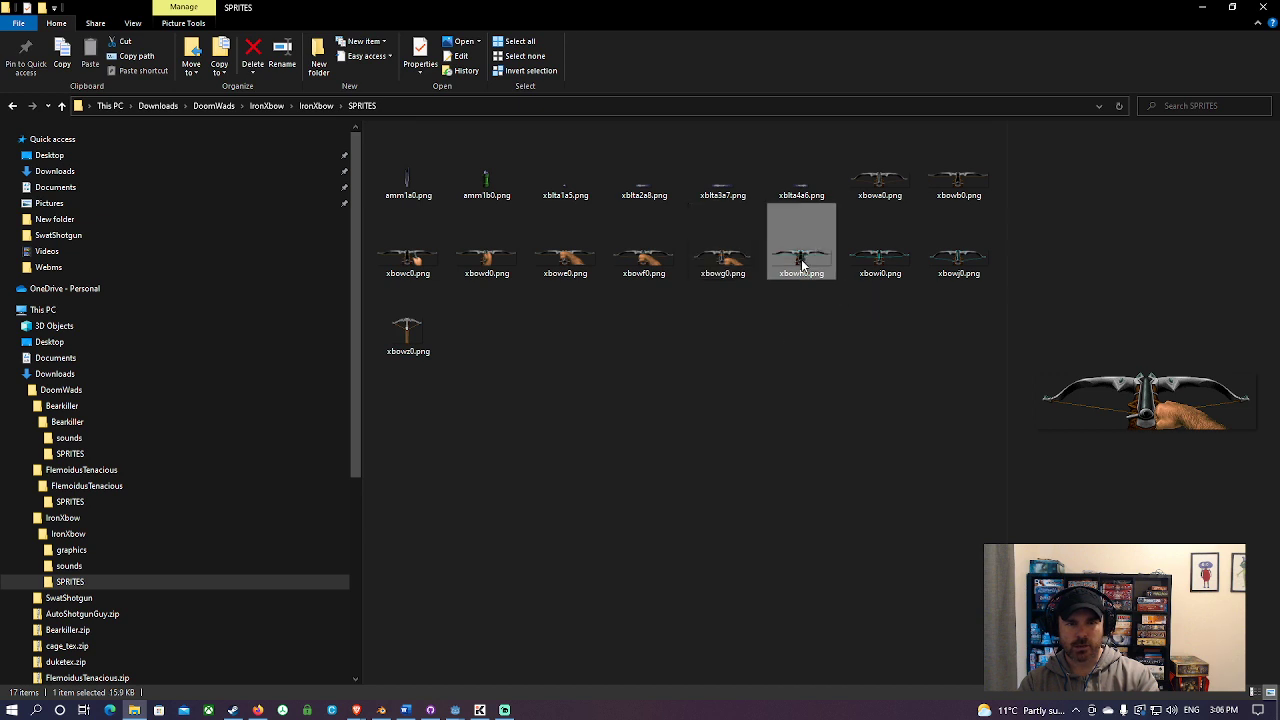
left_click(878, 185)
left_click(958, 180)
left_click(886, 172)
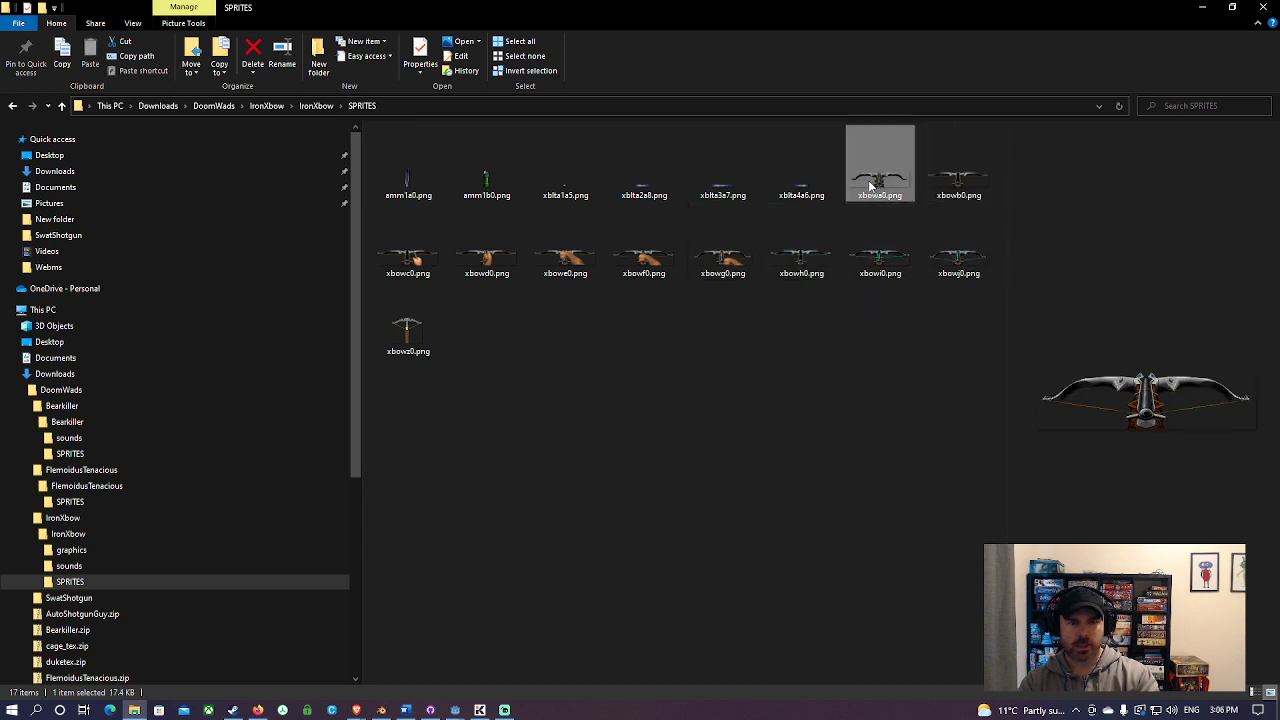
left_click(958, 200)
left_click(440, 256)
left_click(490, 256)
left_click(643, 256)
left_click(762, 255)
Preview the xbowi0 and xbowj0 crossbow sprites and the xbowz0 pickup sprite
left_click(887, 259)
left_click(951, 259)
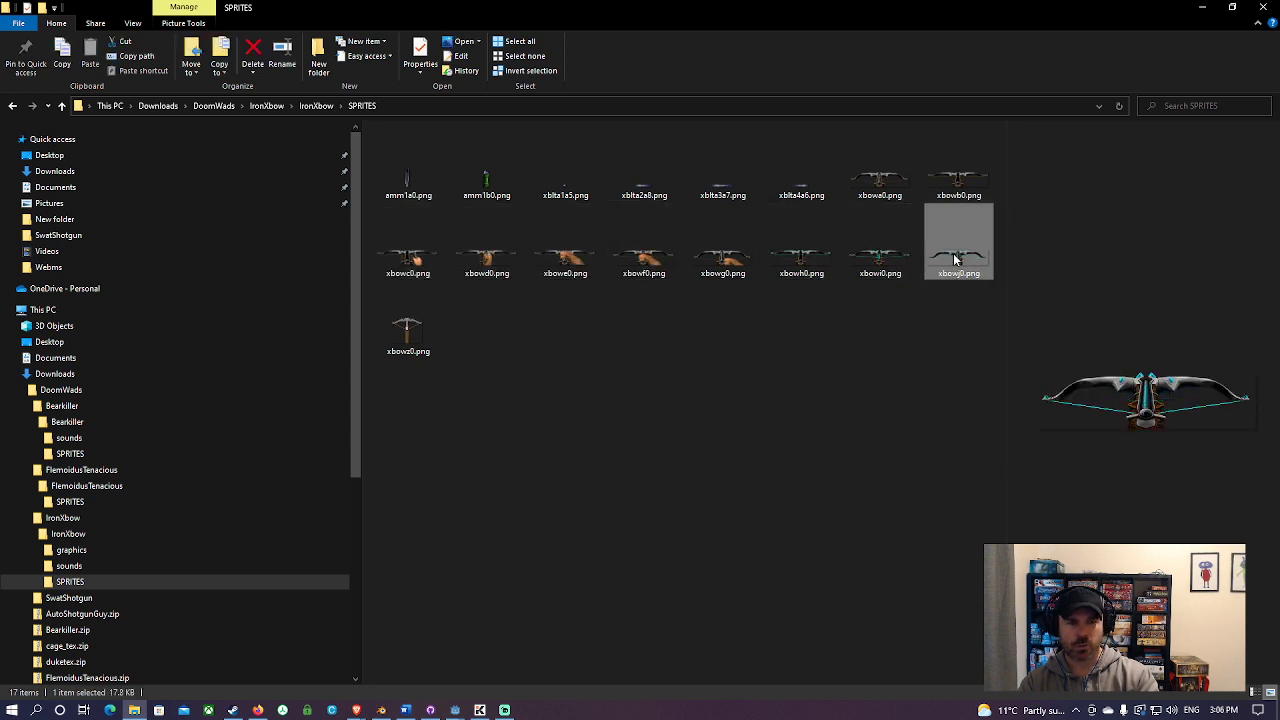
left_click(886, 260)
left_click(813, 261)
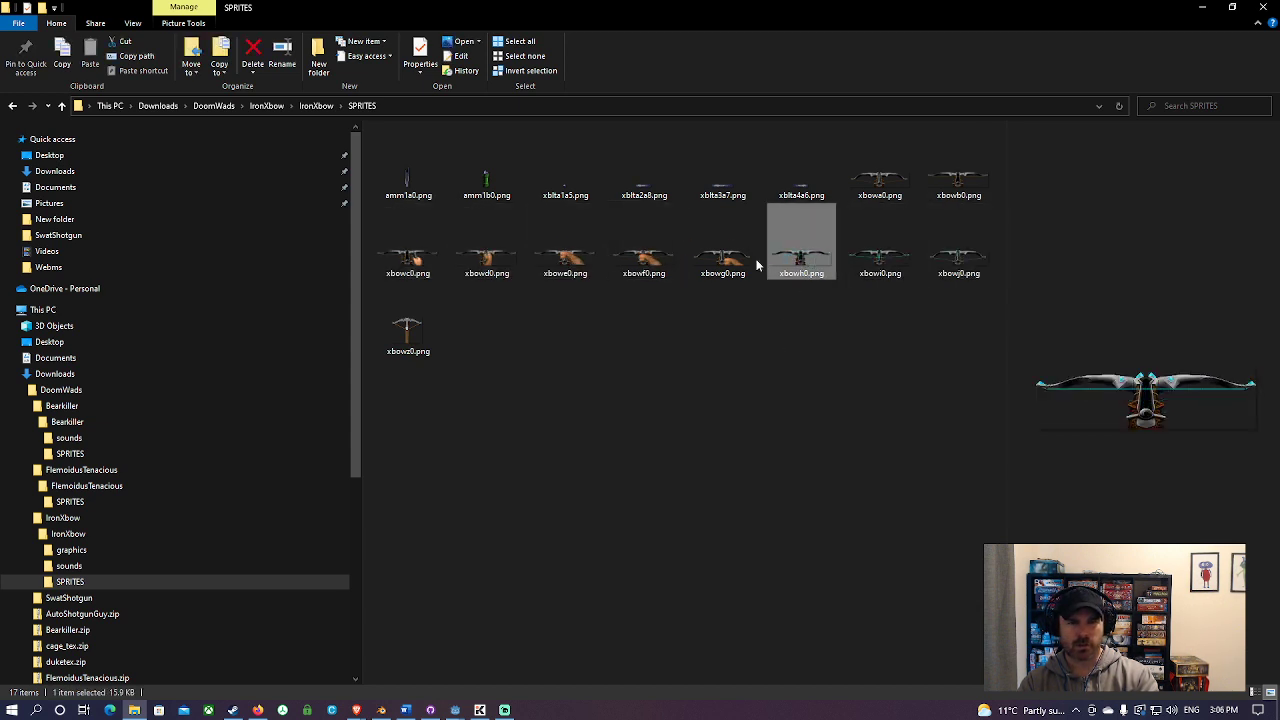
left_click(885, 265)
left_click(960, 262)
left_click(415, 330)
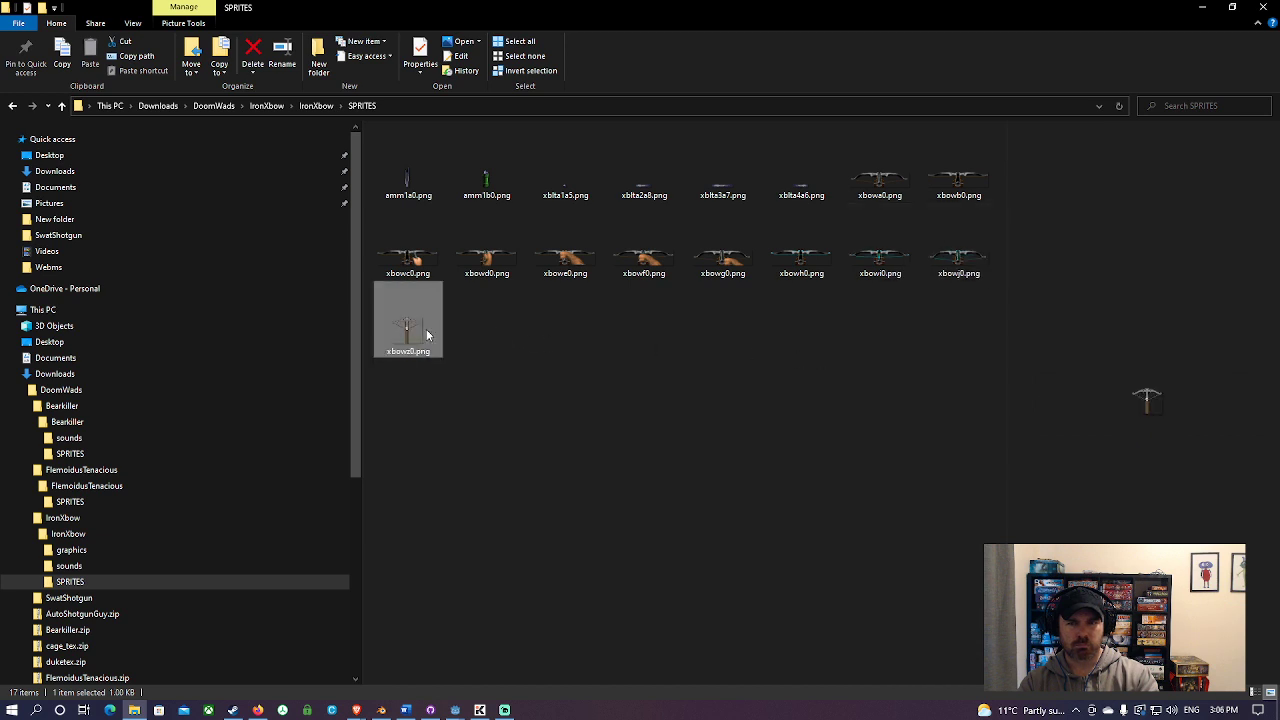
left_click(460, 338)
Navigate back up to the DoomWads folder
left_click(268, 105)
left_click(266, 105)
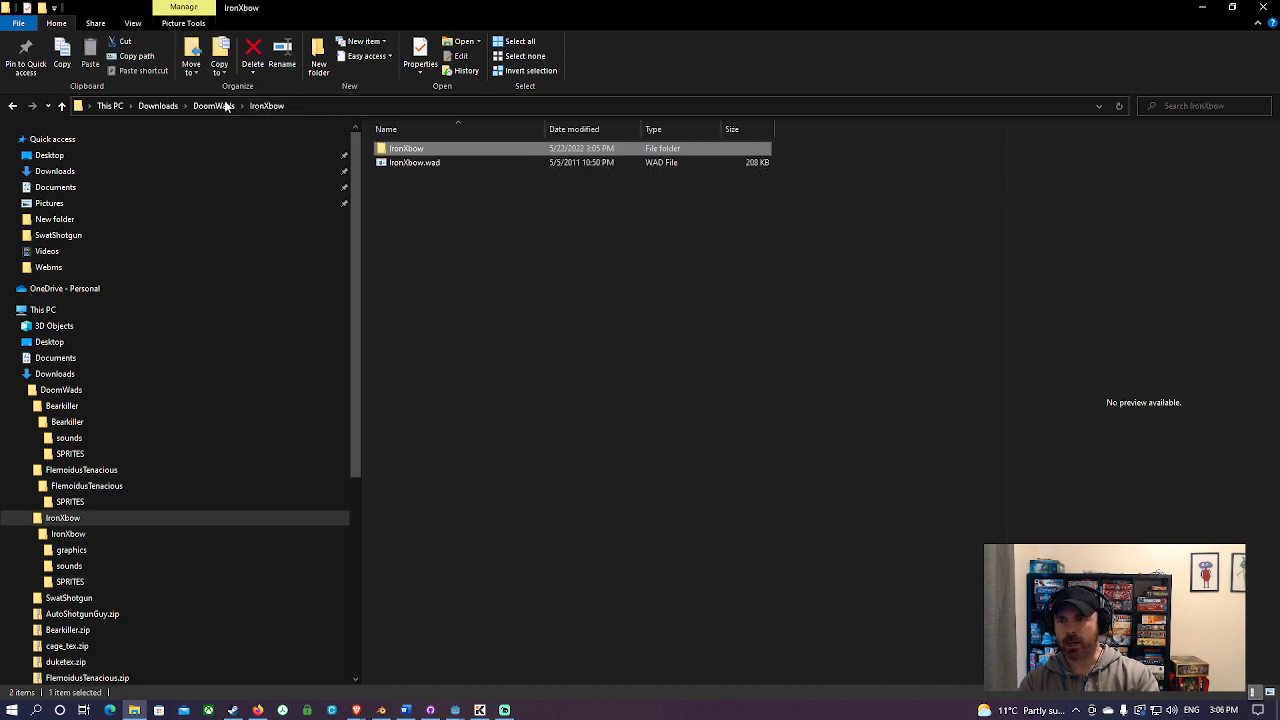
left_click(214, 105)
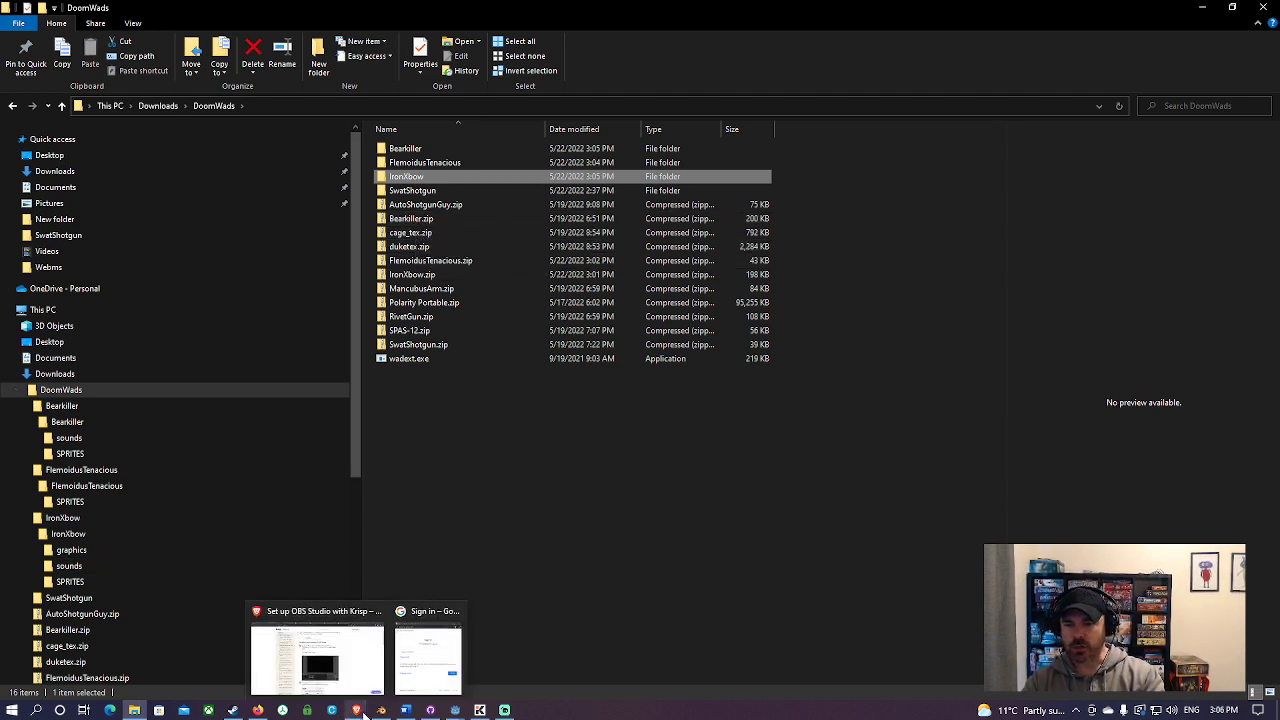
Download BlackGreenTechTexturesPack.zip from Realm667's Doom Style texture stock, then return to DoomWads
left_click(266, 703)
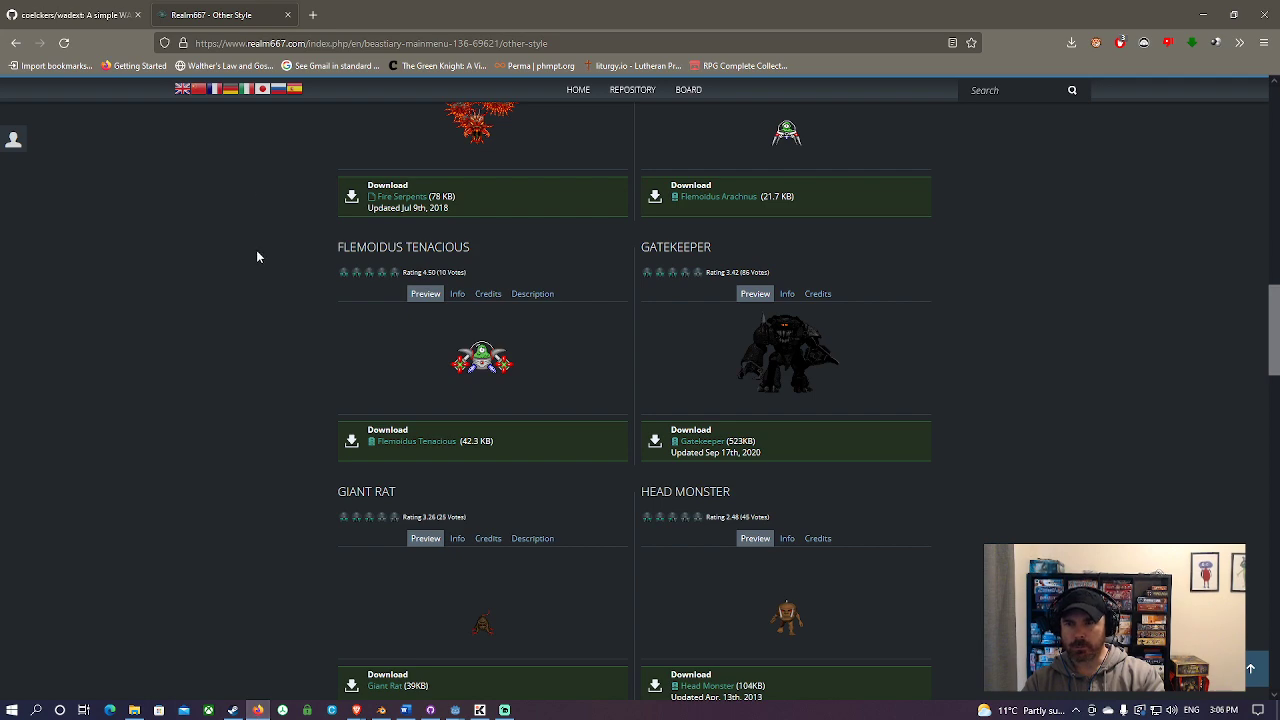
scroll(253, 262, "up", 10)
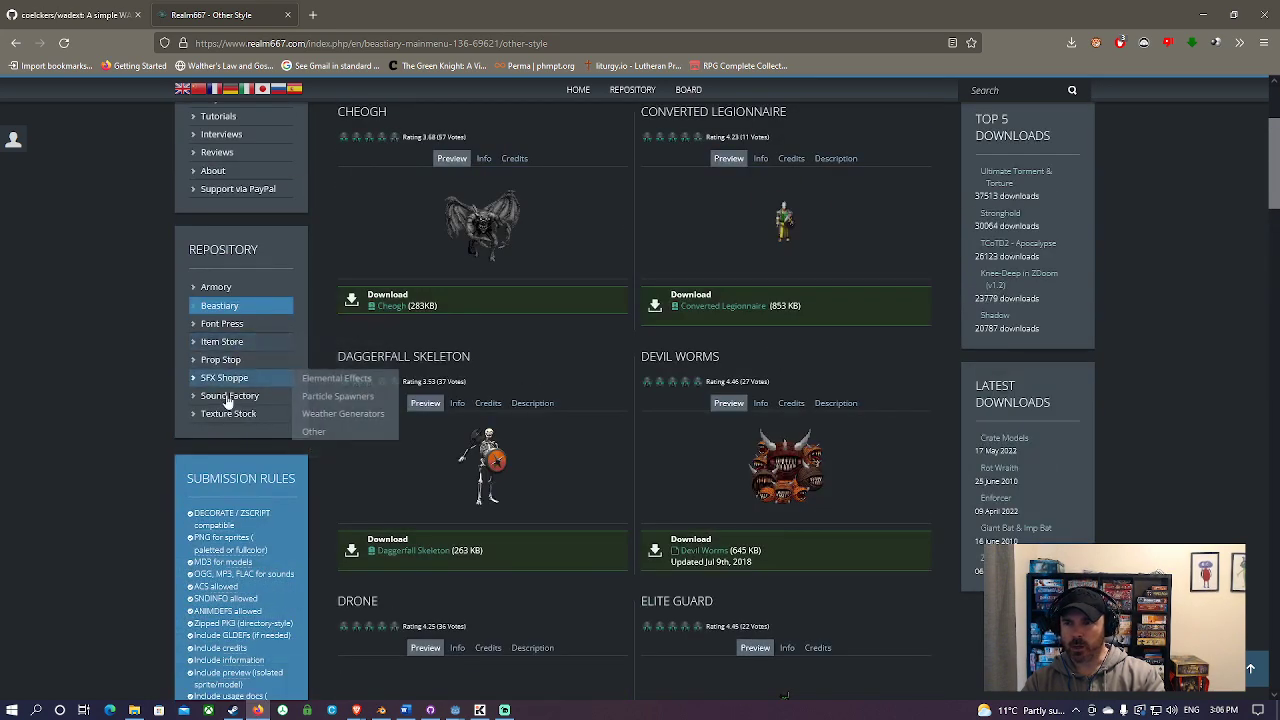
mouse_move(226, 418)
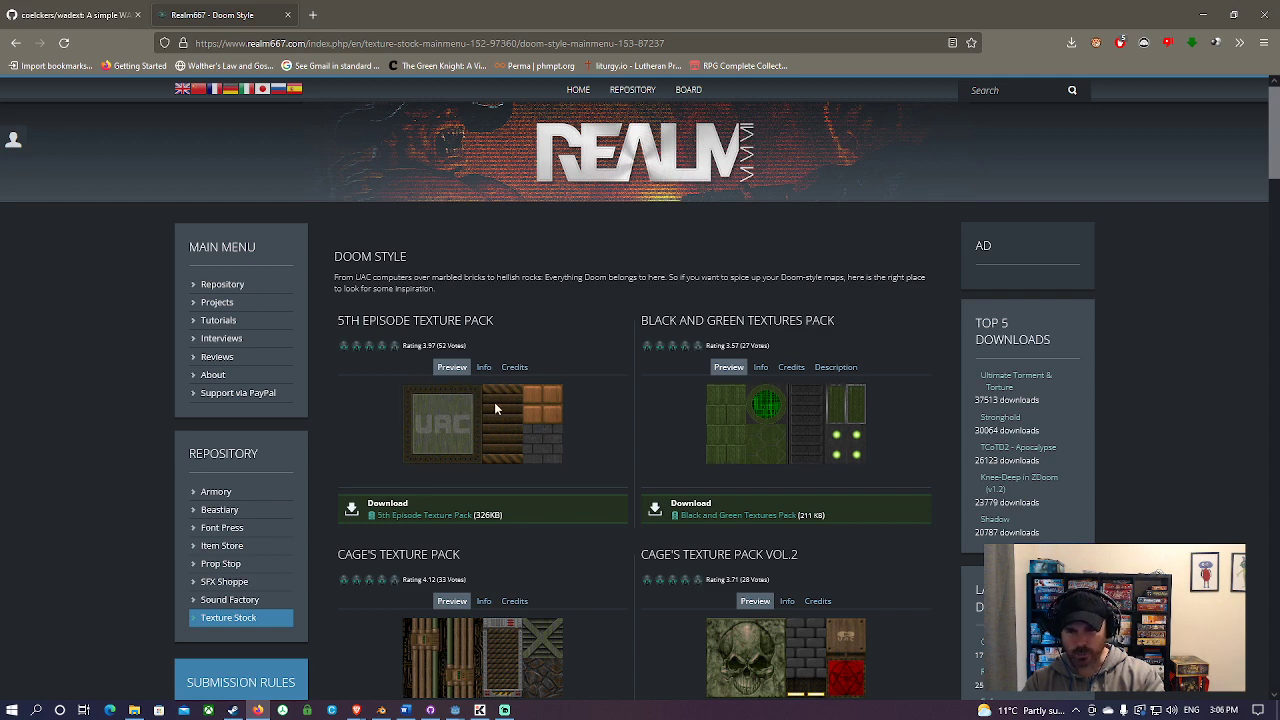
scroll(729, 560, "down", 3)
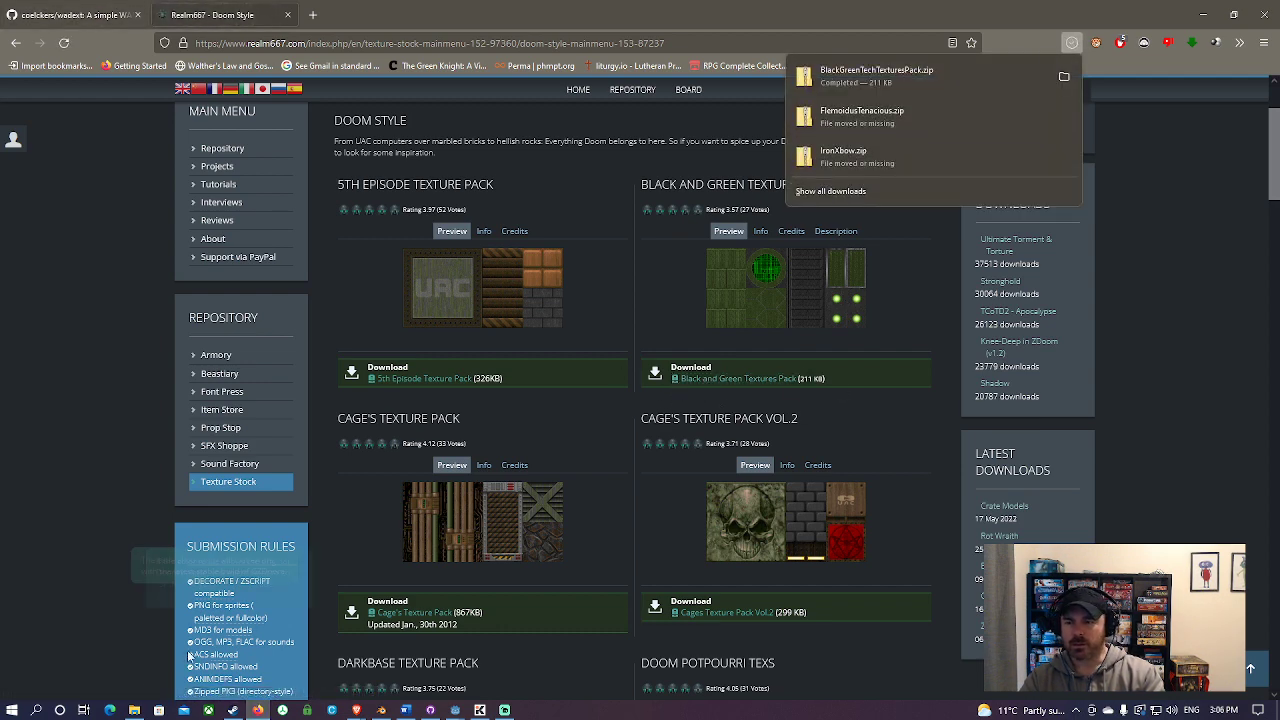
left_click(134, 710)
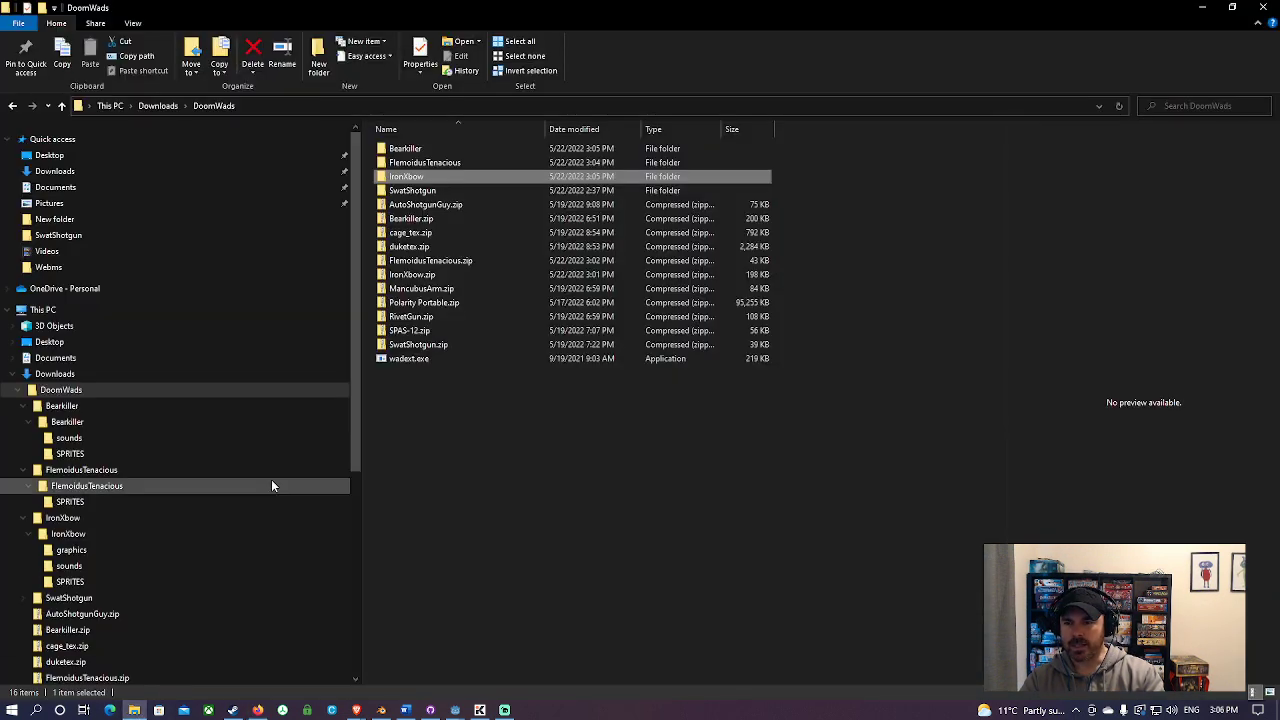
Move BlackGreenTechTexturesPack.zip from Downloads into the DoomWads folder
left_click(152, 108)
left_click_drag(408, 223, 409, 212)
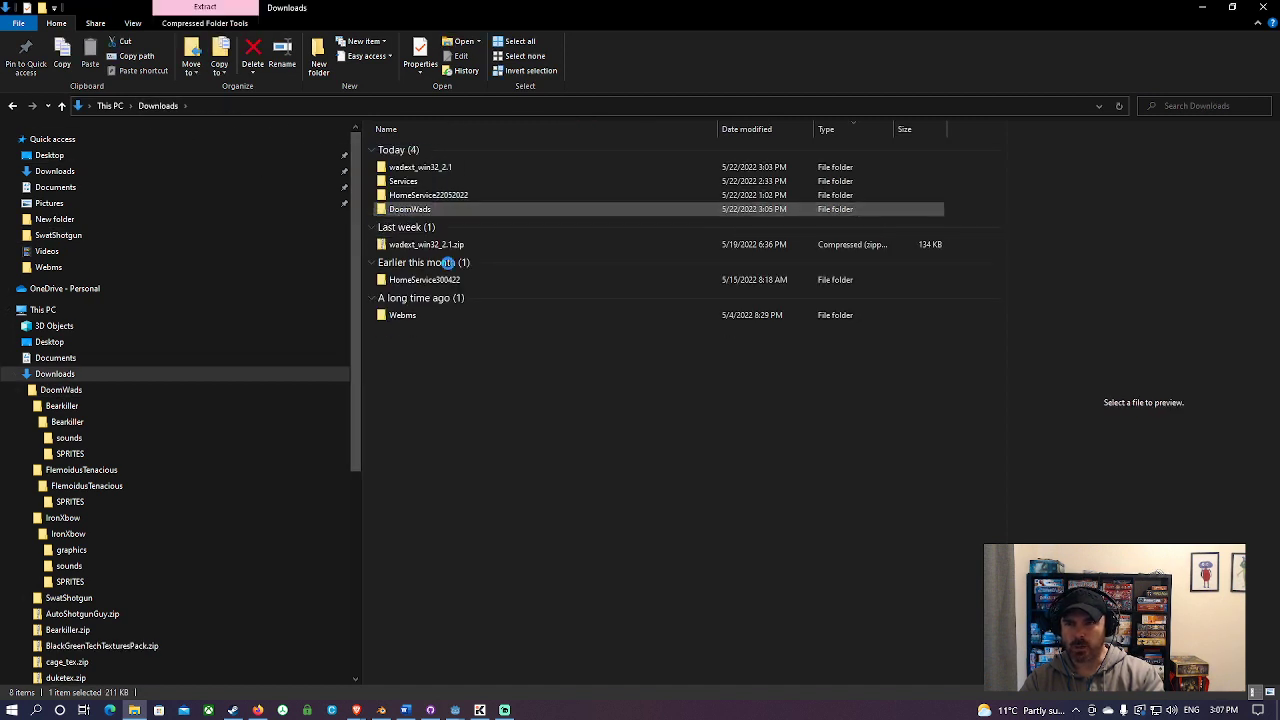
double_click(409, 210)
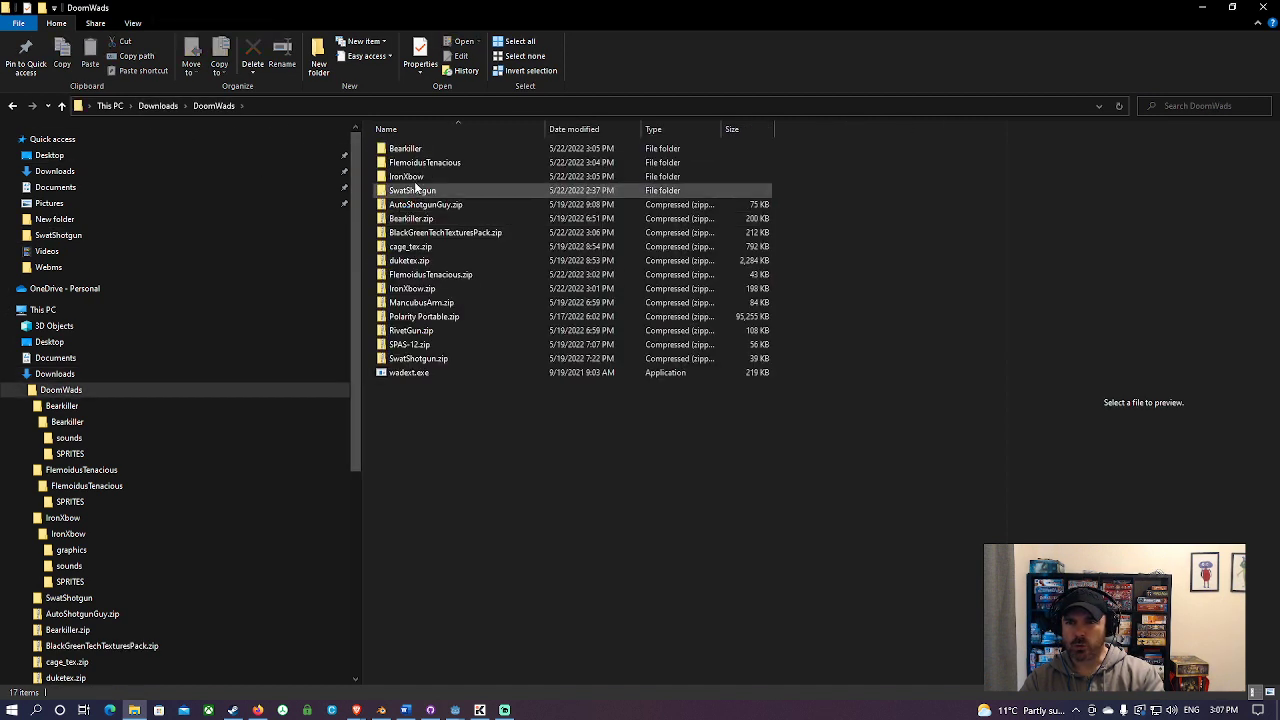
Extract BlackGreenTechTexturesPack.zip with 7-Zip into a BlackGreenTechTexturesPack folder
right_click(412, 264)
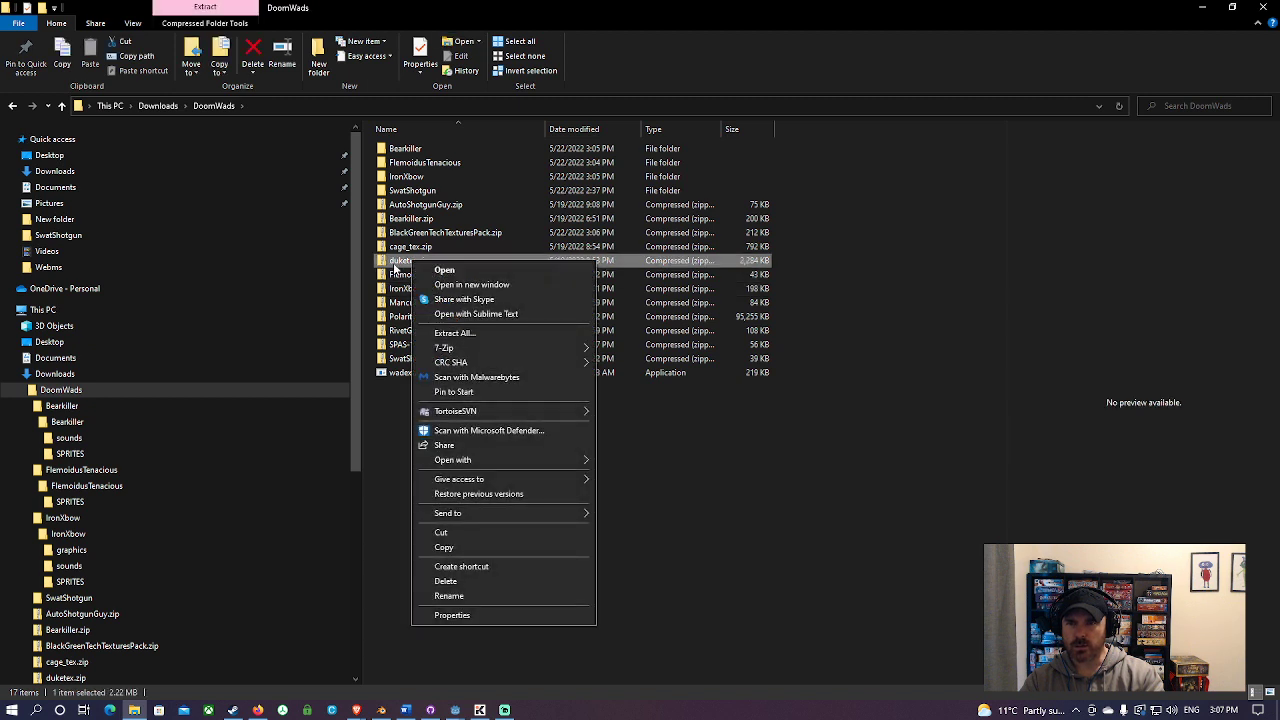
left_click(395, 265)
right_click(400, 234)
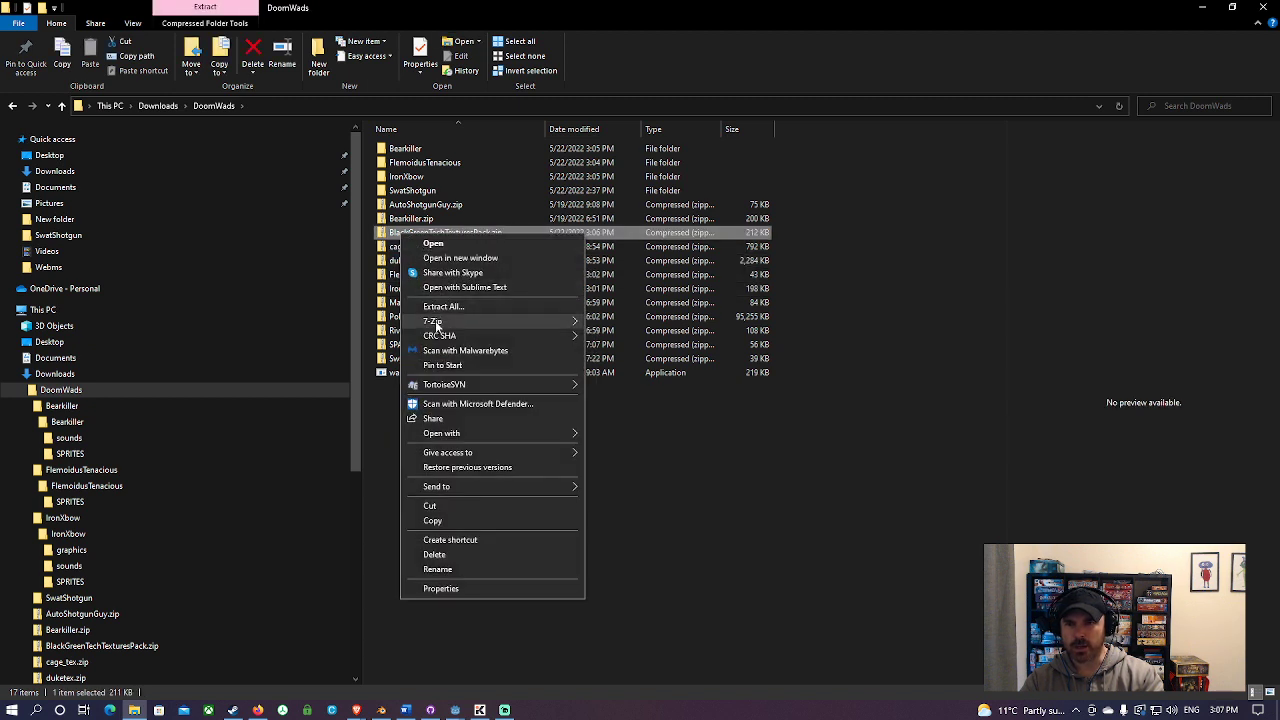
mouse_move(438, 322)
left_click(717, 381)
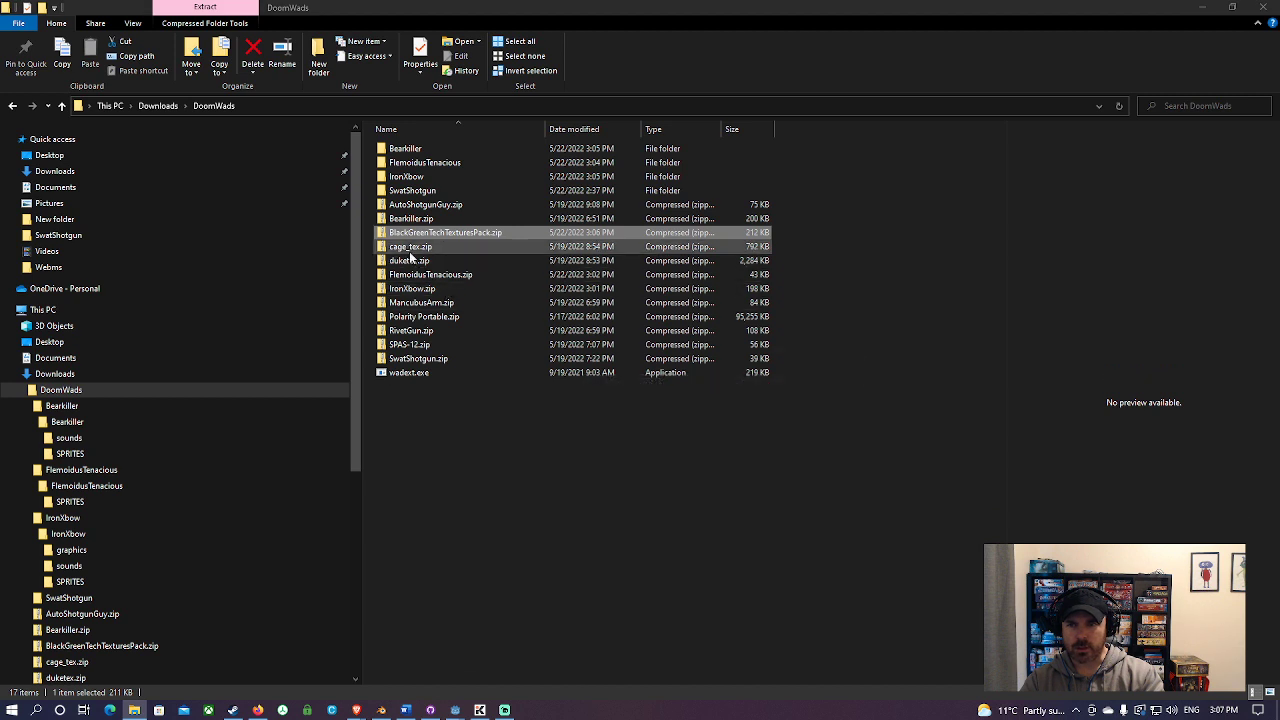
Open the nested extracted BlackGreenTechTexturesPack folder and its TEXTURES folder
double_click(410, 161)
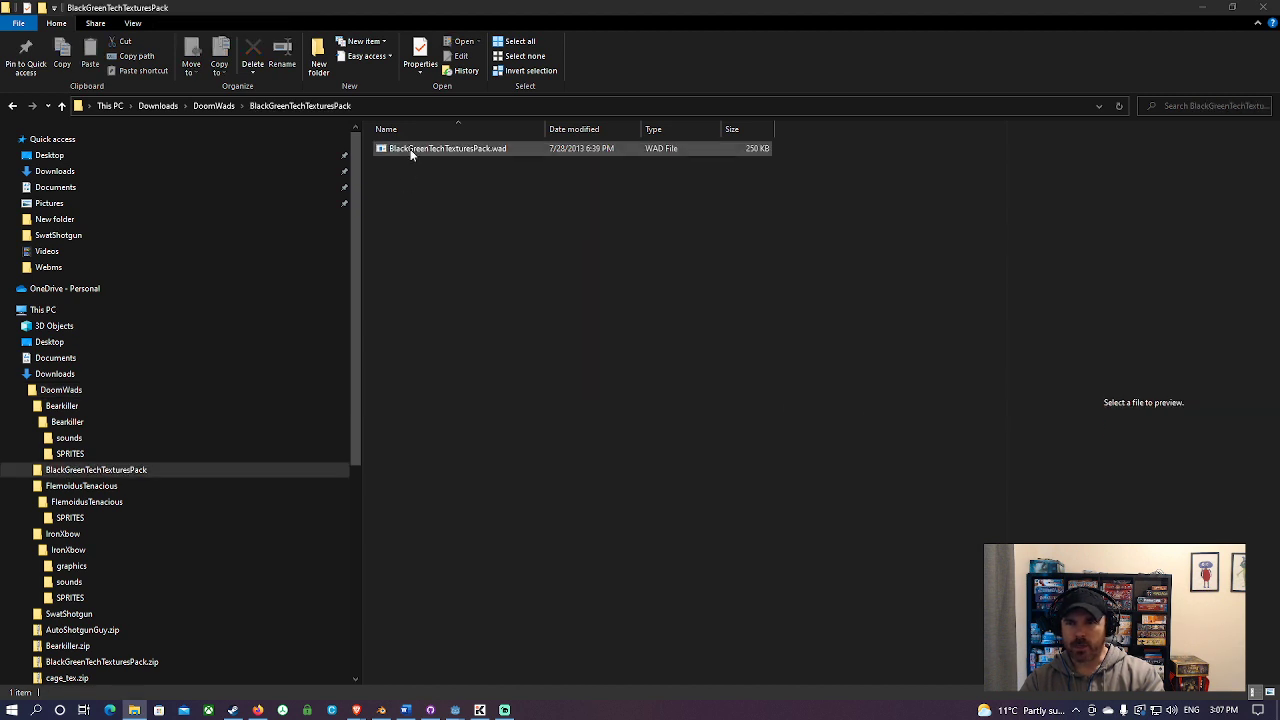
left_click(410, 152)
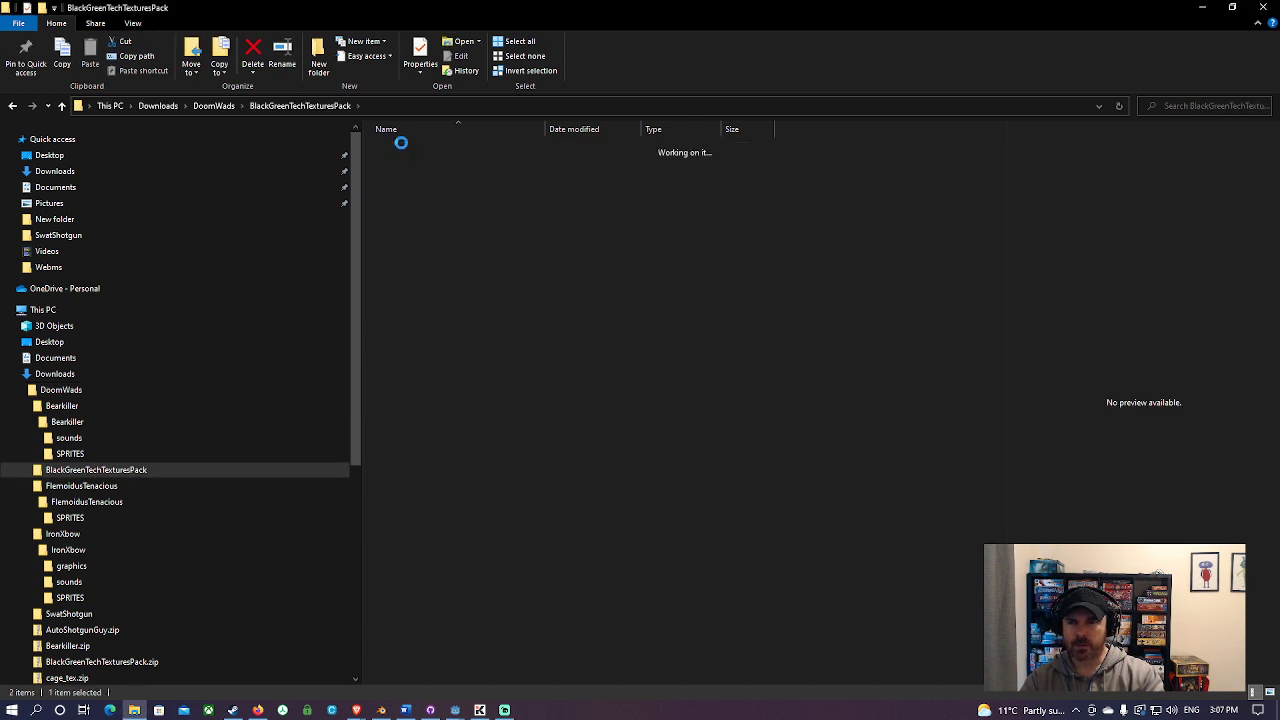
double_click(401, 146)
double_click(397, 147)
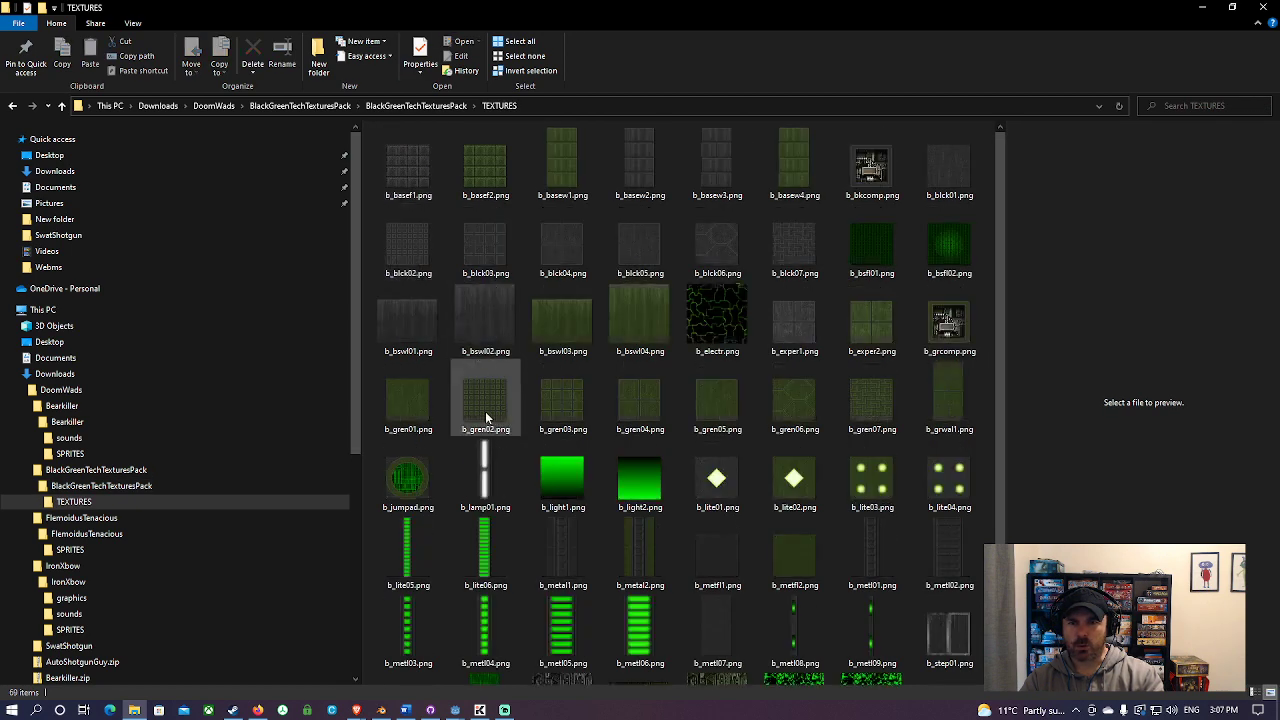
Preview textures b_techw1, b_basef1, b_blck03, b_bswl02, and b_blck04 through b_blck06
scroll(487, 430, "down", 2, "ctrl")
scroll(487, 430, "up", 3)
scroll(486, 400, "down", 2)
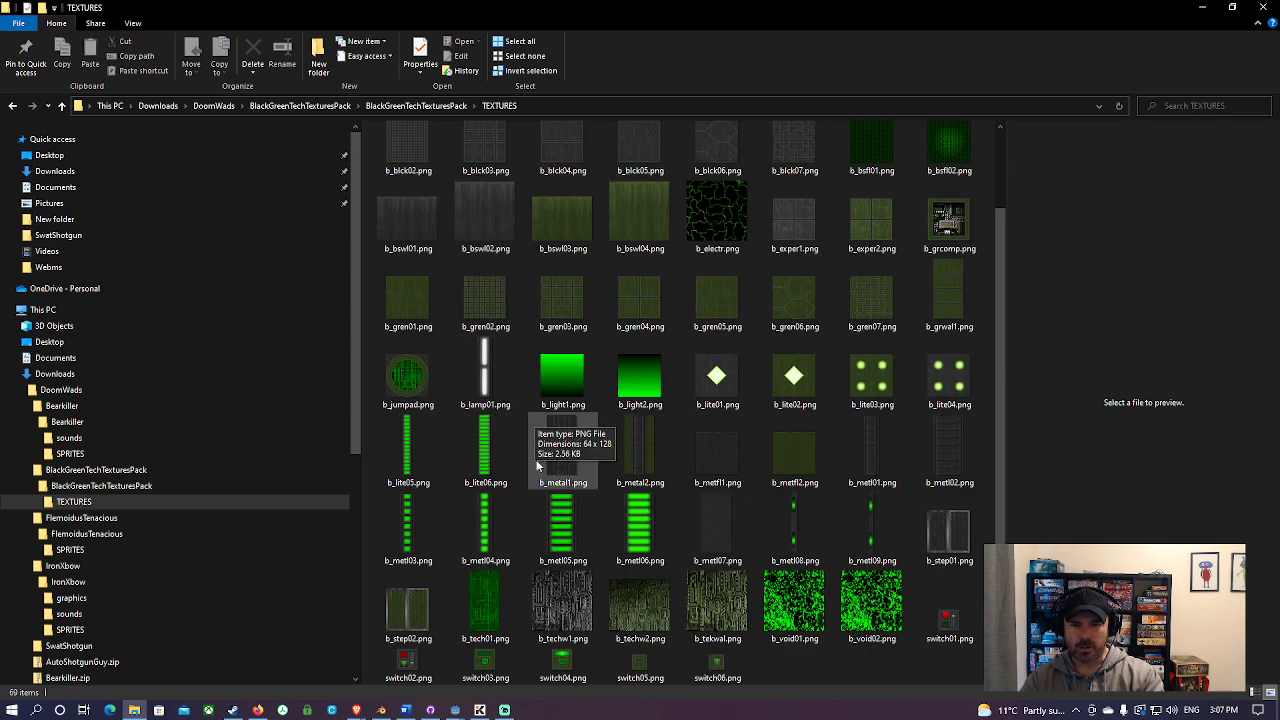
left_click(545, 598)
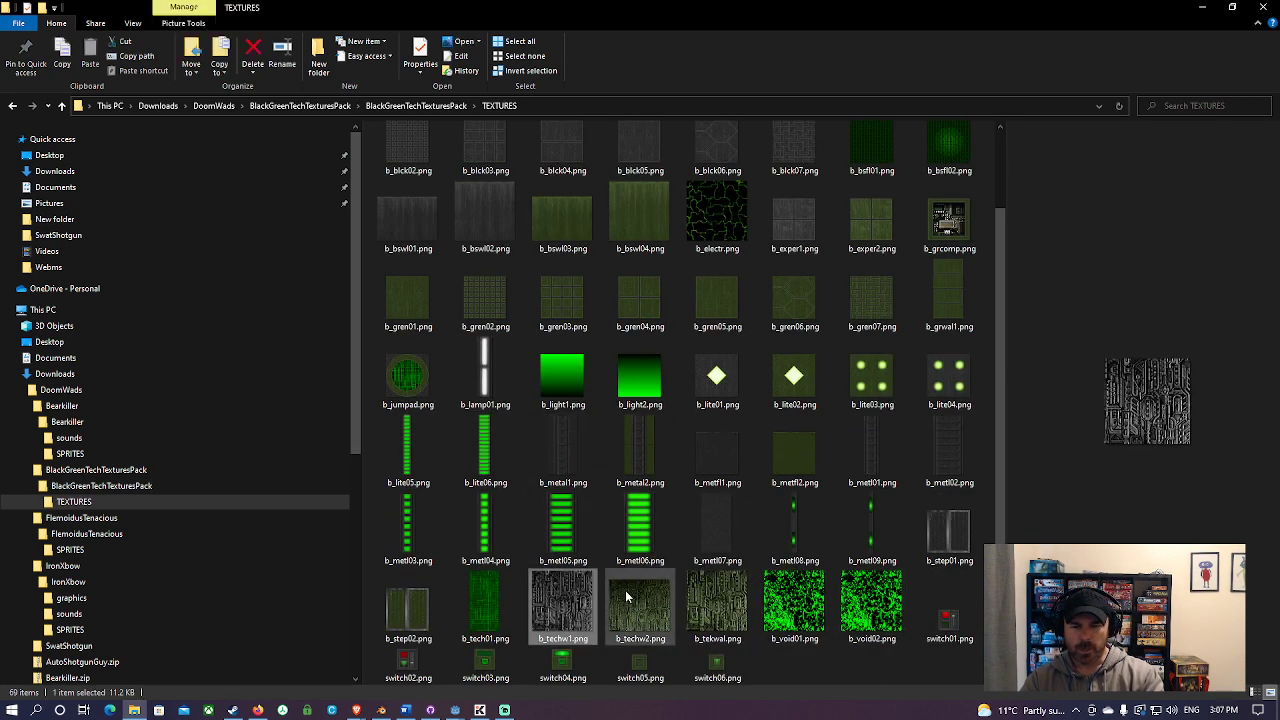
scroll(545, 598, "up", 3)
left_click(416, 165)
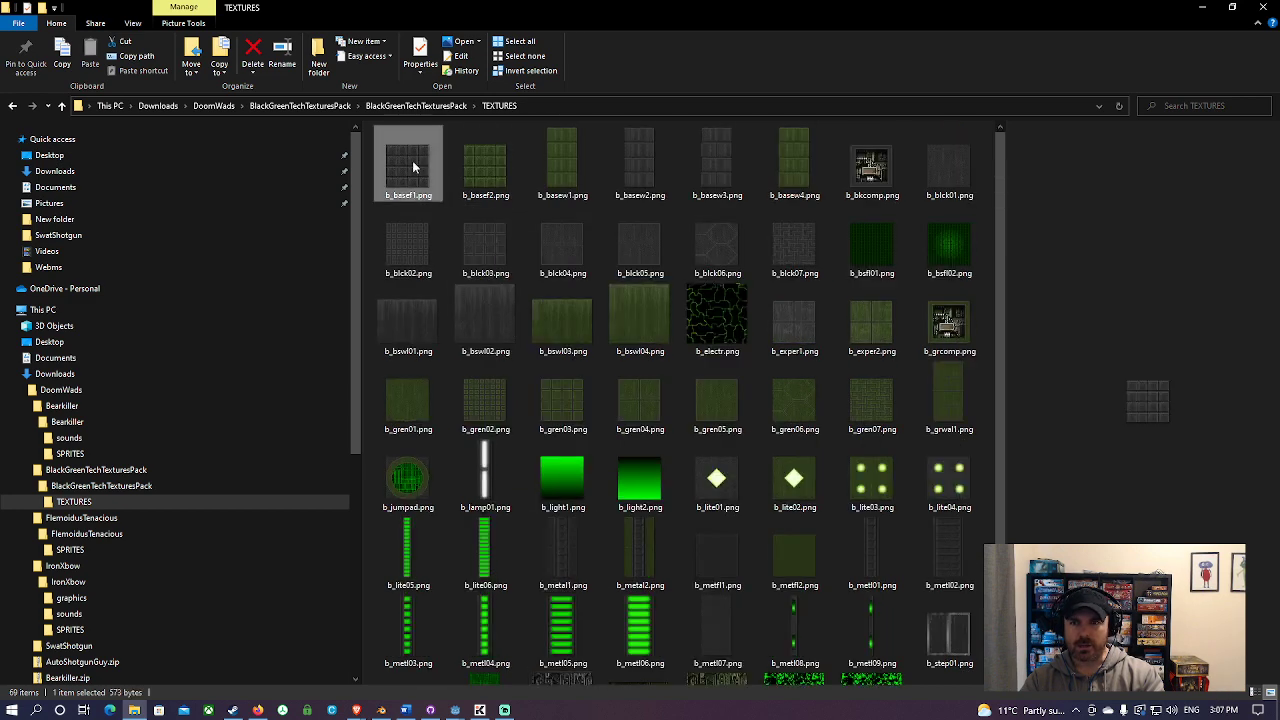
left_click(503, 258)
left_click(473, 318)
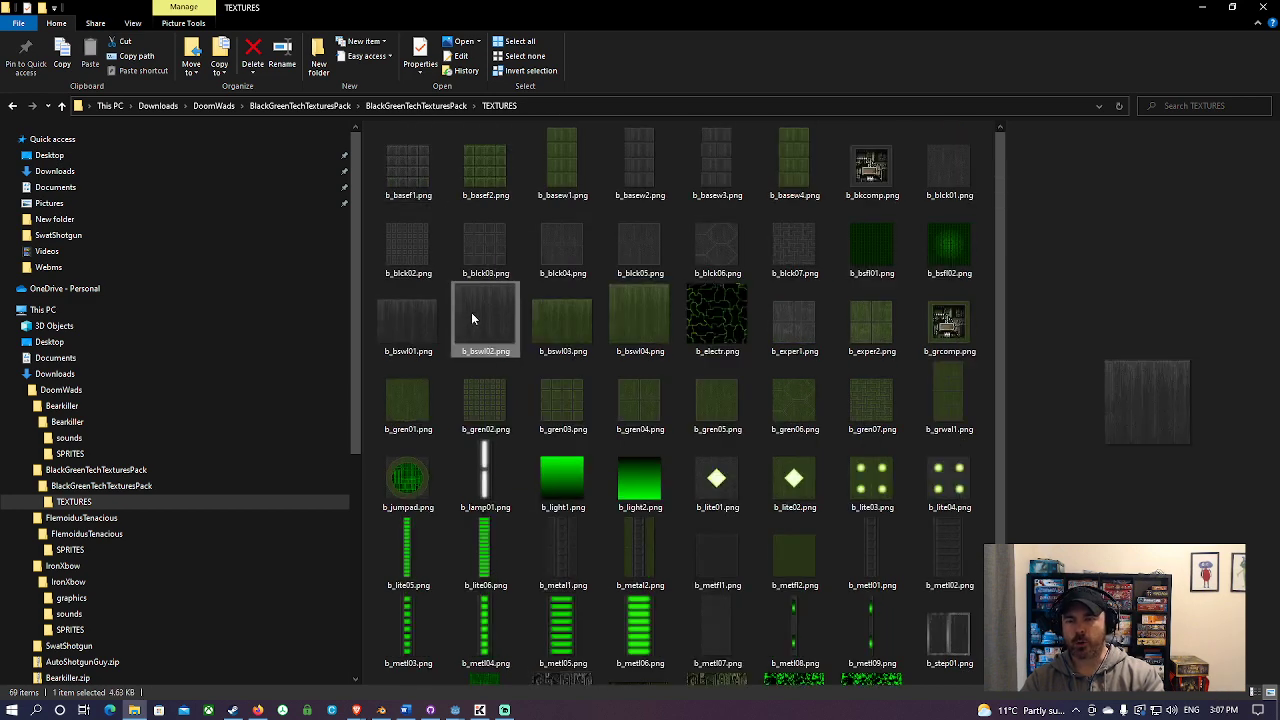
left_click(556, 250)
left_click(630, 250)
left_click(709, 248)
left_click(615, 241)
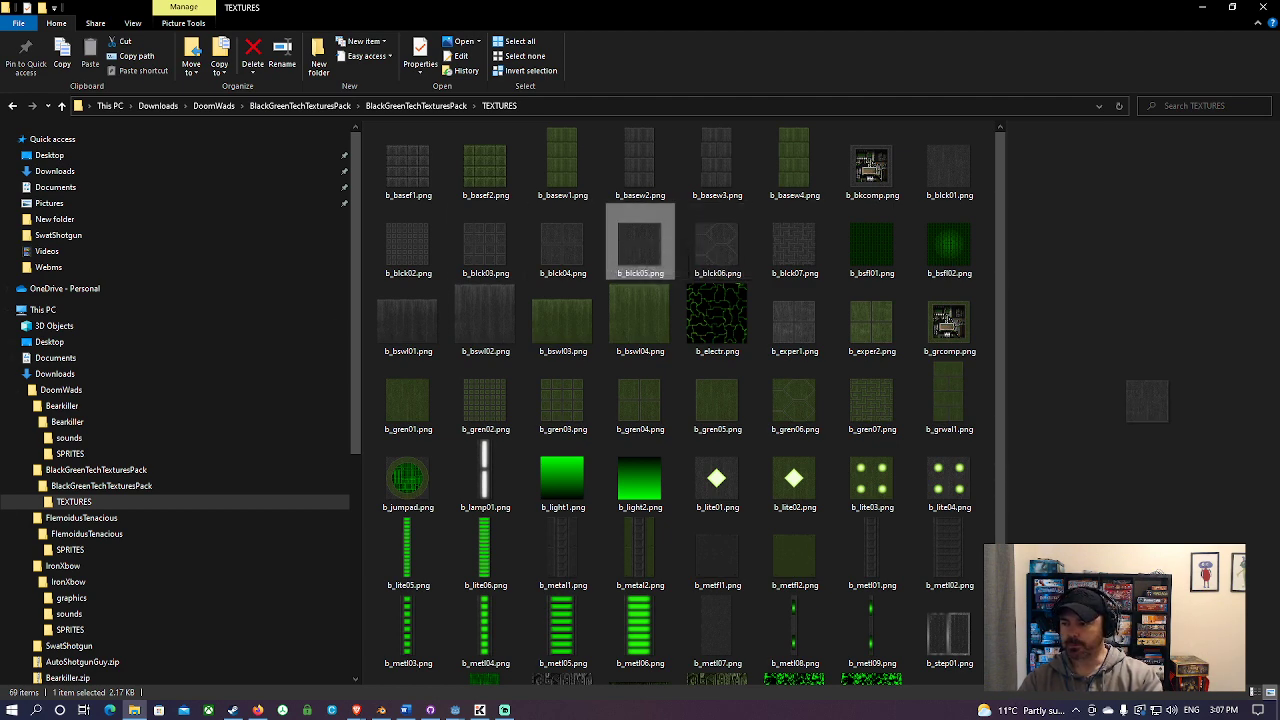